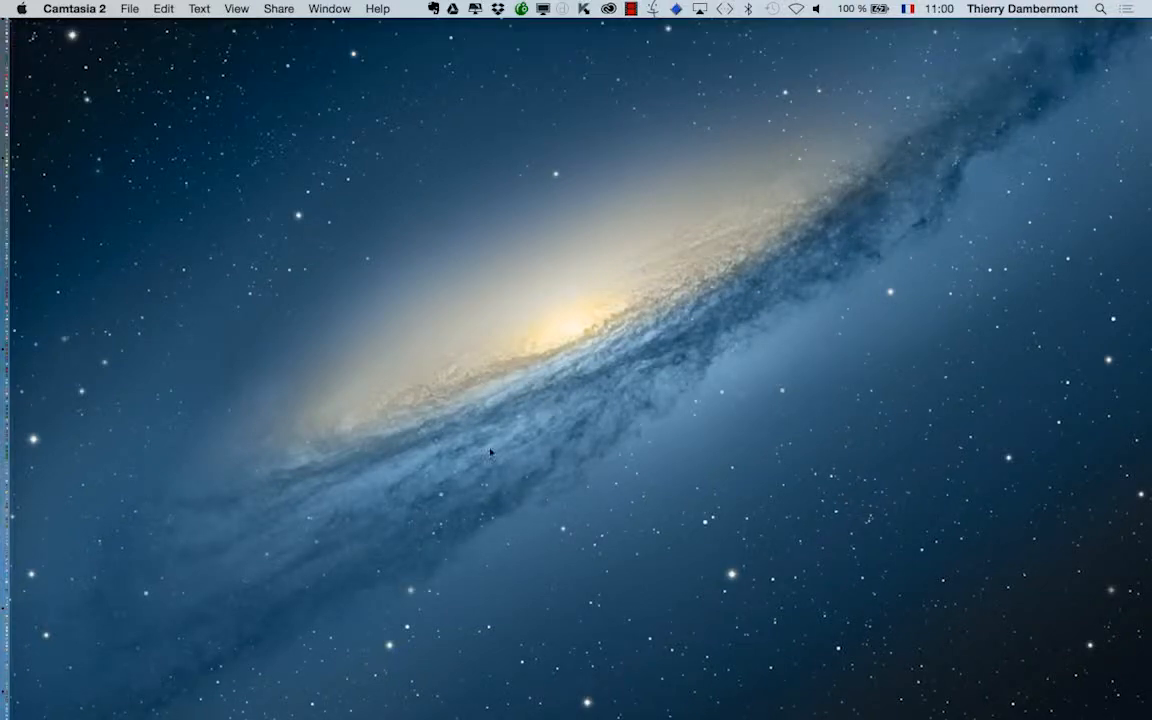
Switch to Illustrator, create a new landscape A3 document of 420 × 297 mm in RGB, and hide its transparency grid
{"action": "key", "text": "super+Tab"}
{"action": "left_click", "coordinate": [150, 9]}
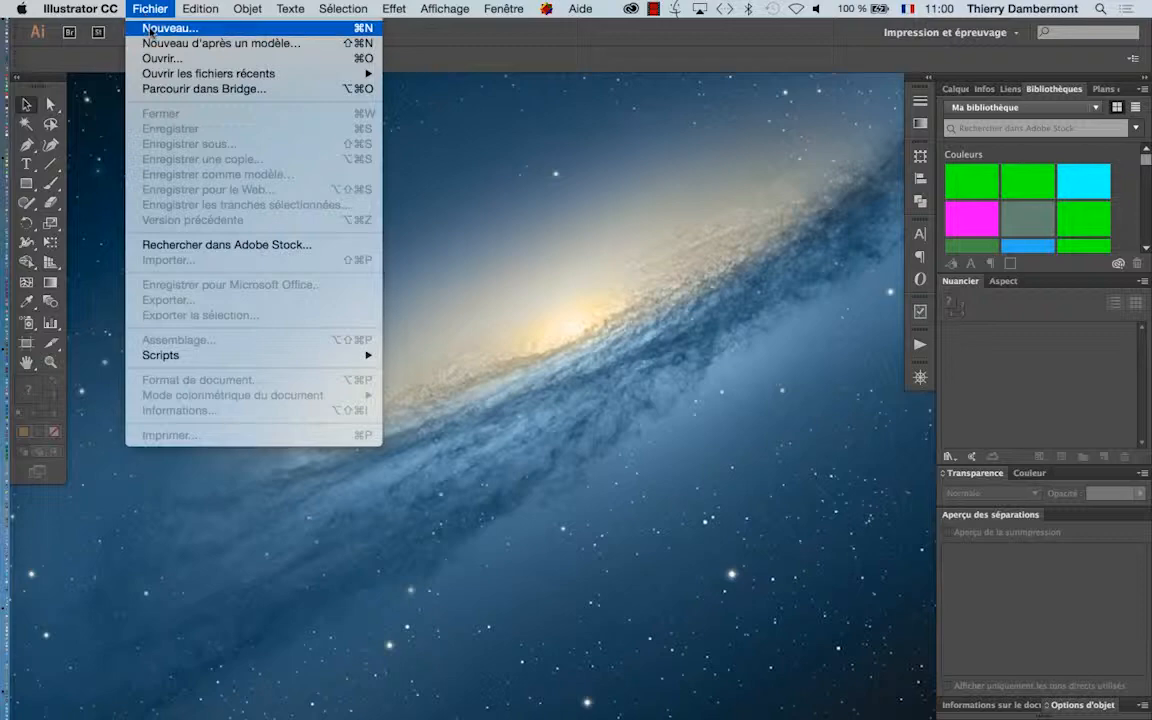
{"action": "left_click", "coordinate": [150, 28]}
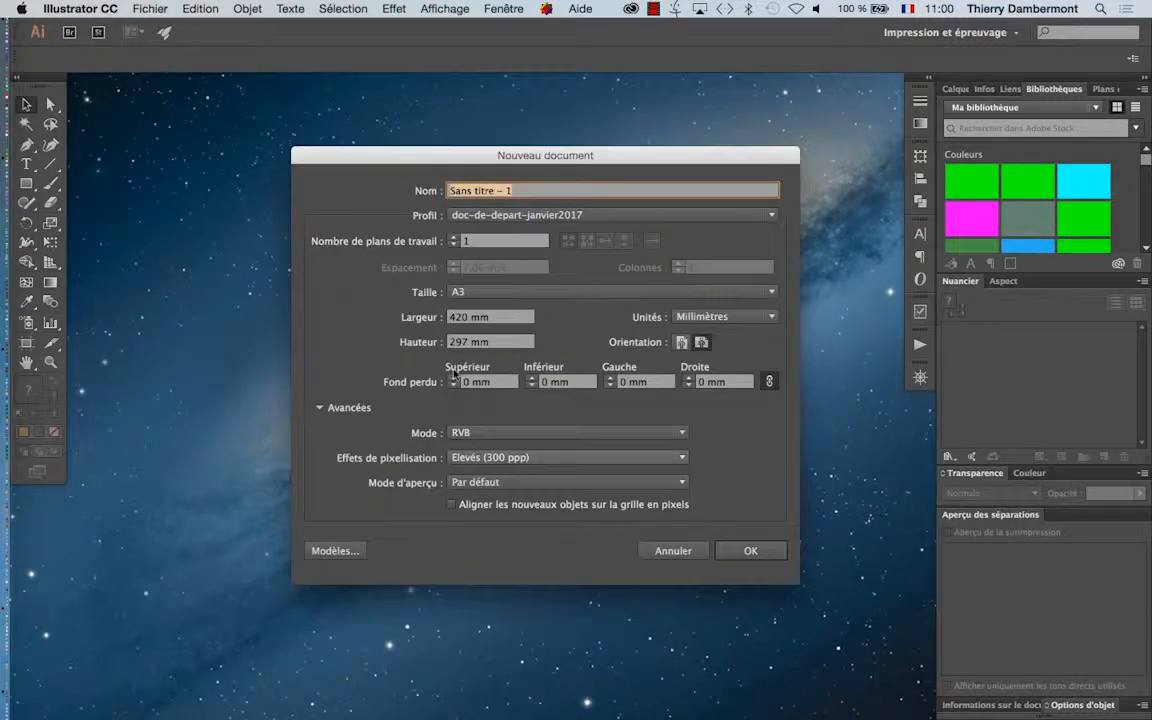
{"action": "left_click", "coordinate": [760, 550]}
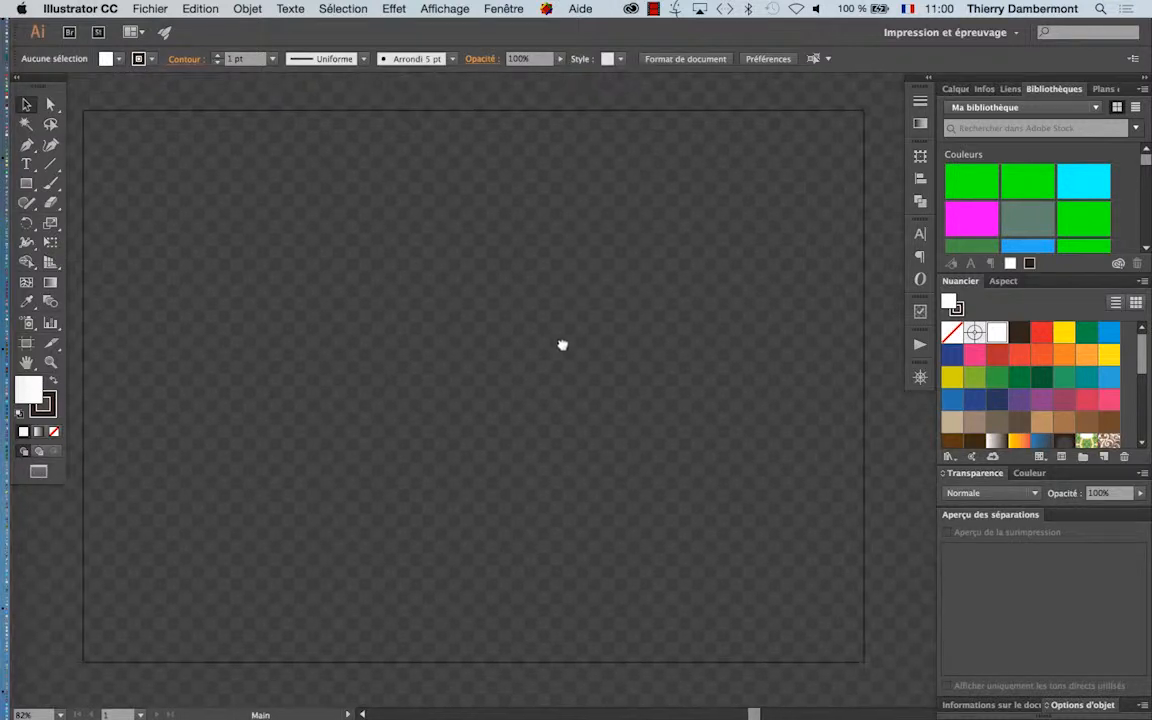
{"action": "left_click", "coordinate": [444, 8]}
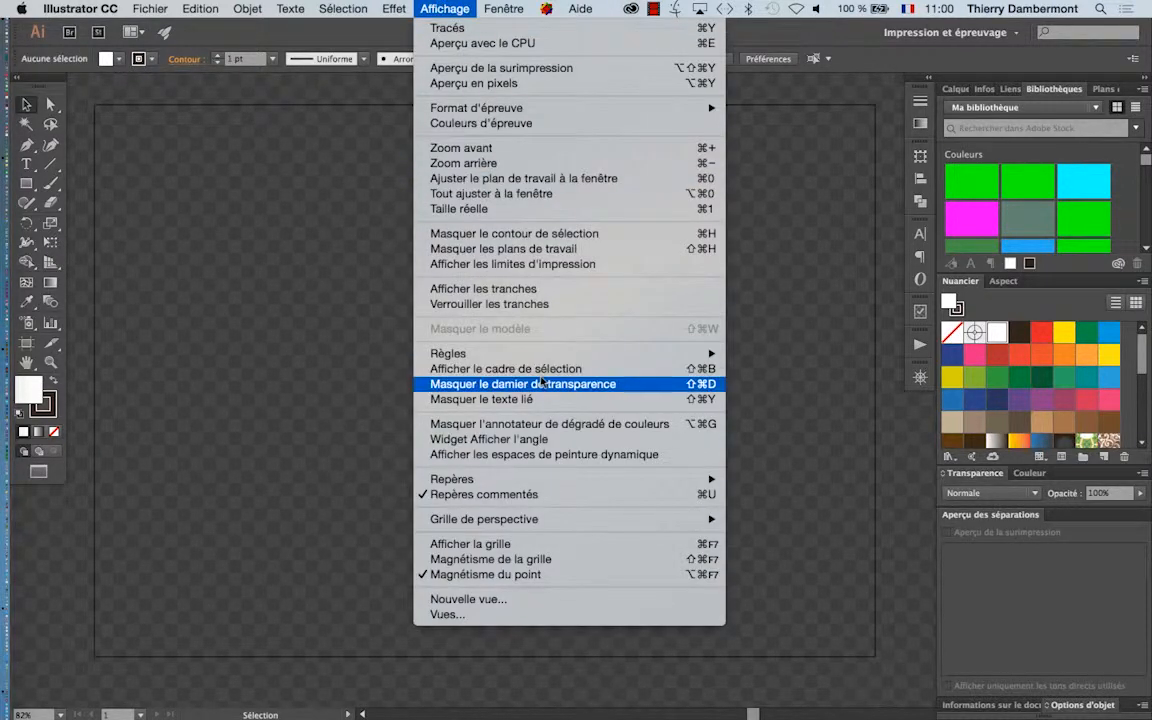
{"action": "left_click", "coordinate": [490, 344]}
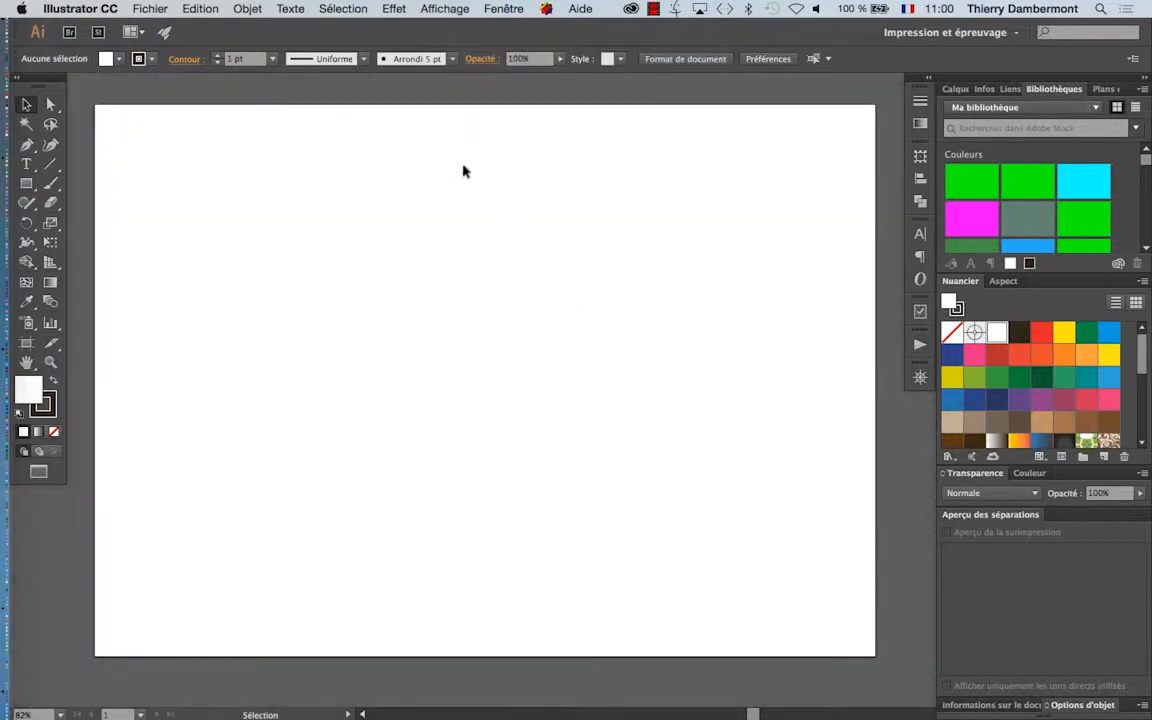
Add the point text PARK in the upper part of the artboard
{"action": "left_click", "coordinate": [26, 165]}
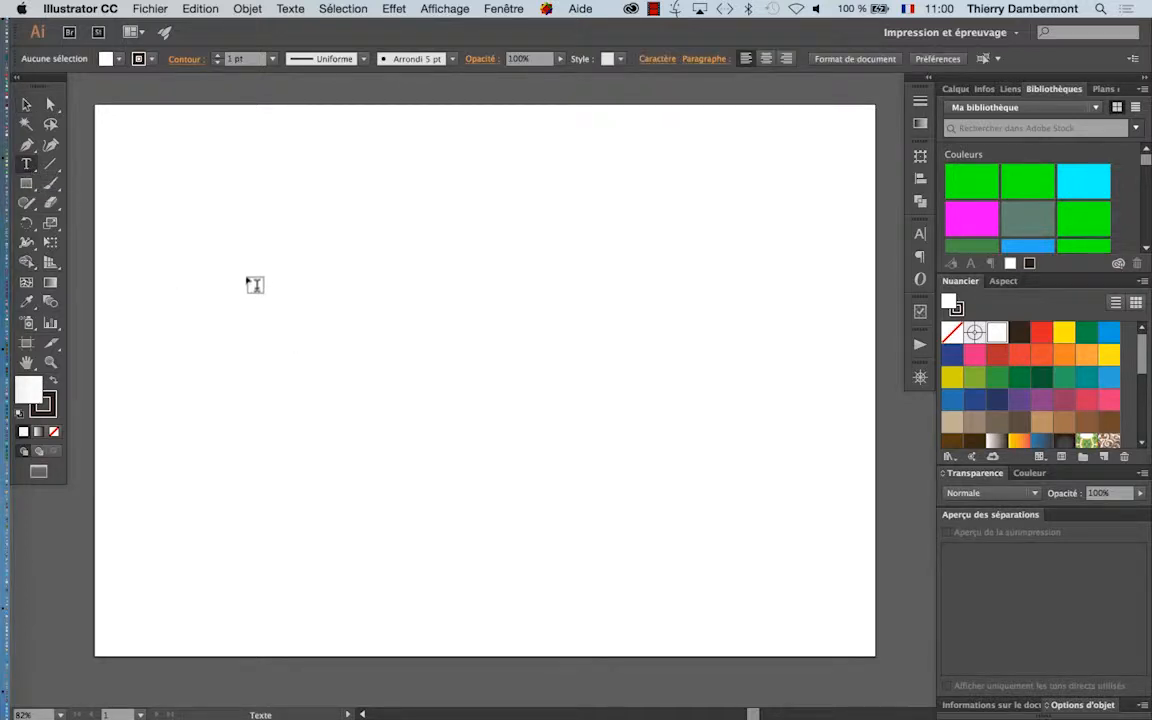
{"action": "key", "text": "super"}
{"action": "left_click", "coordinate": [237, 233]}
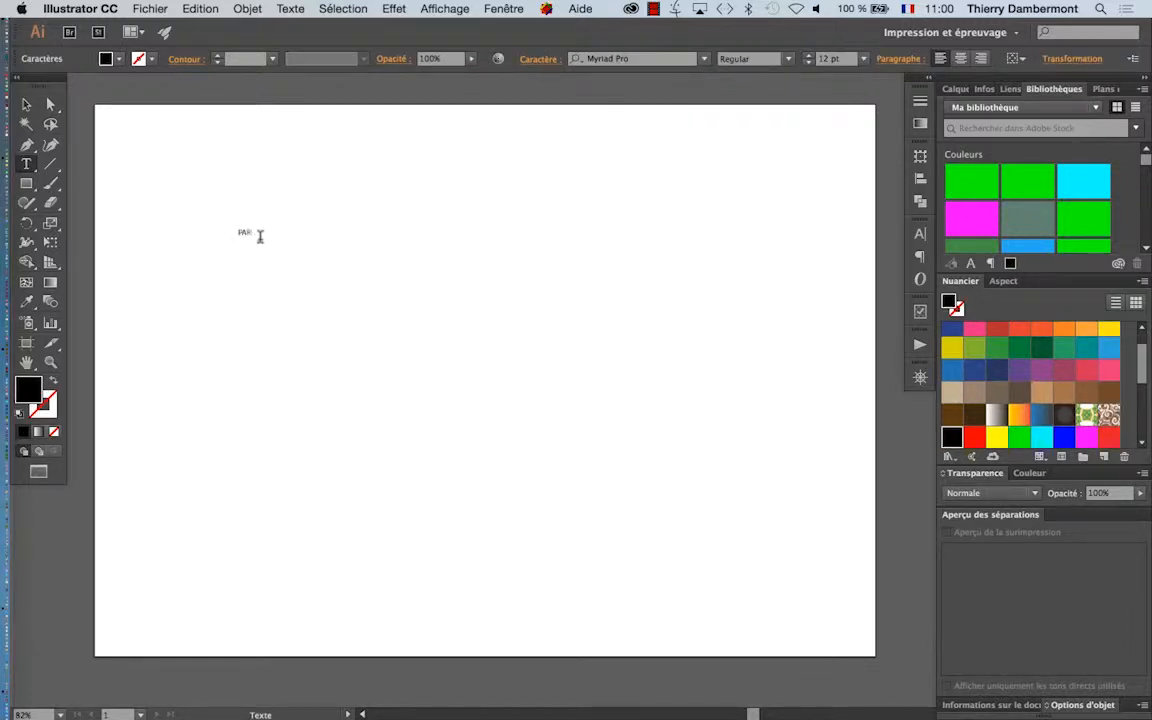
Scale the PARK text up to about 338 pt with Free Transform and place it across the artboard's upper half
{"action": "left_click", "coordinate": [50, 242]}
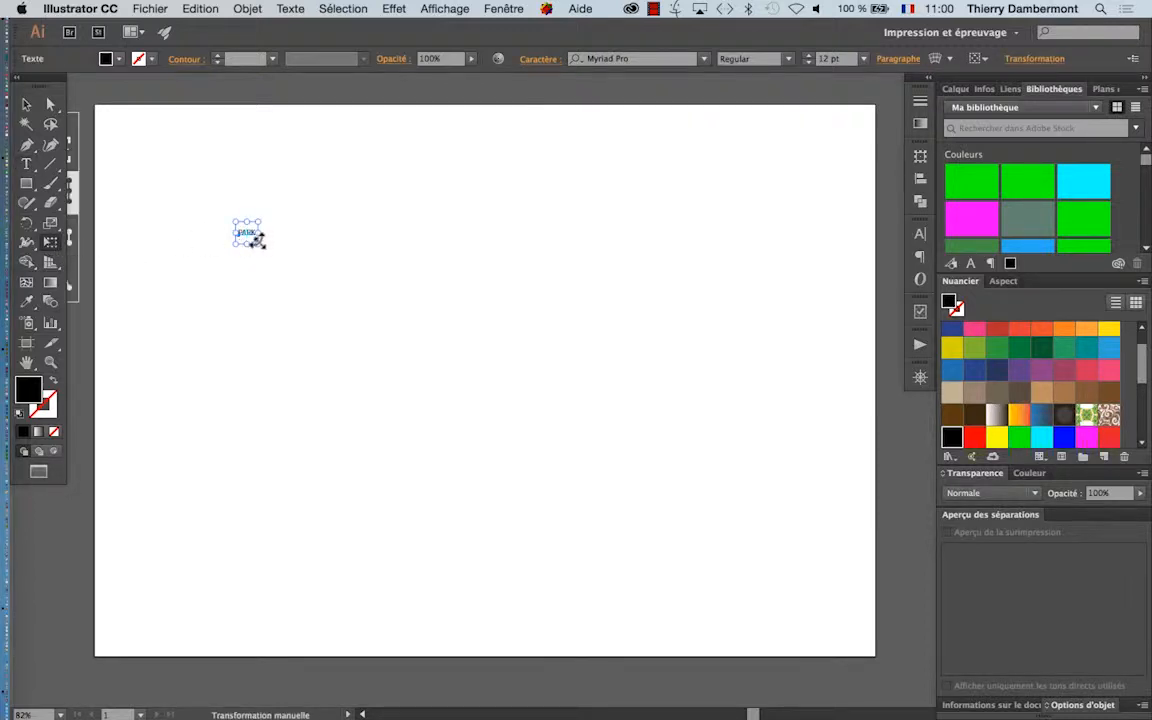
{"action": "left_click_drag", "start_coordinate": [259, 243], "coordinate": [331, 290]}
{"action": "left_click_drag", "start_coordinate": [258, 243], "coordinate": [462, 363]}
{"action": "left_click_drag", "start_coordinate": [270, 290], "coordinate": [487, 322]}
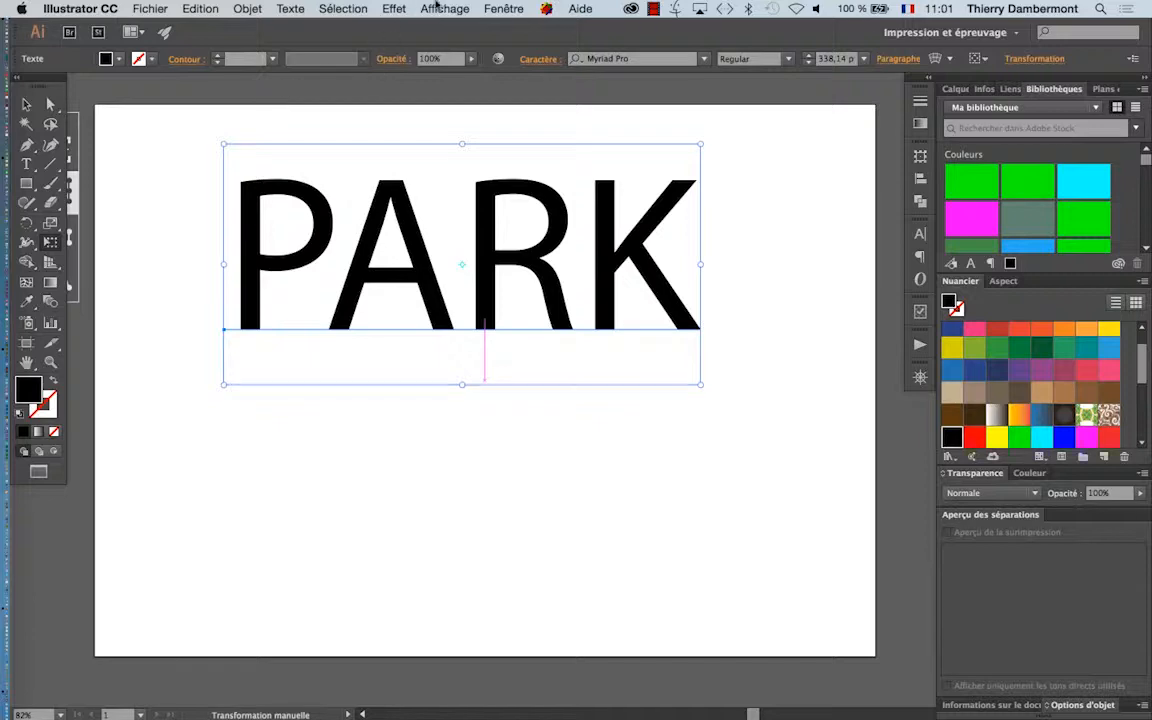
Display the Caractère panel and detach it so it floats below the PARK text
{"action": "left_click", "coordinate": [503, 8]}
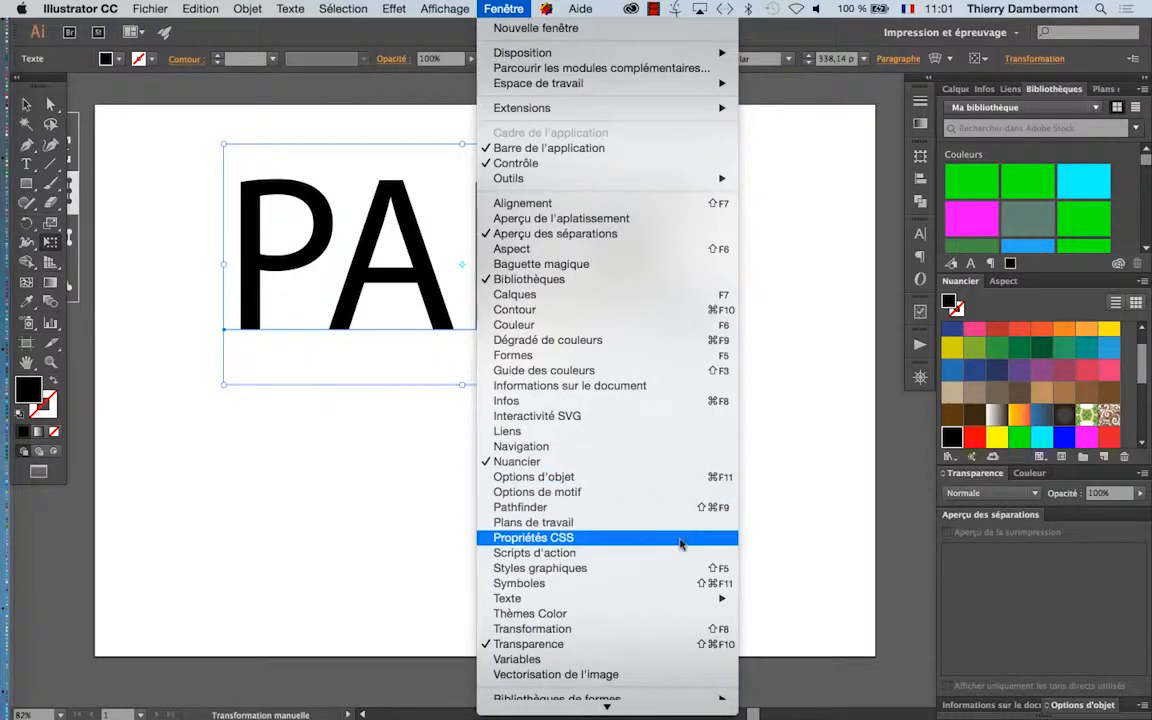
{"action": "mouse_move", "coordinate": [674, 598]}
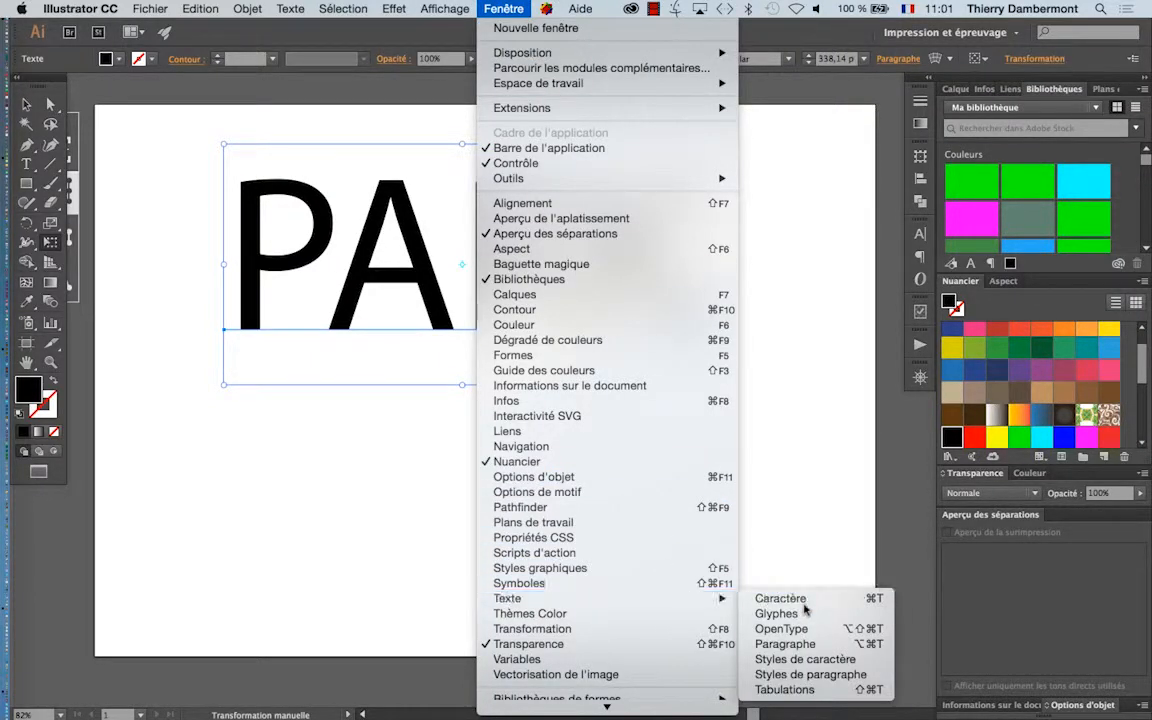
{"action": "left_click", "coordinate": [804, 603]}
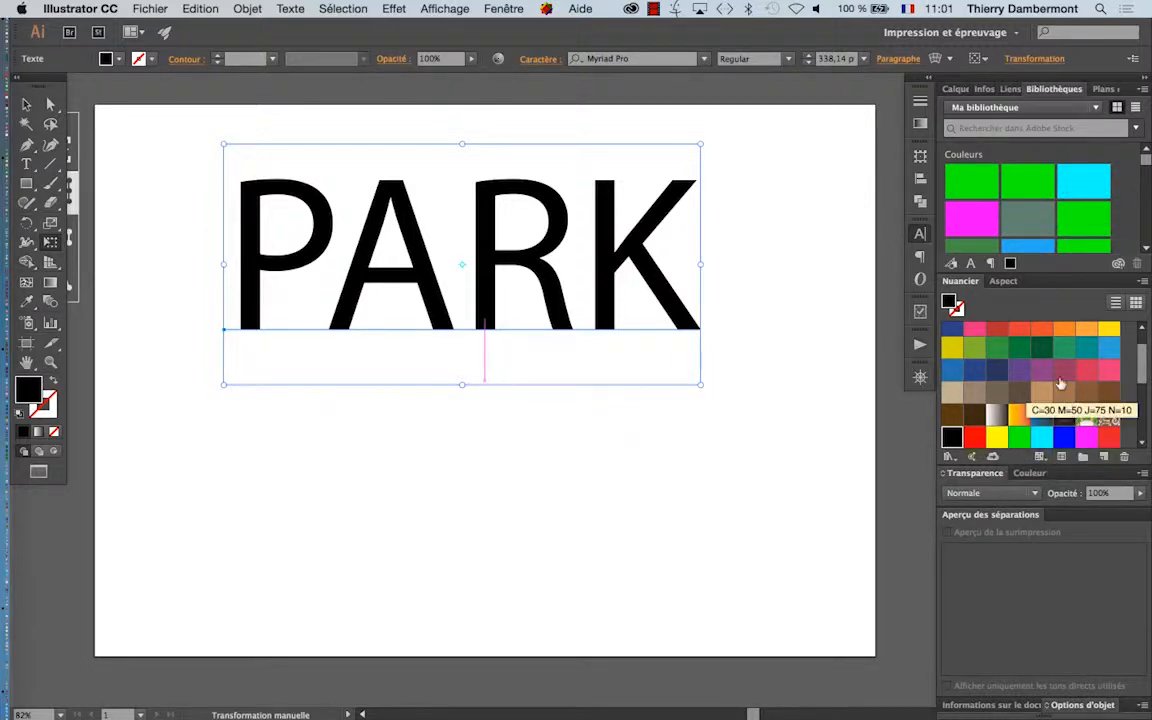
{"action": "left_click_drag", "start_coordinate": [677, 405], "coordinate": [609, 461]}
Preview successive font families on the PARK text as far as Oriya MN and check which styles that font offers
{"action": "left_click", "coordinate": [528, 500]}
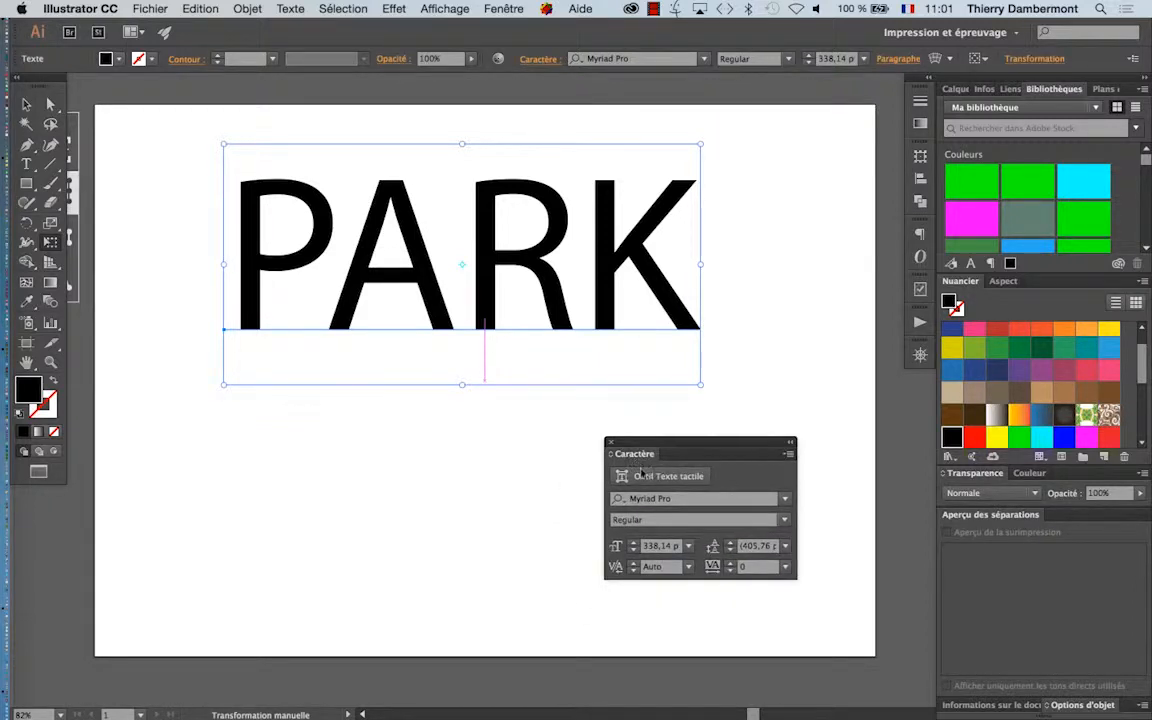
{"action": "key", "text": "Down"}
{"action": "key", "text": "Down"}
{"action": "key", "text": "Down"}
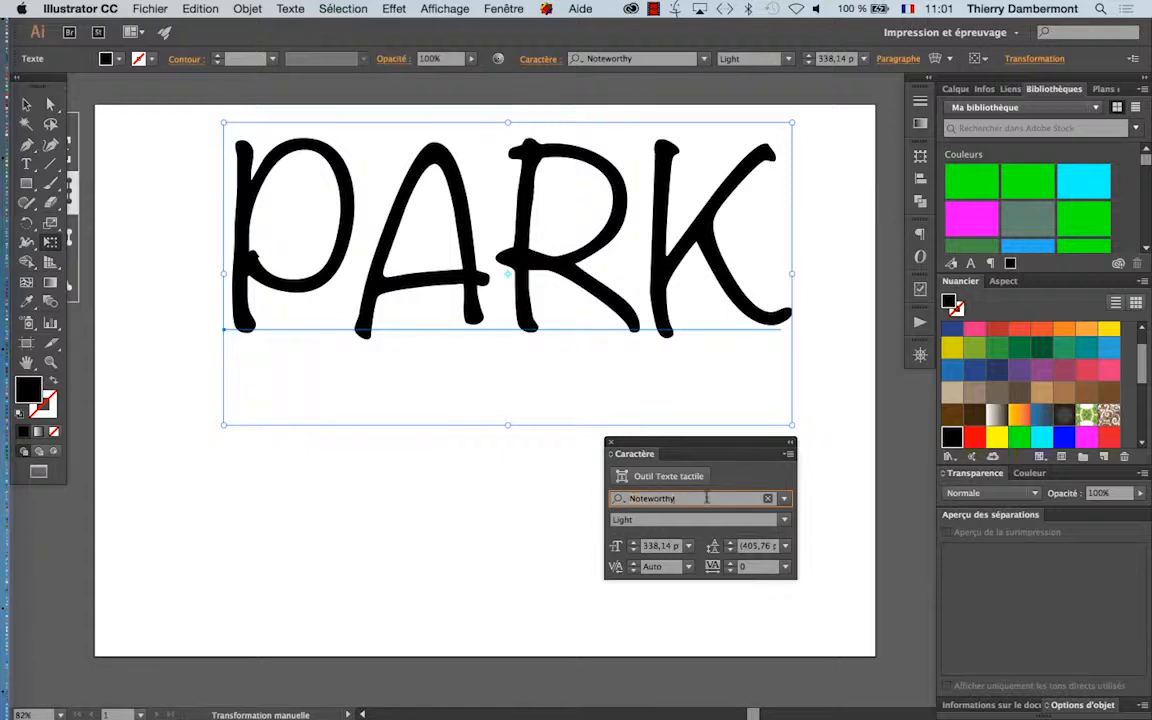
{"action": "key", "text": "Down"}
{"action": "key", "text": "Down"}
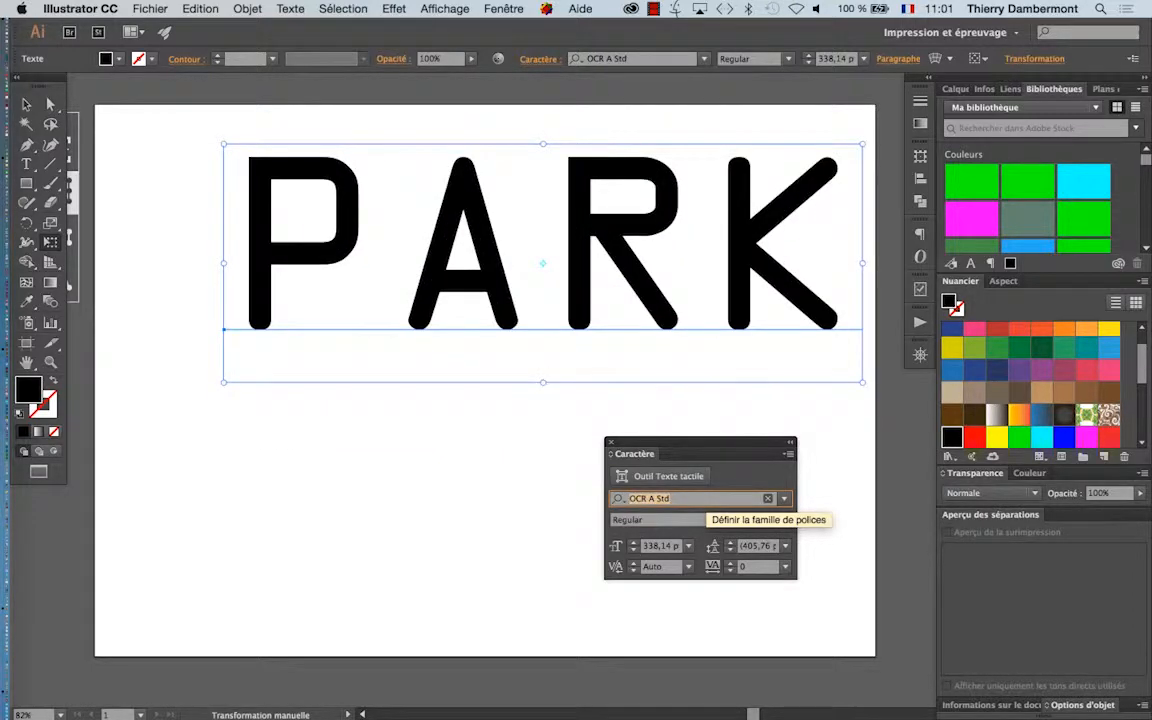
{"action": "key", "text": "Down"}
{"action": "key", "text": "Down"}
{"action": "key", "text": "Down"}
{"action": "key", "text": "Down"}
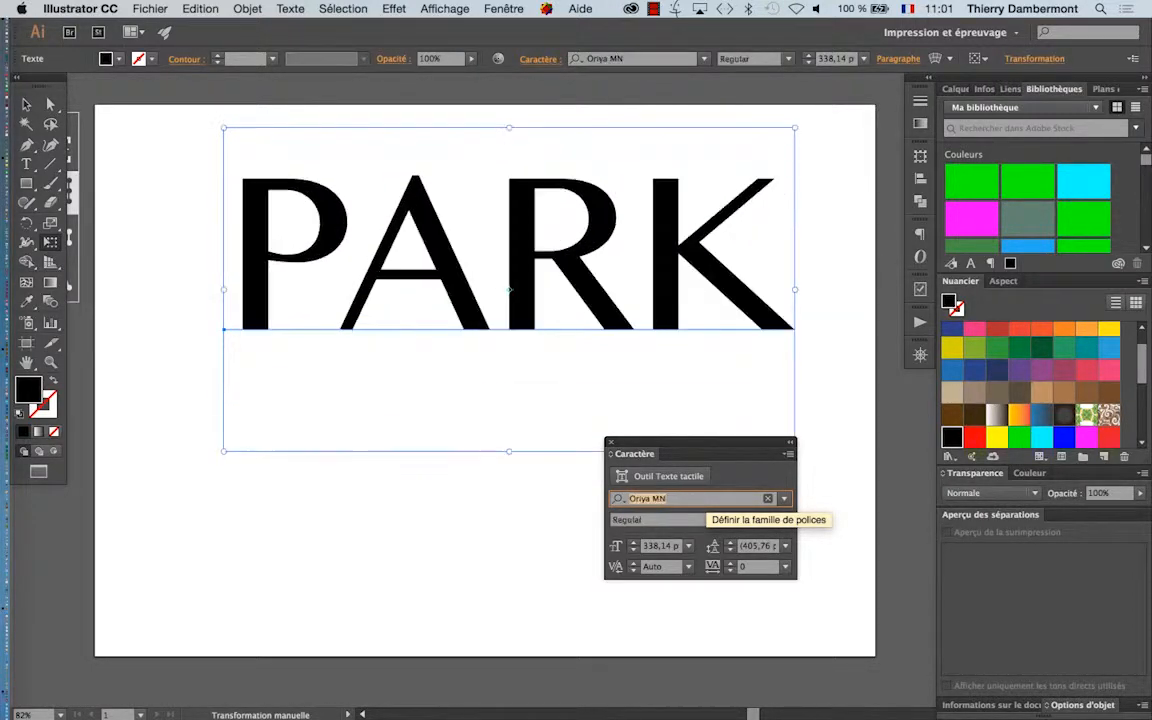
{"action": "left_click", "coordinate": [783, 519]}
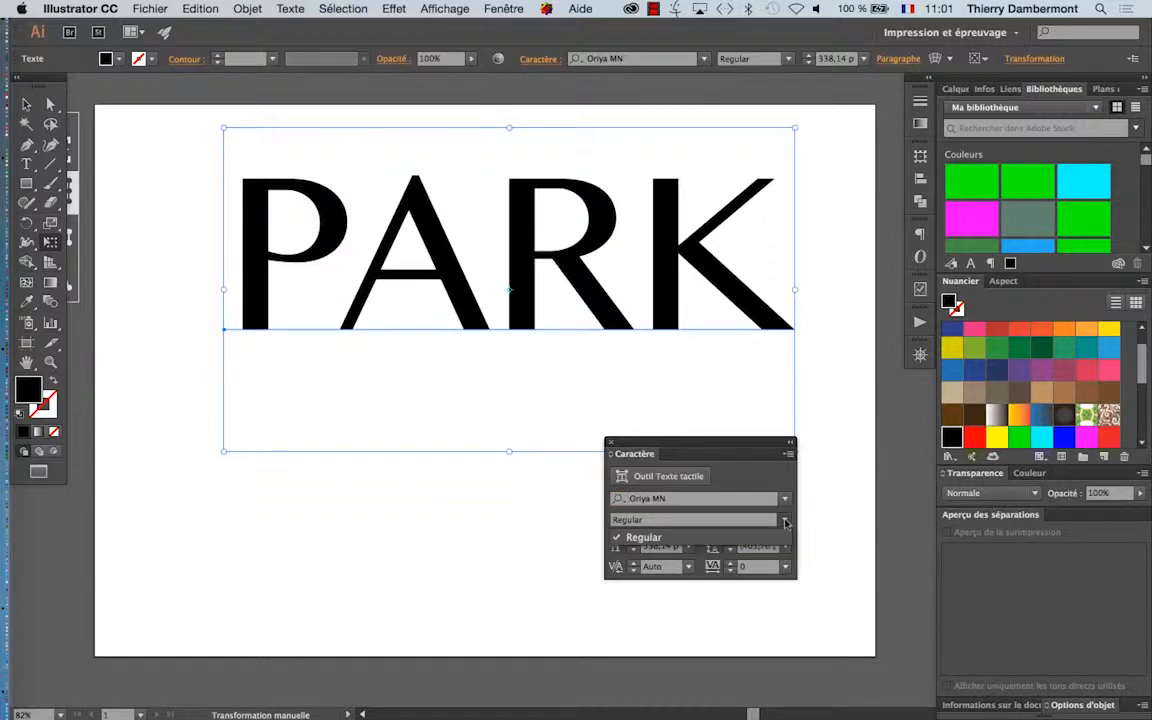
{"action": "left_click", "coordinate": [733, 443]}
Preview further font families on the PARK text, continuing from Oriya MN to Plantagenet Cherokee
{"action": "left_click", "coordinate": [674, 499]}
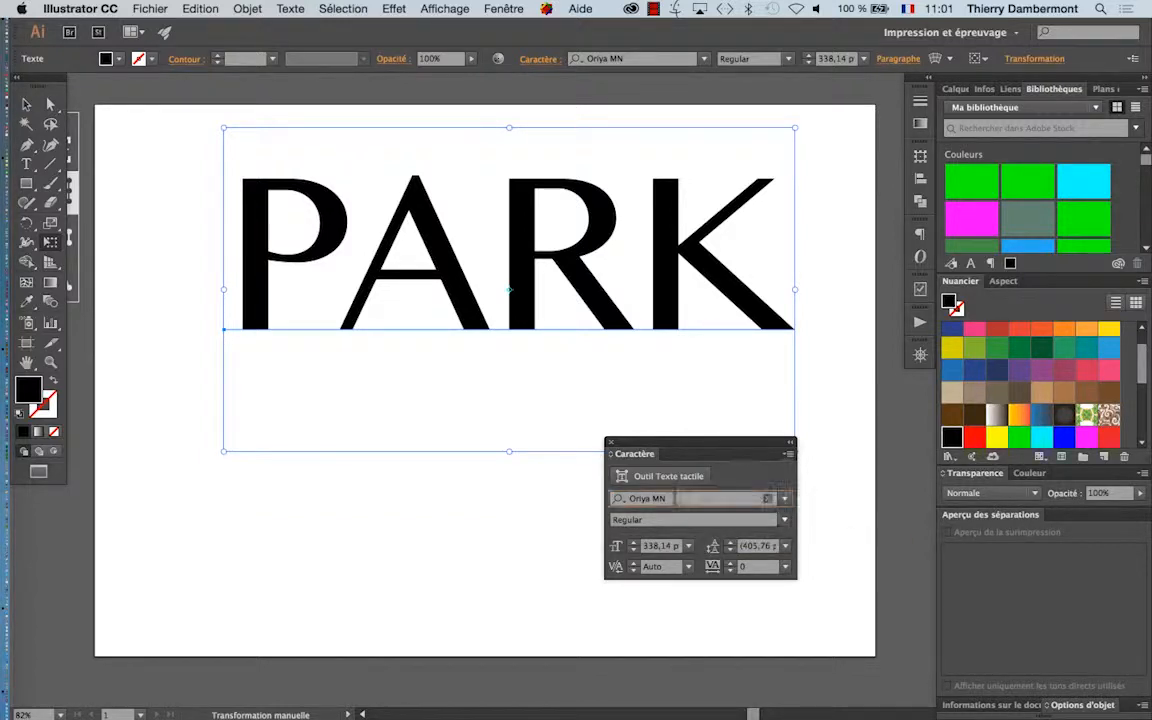
{"action": "key", "text": "Down"}
{"action": "key", "text": "Down"}
{"action": "key", "text": "Down"}
{"action": "key", "text": "Down"}
{"action": "key", "text": "Down"}
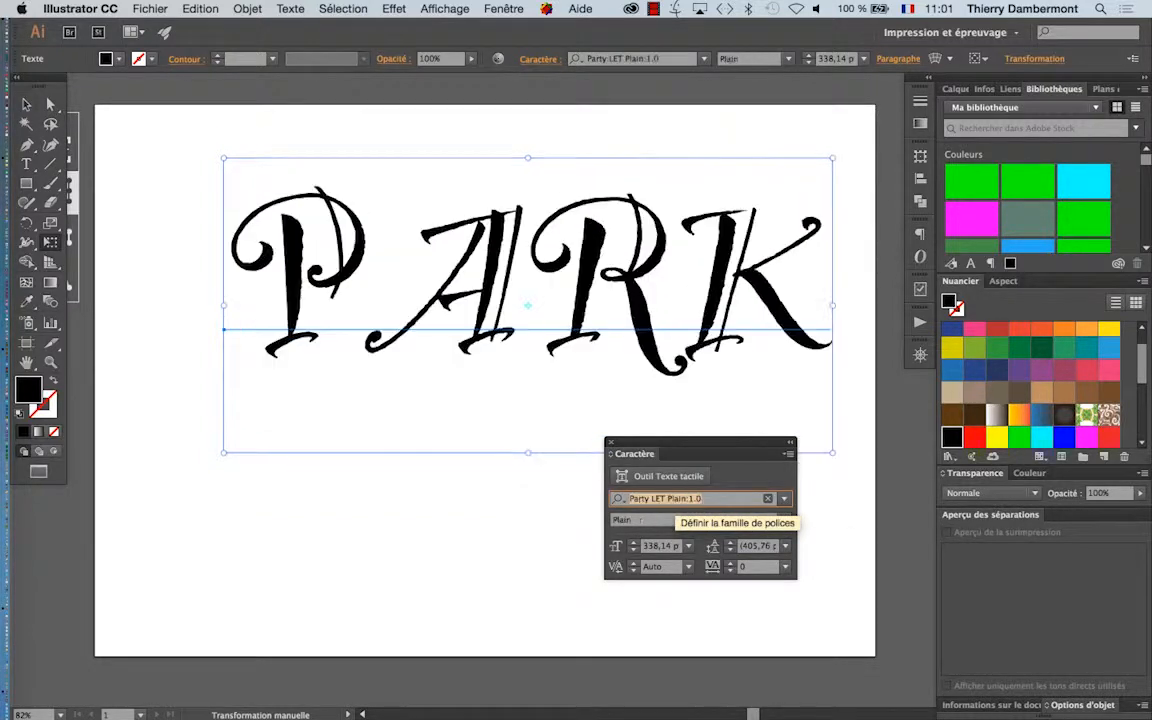
{"action": "key", "text": "Down"}
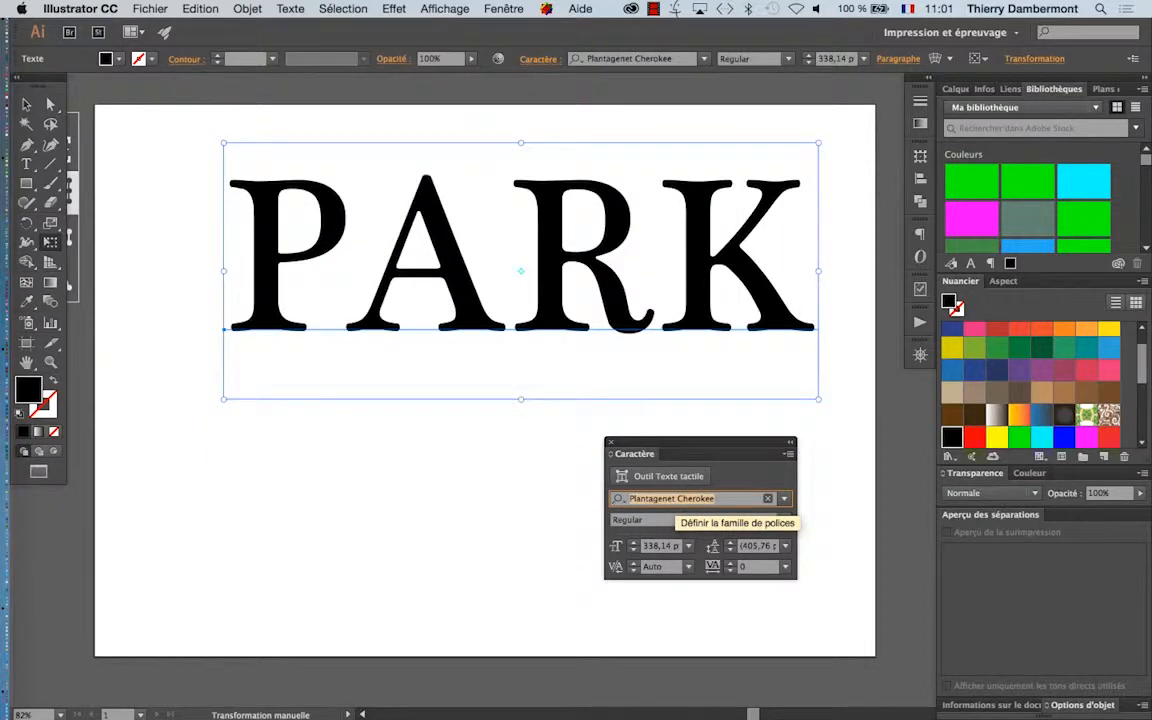
{"action": "left_click", "coordinate": [706, 454]}
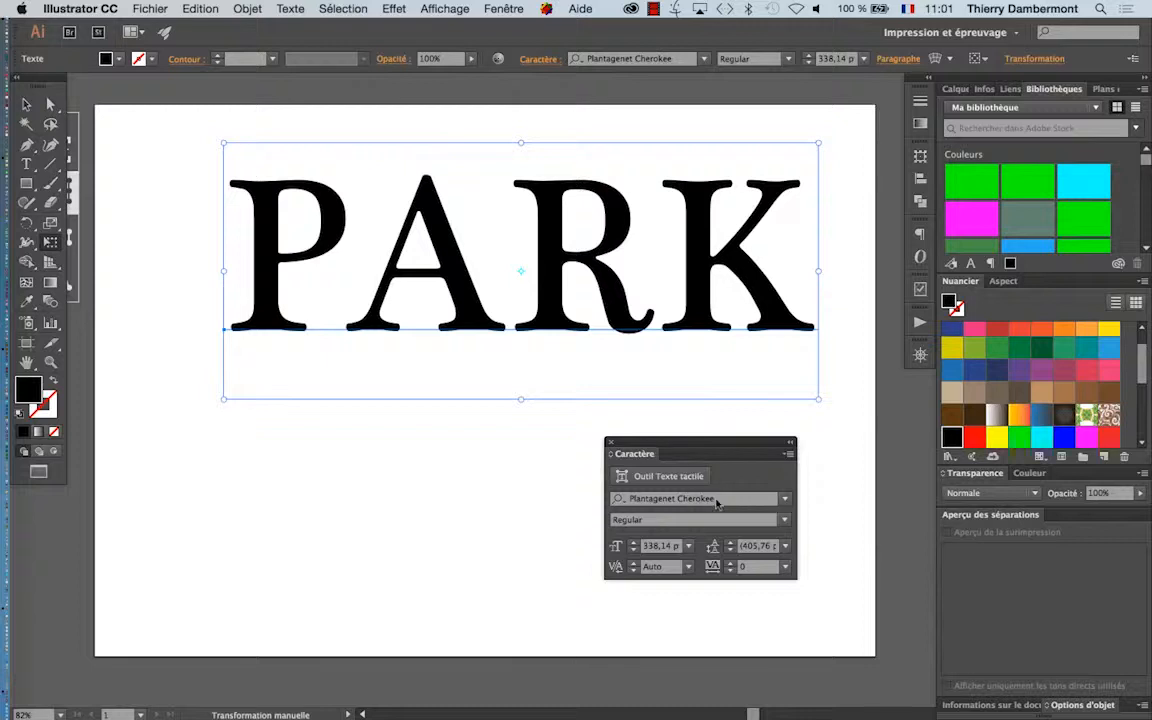
Set the PARK text's font to Proxima Nova Bold and its kerning to Optique
{"action": "left_click", "coordinate": [715, 500]}
{"action": "key", "text": "Down"}
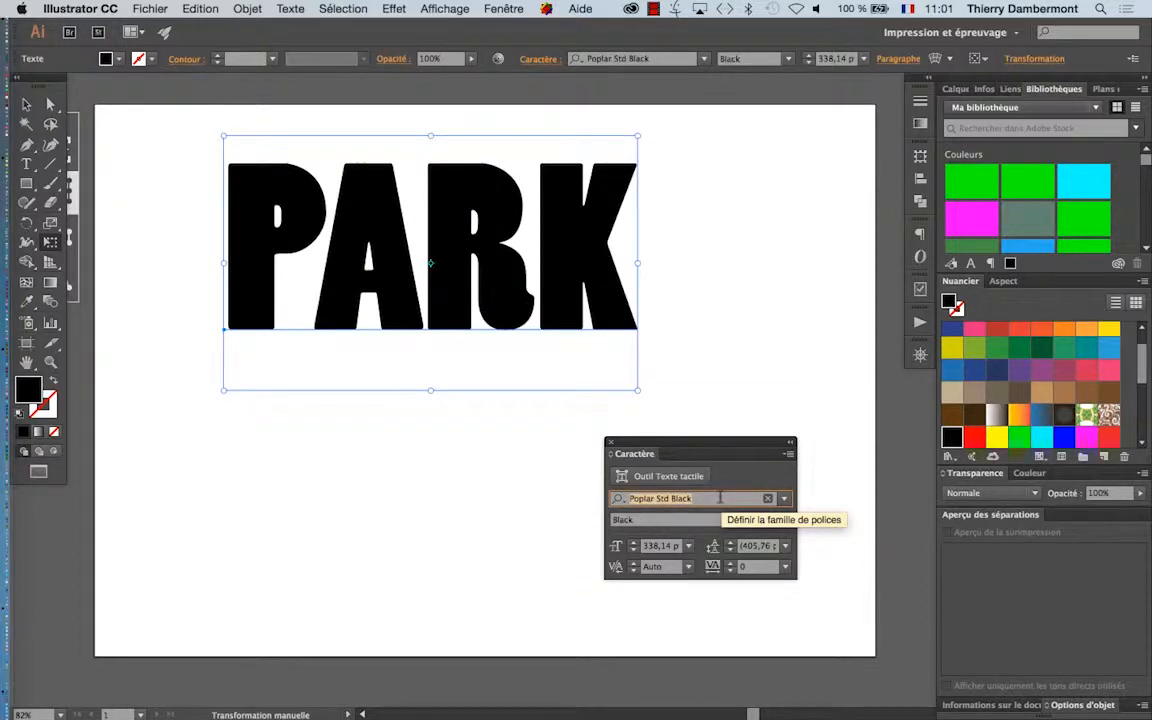
{"action": "key", "text": "Down"}
{"action": "key", "text": "Down"}
{"action": "key", "text": "Down"}
{"action": "key", "text": "Down"}
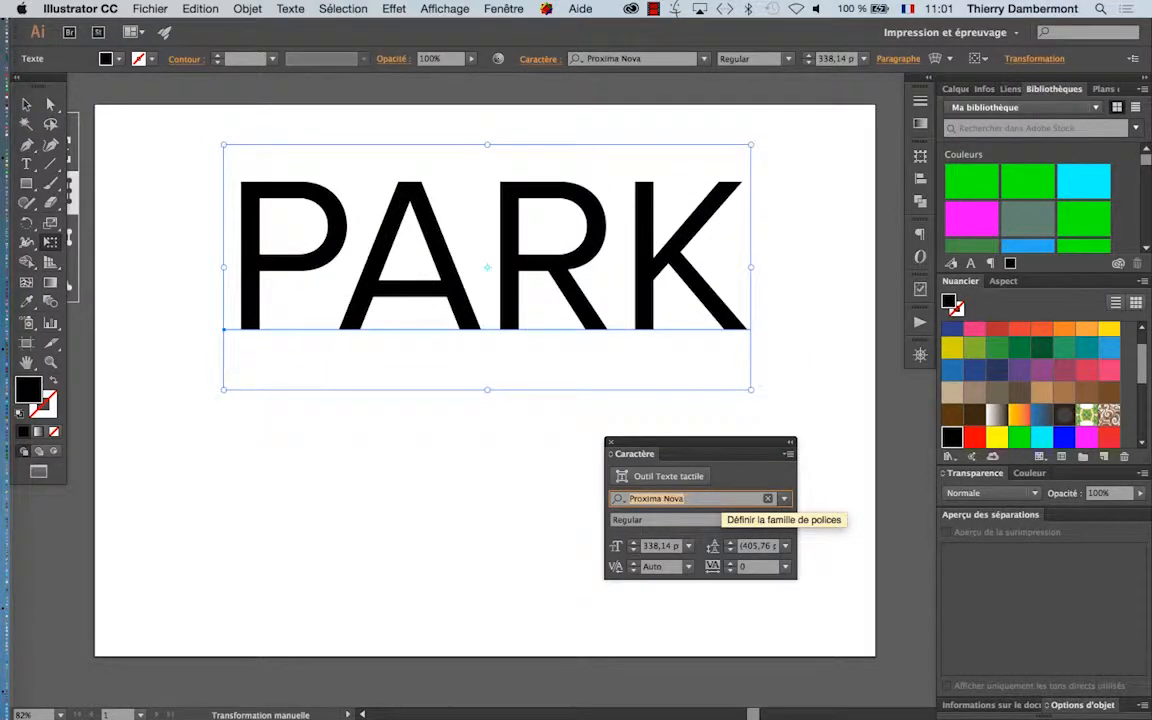
{"action": "left_click", "coordinate": [784, 520]}
{"action": "left_click", "coordinate": [640, 643]}
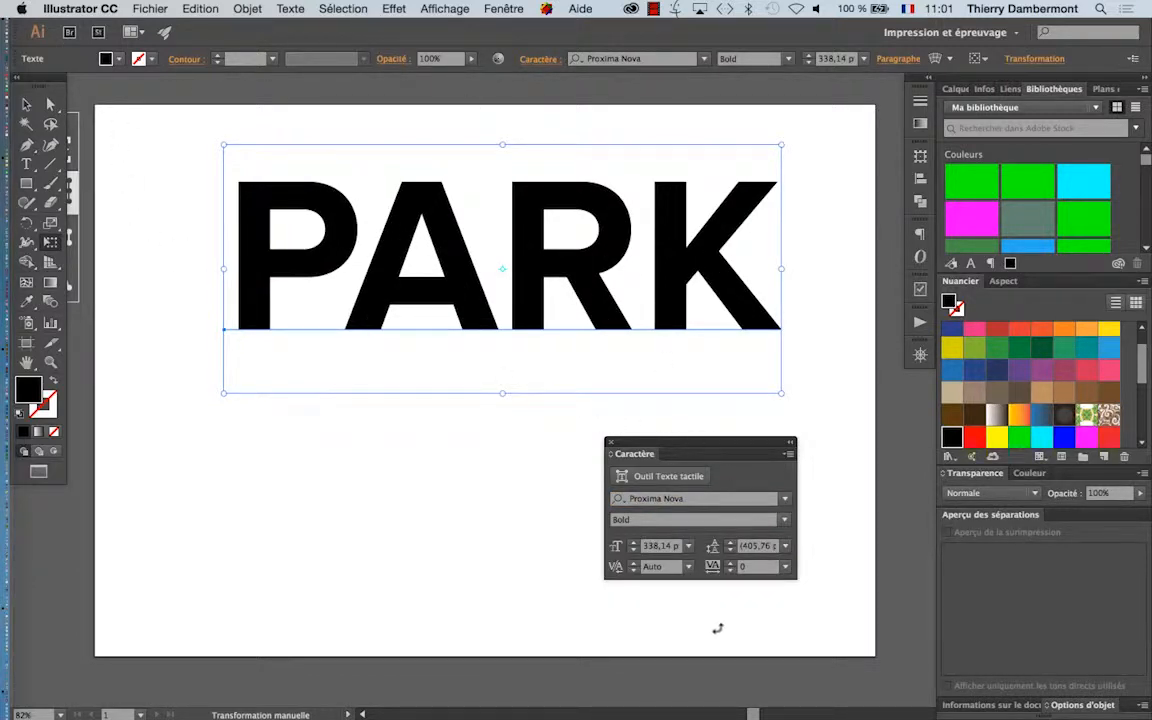
{"action": "left_click", "coordinate": [688, 566]}
{"action": "left_click", "coordinate": [718, 274]}
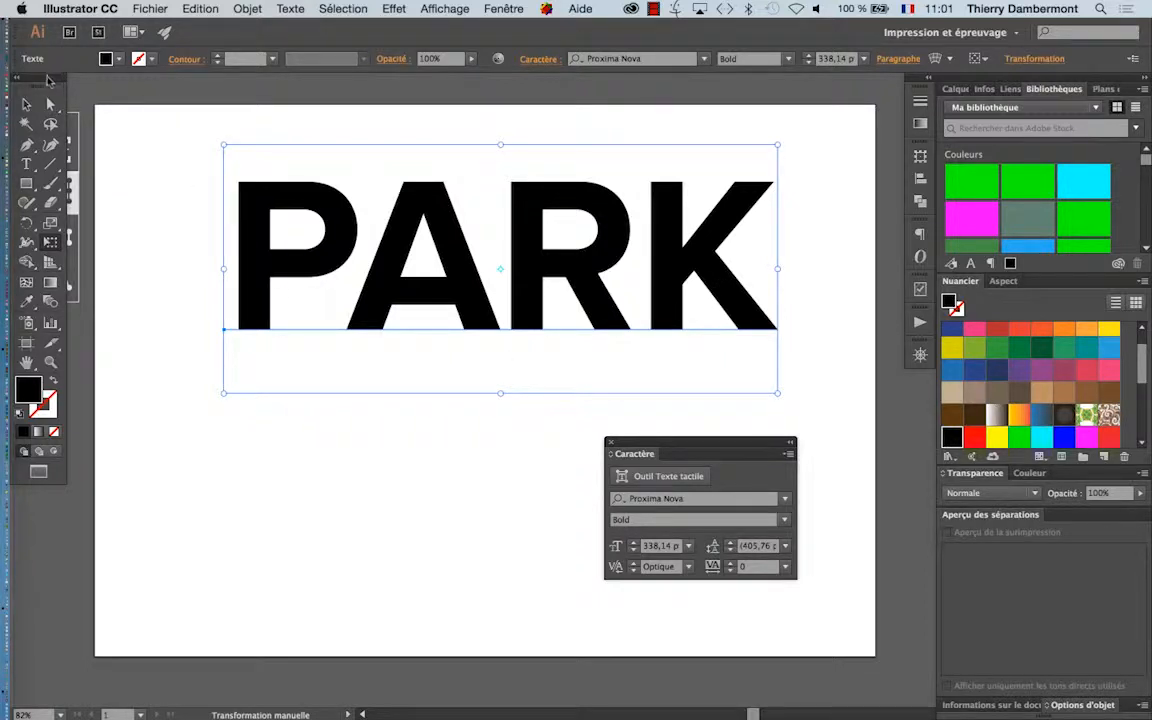
Rearrange the floating toolbox and Caractère panel around the artwork, and remove the fill colour from the PARK text
{"action": "left_click_drag", "start_coordinate": [50, 80], "coordinate": [136, 104]}
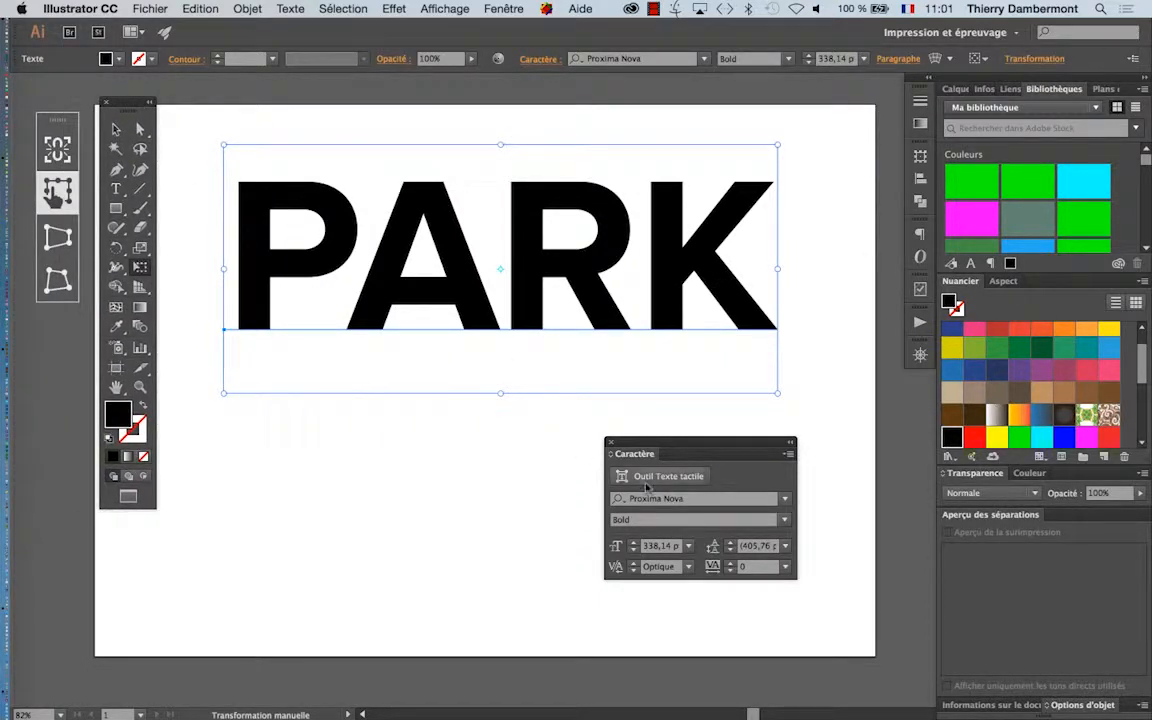
{"action": "left_click_drag", "start_coordinate": [675, 446], "coordinate": [259, 496]}
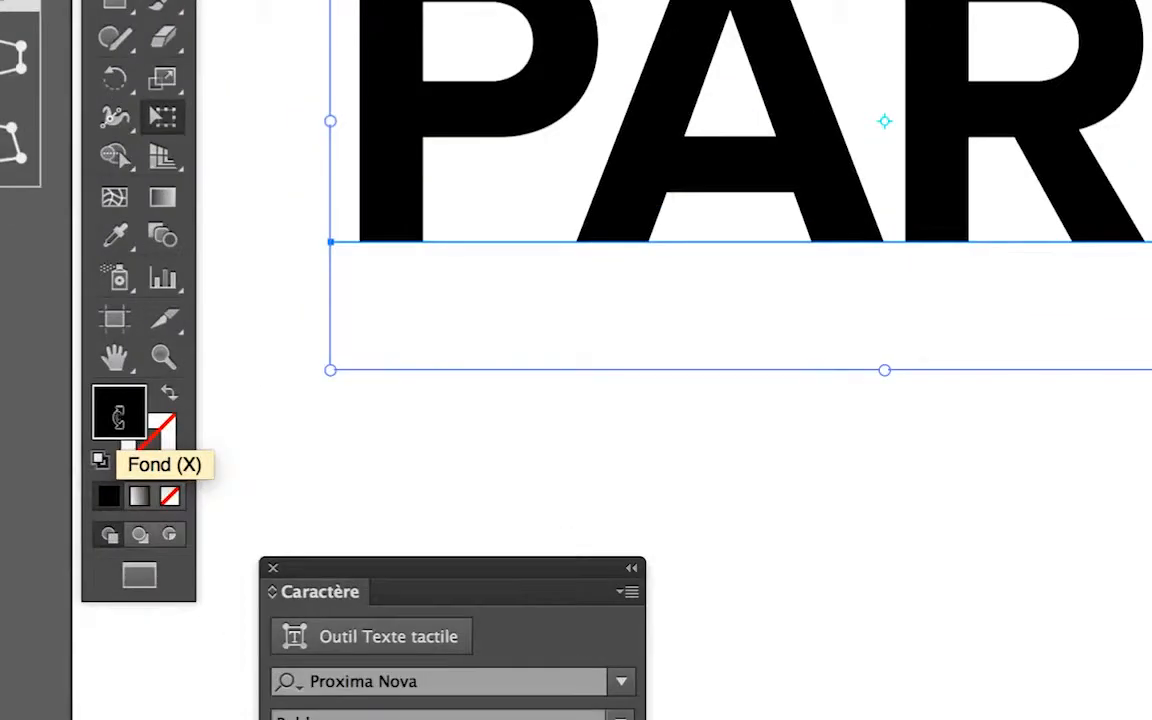
{"action": "left_click", "coordinate": [170, 499]}
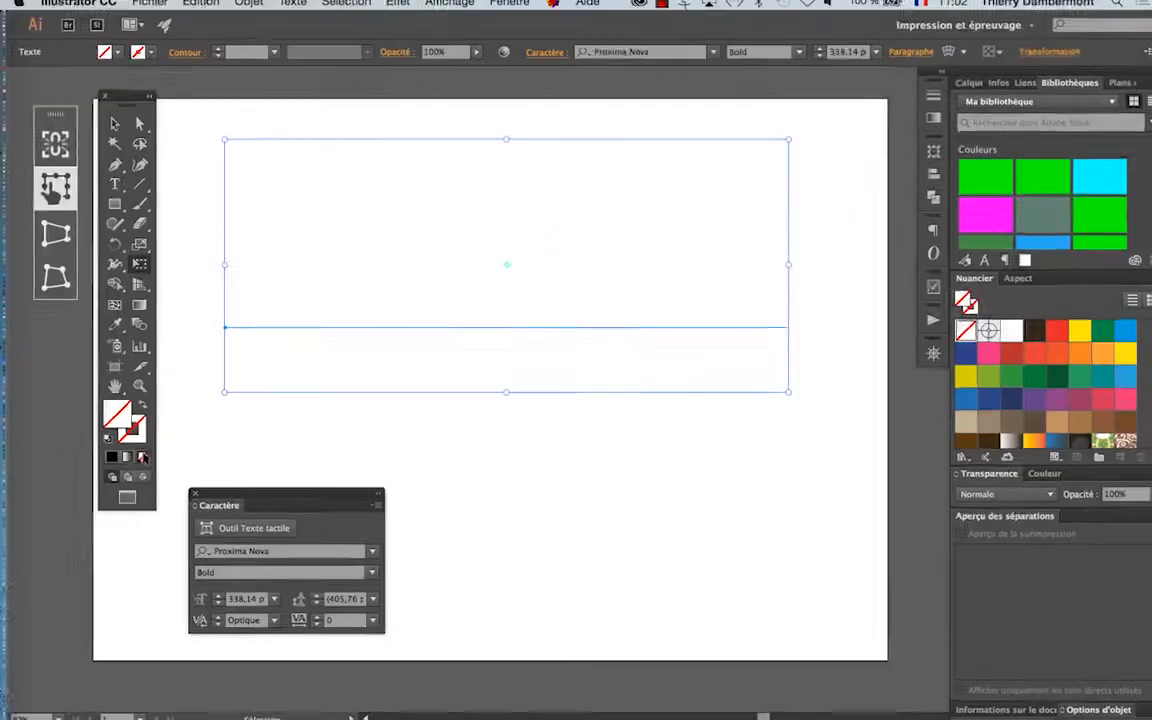
{"action": "left_click_drag", "start_coordinate": [386, 365], "coordinate": [363, 342]}
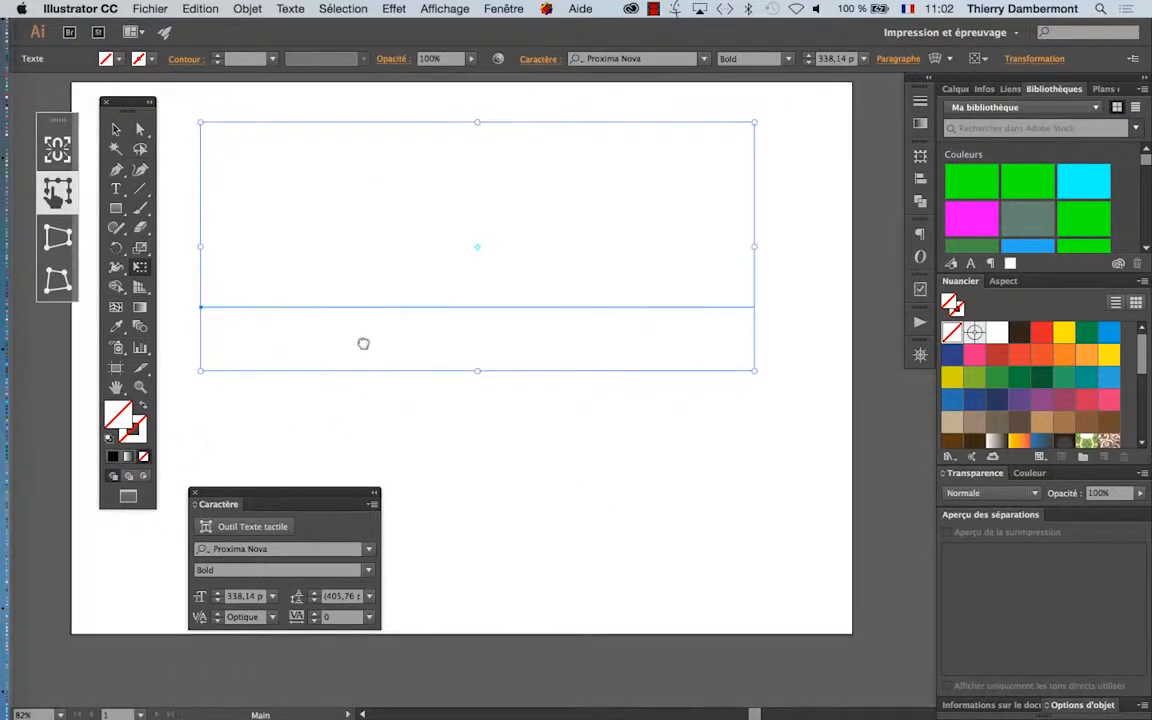
Display the Aspect panel, detach it from its dock and position it below the text
{"action": "left_click", "coordinate": [500, 8]}
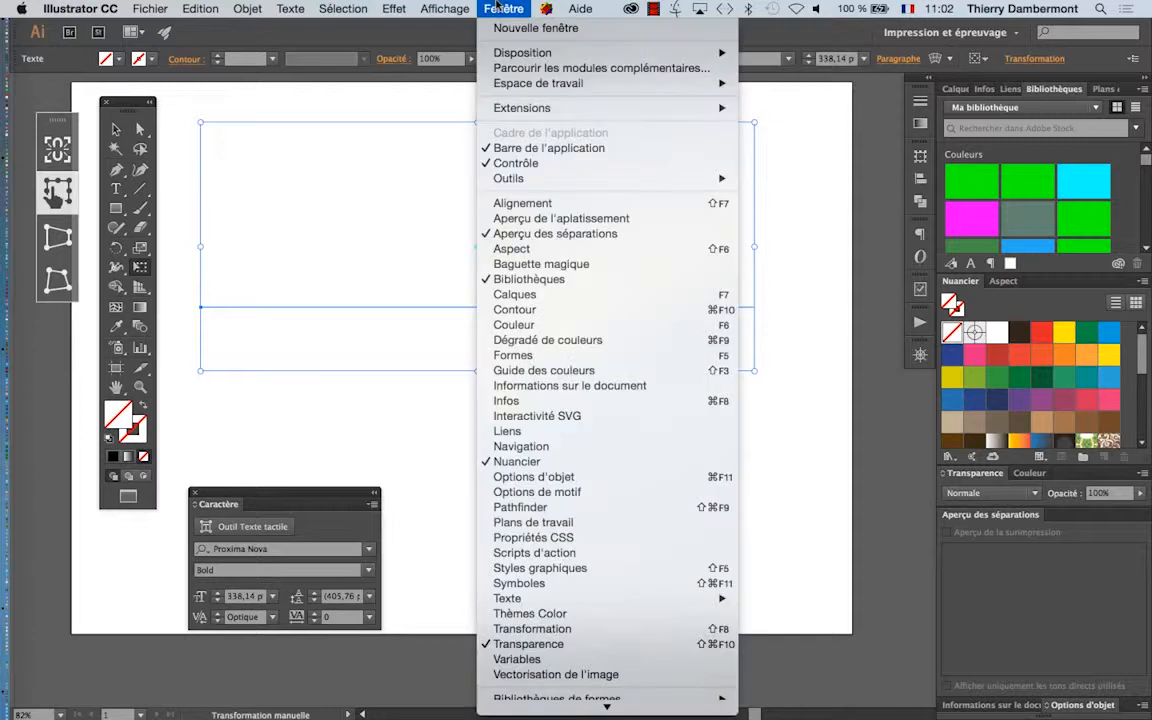
{"action": "left_click", "coordinate": [536, 249]}
{"action": "left_click_drag", "start_coordinate": [1003, 281], "coordinate": [805, 338]}
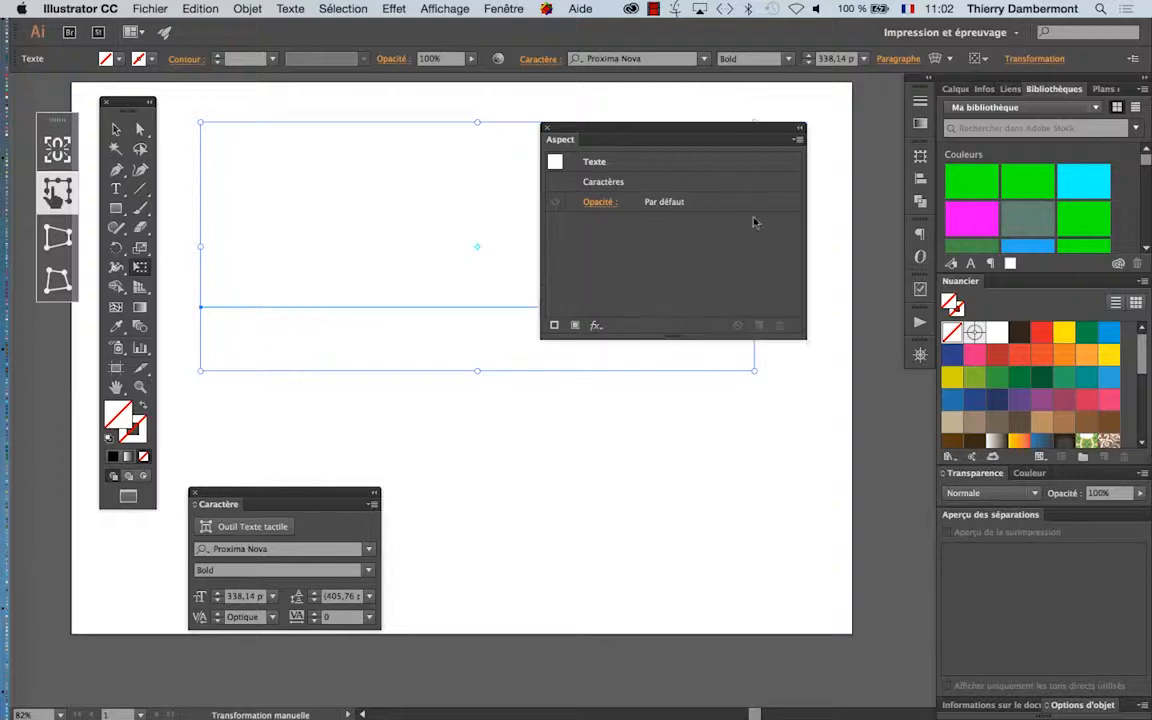
{"action": "left_click_drag", "start_coordinate": [729, 133], "coordinate": [761, 327]}
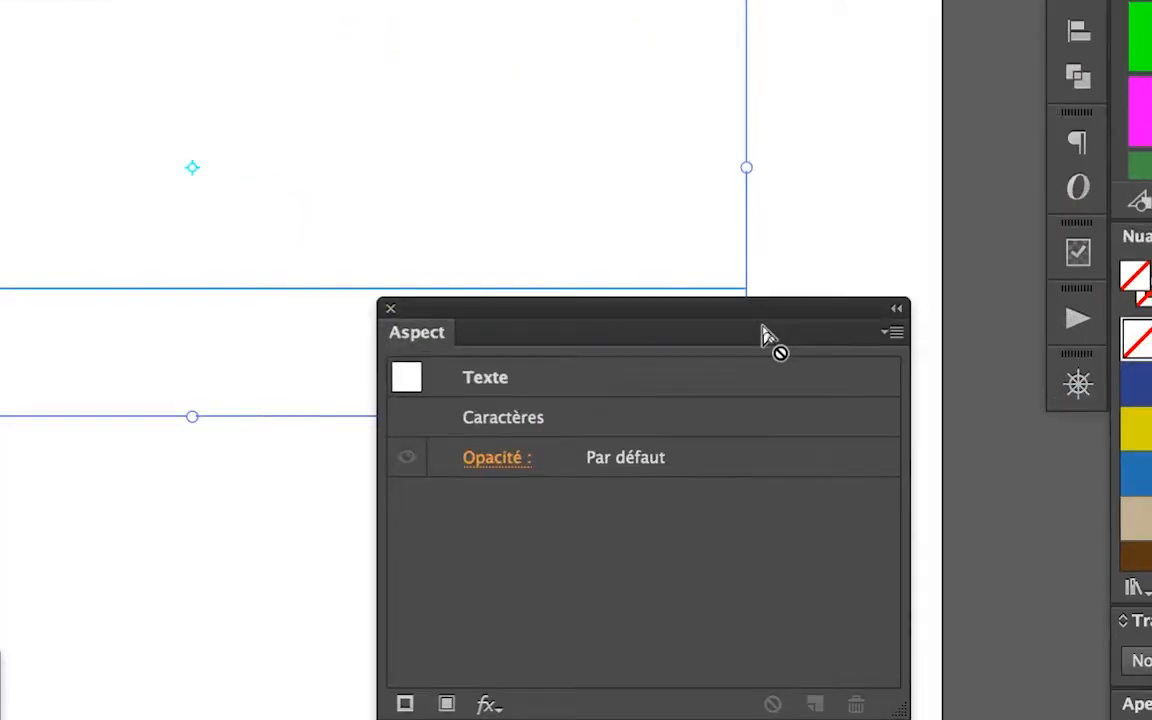
Add a new fill to the PARK text through the Aspect panel and set its colour to black
{"action": "left_click", "coordinate": [895, 332]}
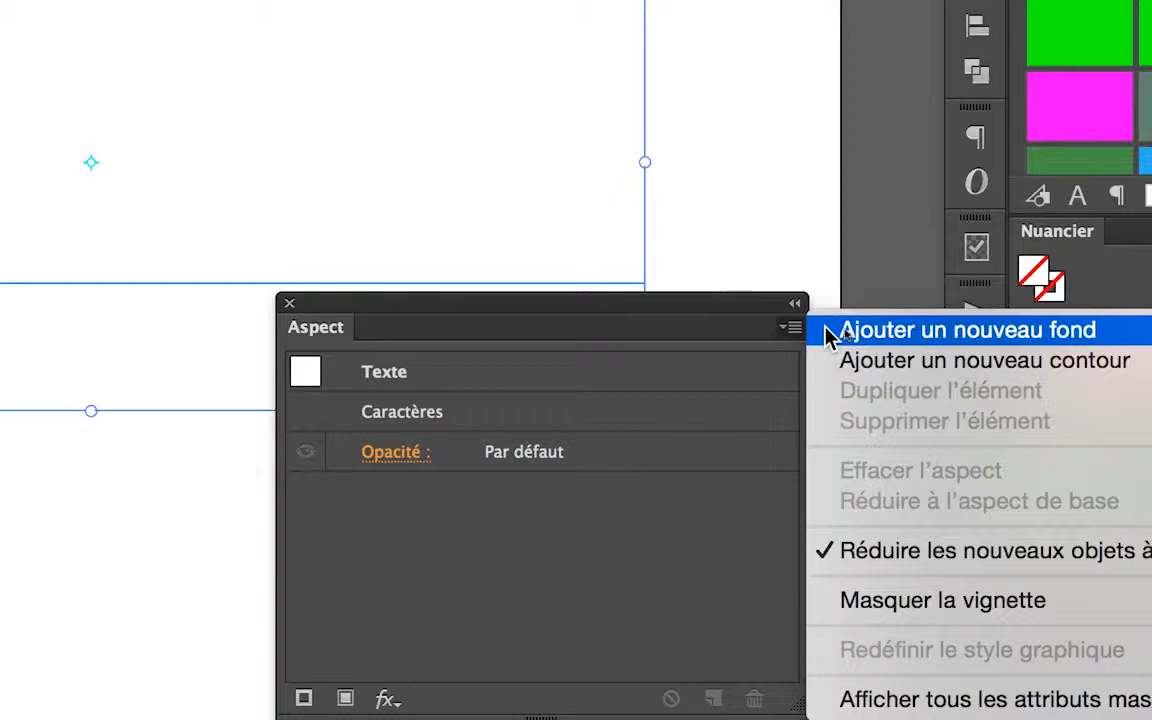
{"action": "left_click", "coordinate": [828, 331]}
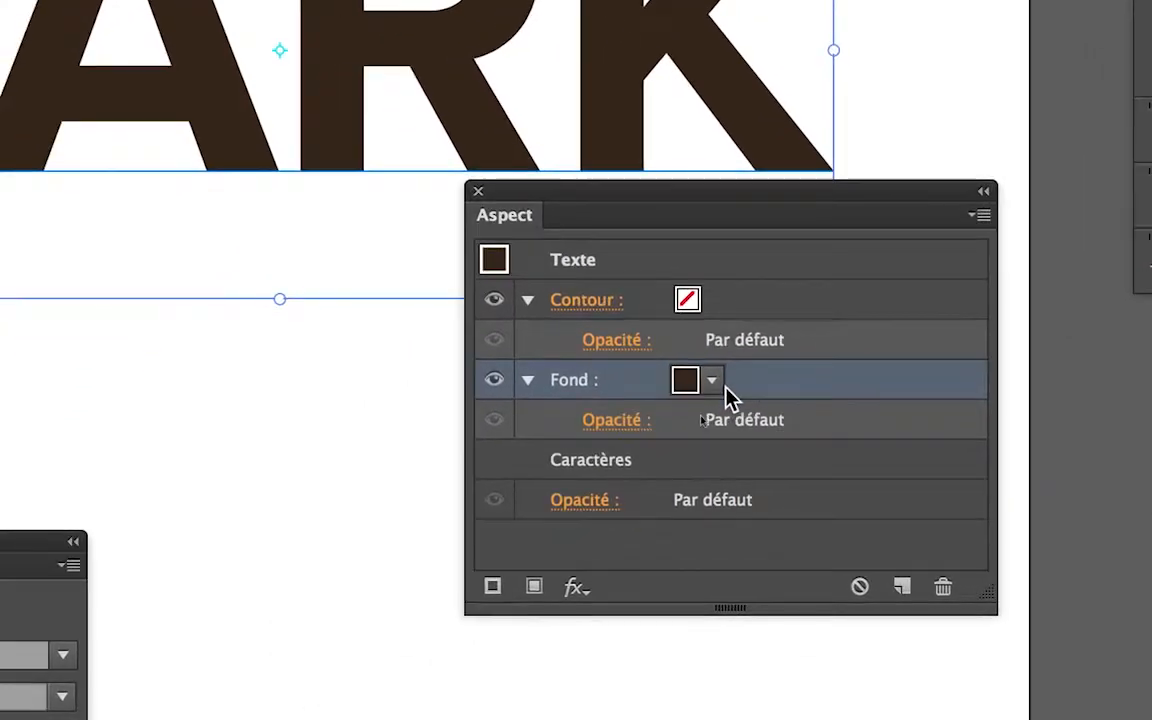
{"action": "left_click", "coordinate": [712, 381]}
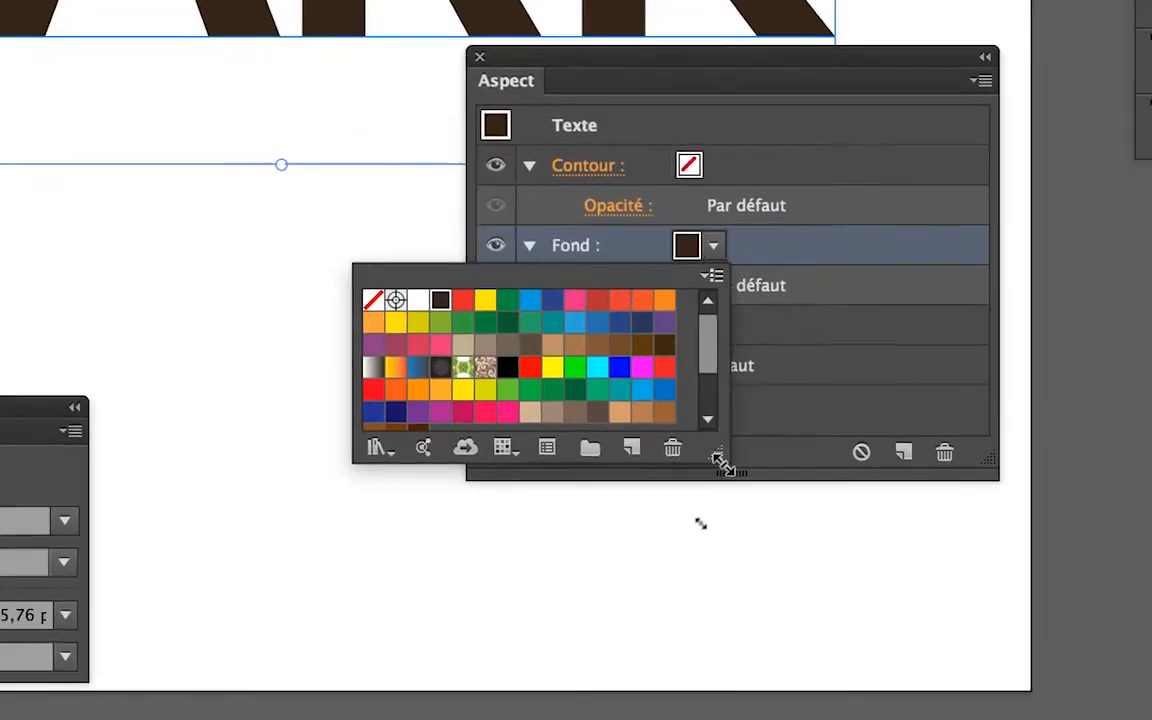
{"action": "left_click_drag", "start_coordinate": [722, 462], "coordinate": [740, 592]}
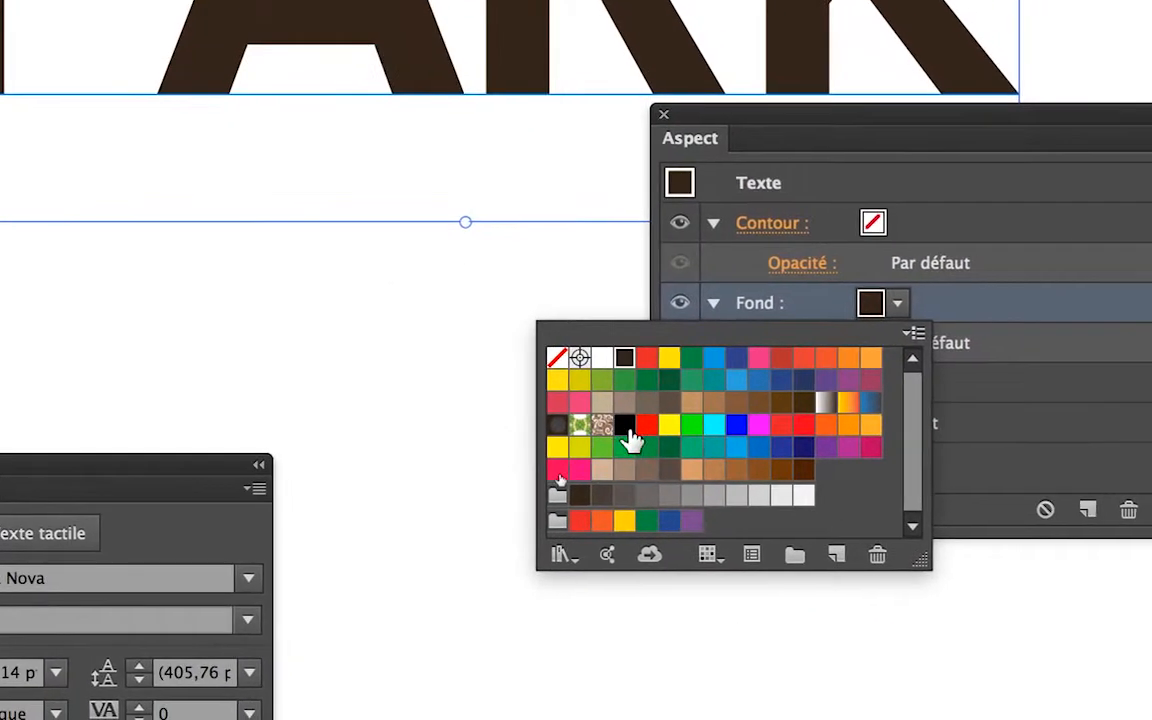
{"action": "left_click", "coordinate": [452, 291]}
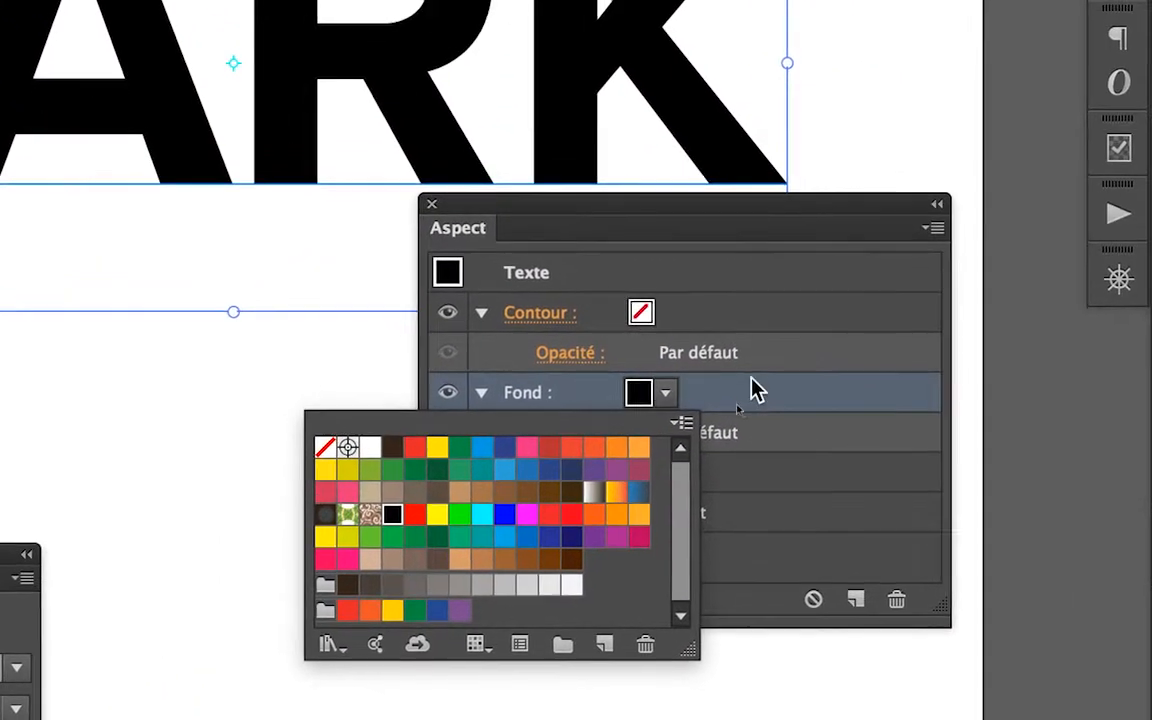
{"action": "left_click", "coordinate": [869, 328]}
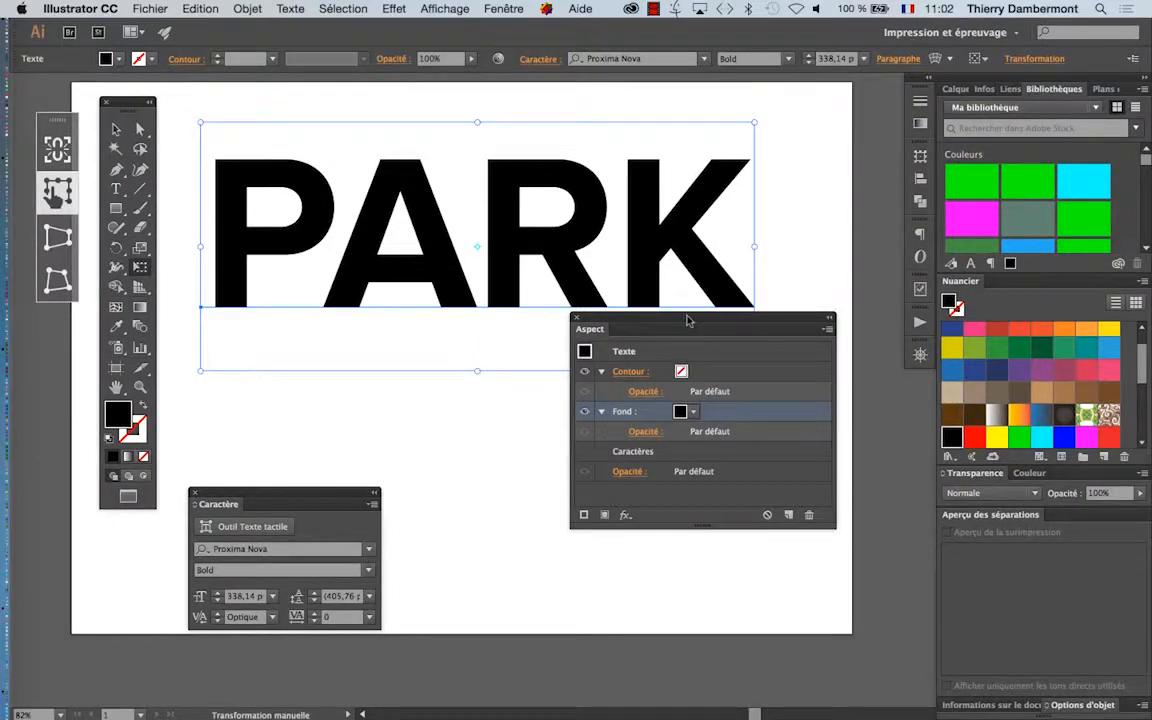
Open the Griffonnage effect for the black fill, place its options dialog beside the text and enable the preview
{"action": "left_click_drag", "start_coordinate": [688, 320], "coordinate": [666, 397]}
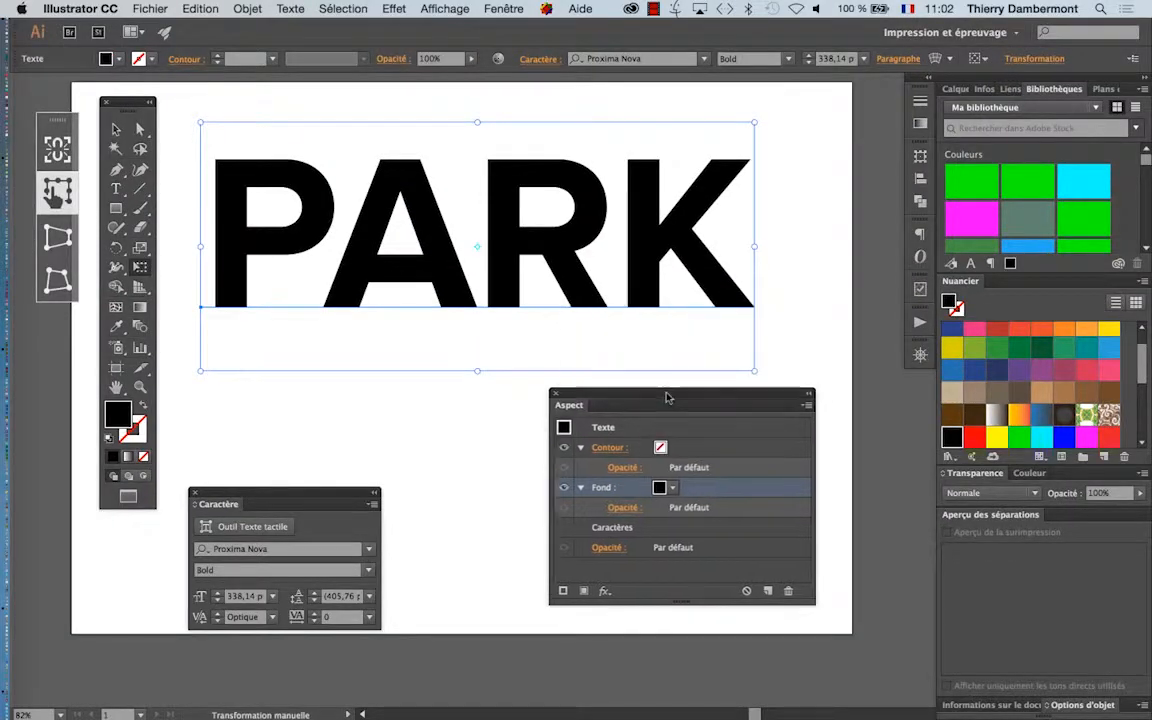
{"action": "left_click", "coordinate": [394, 8]}
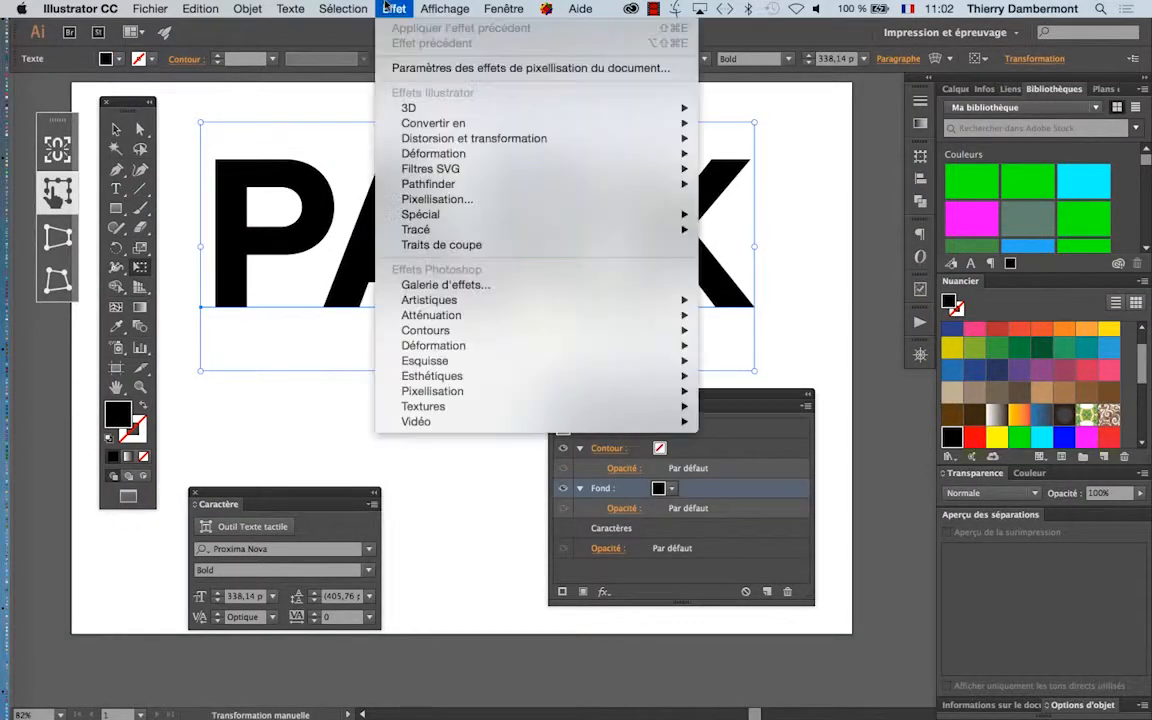
{"action": "mouse_move", "coordinate": [449, 216]}
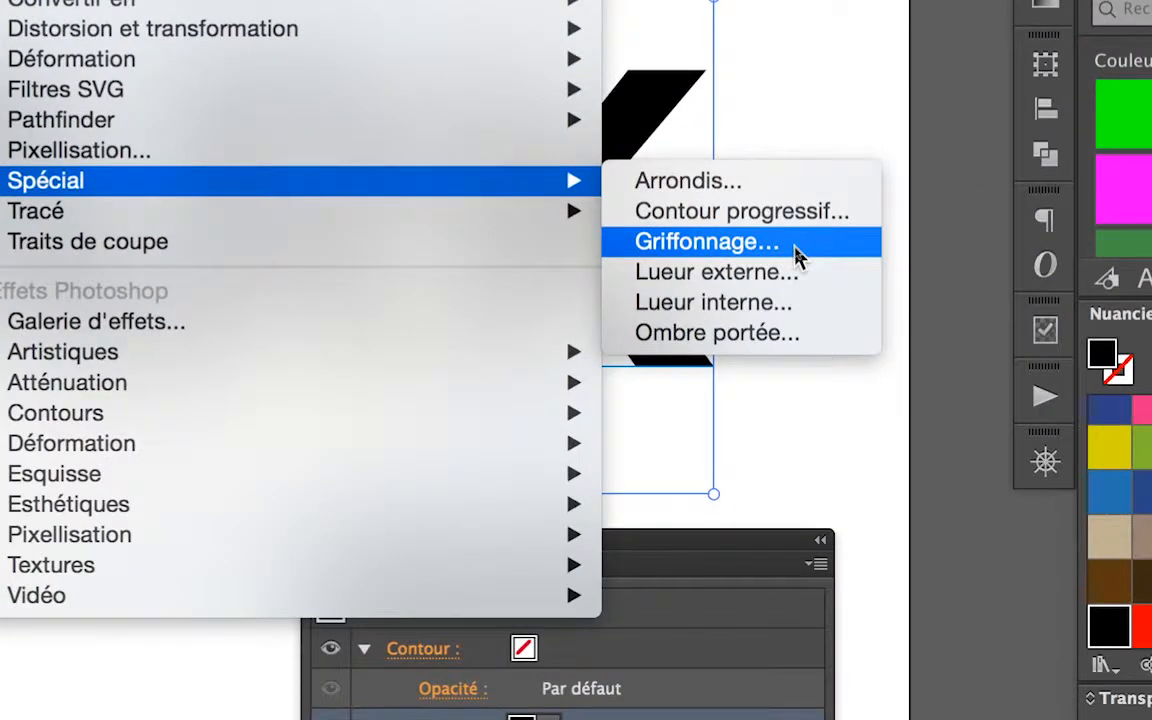
{"action": "left_click", "coordinate": [797, 255]}
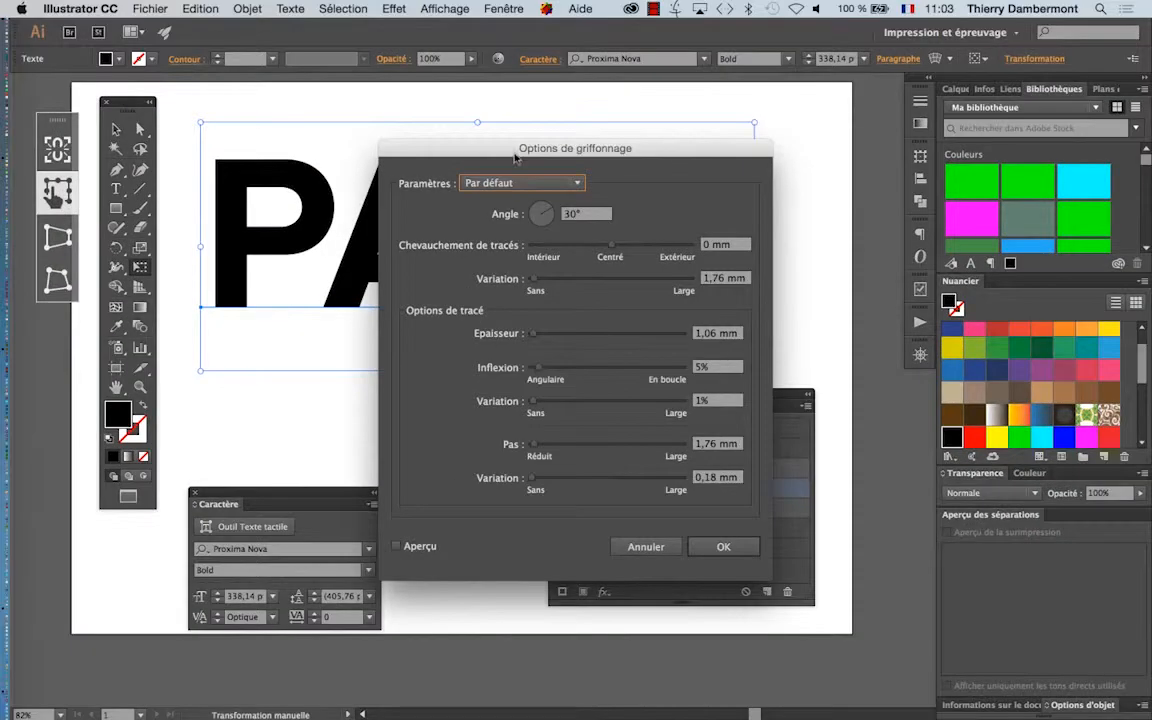
{"action": "left_click_drag", "start_coordinate": [512, 148], "coordinate": [901, 77]}
{"action": "left_click", "coordinate": [858, 106]}
{"action": "left_click", "coordinate": [619, 170]}
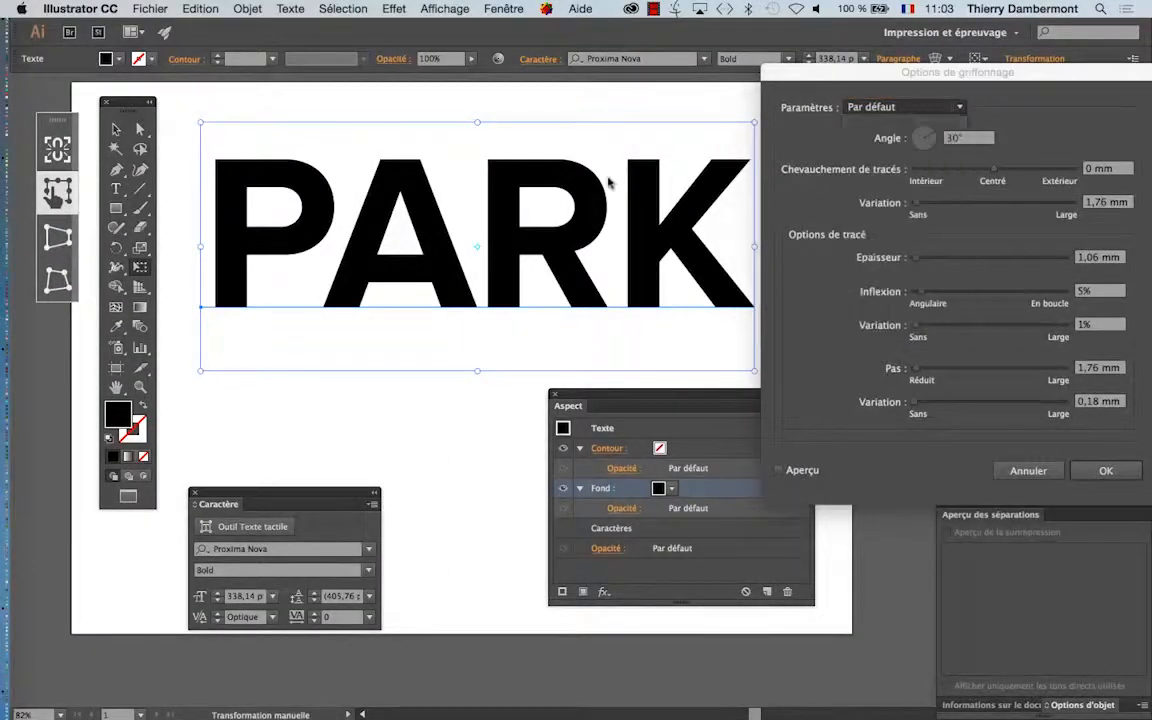
{"action": "left_click", "coordinate": [779, 470]}
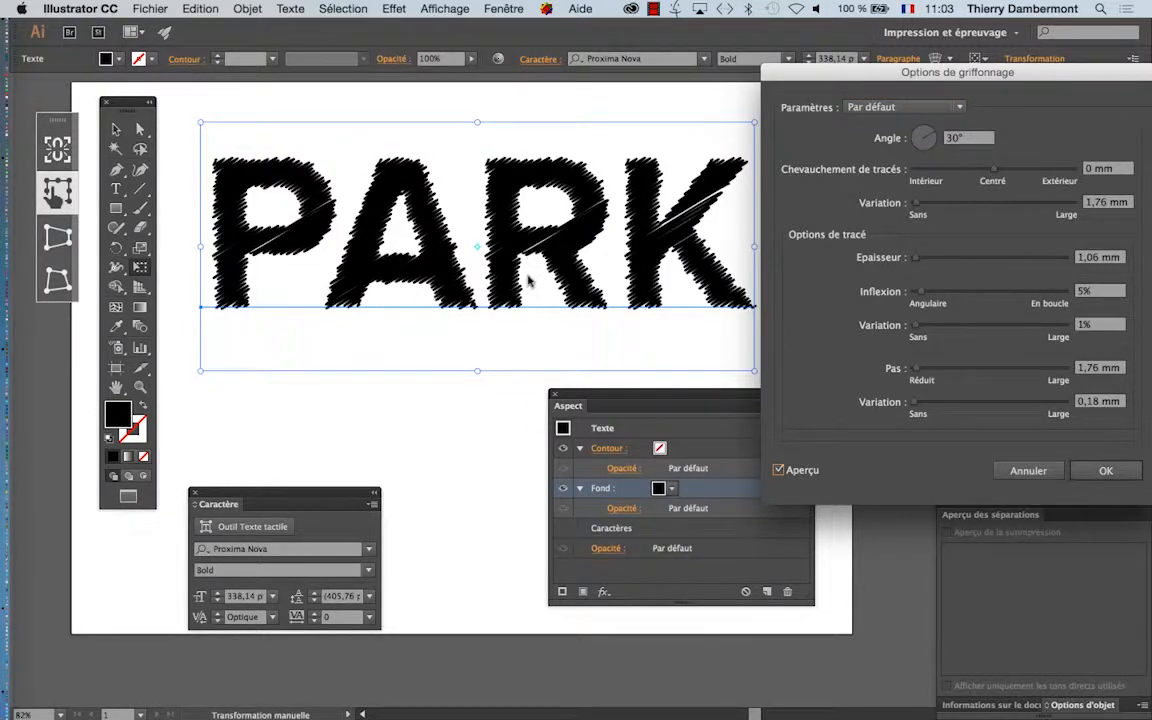
Apply the Griffonnage effect with overlap variation 3,53 mm, thickness 0,35 mm, inflexion 10%, inflexion variation 15% and spacing 2,12 mm
{"action": "mouse_move", "coordinate": [826, 75]}
{"action": "left_mouse_down"}
{"action": "mouse_move", "coordinate": [830, 88]}
{"action": "mouse_move", "coordinate": [805, 83]}
{"action": "mouse_move", "coordinate": [814, 66]}
{"action": "left_mouse_up"}
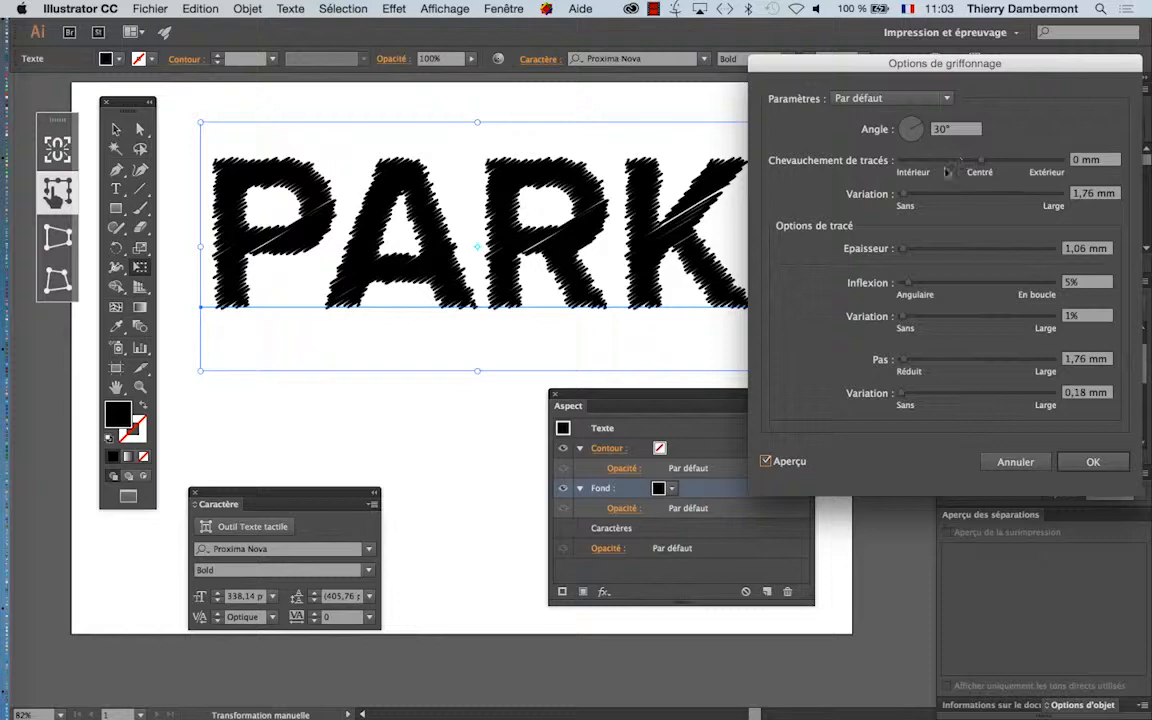
{"action": "left_click_drag", "start_coordinate": [905, 254], "coordinate": [902, 252]}
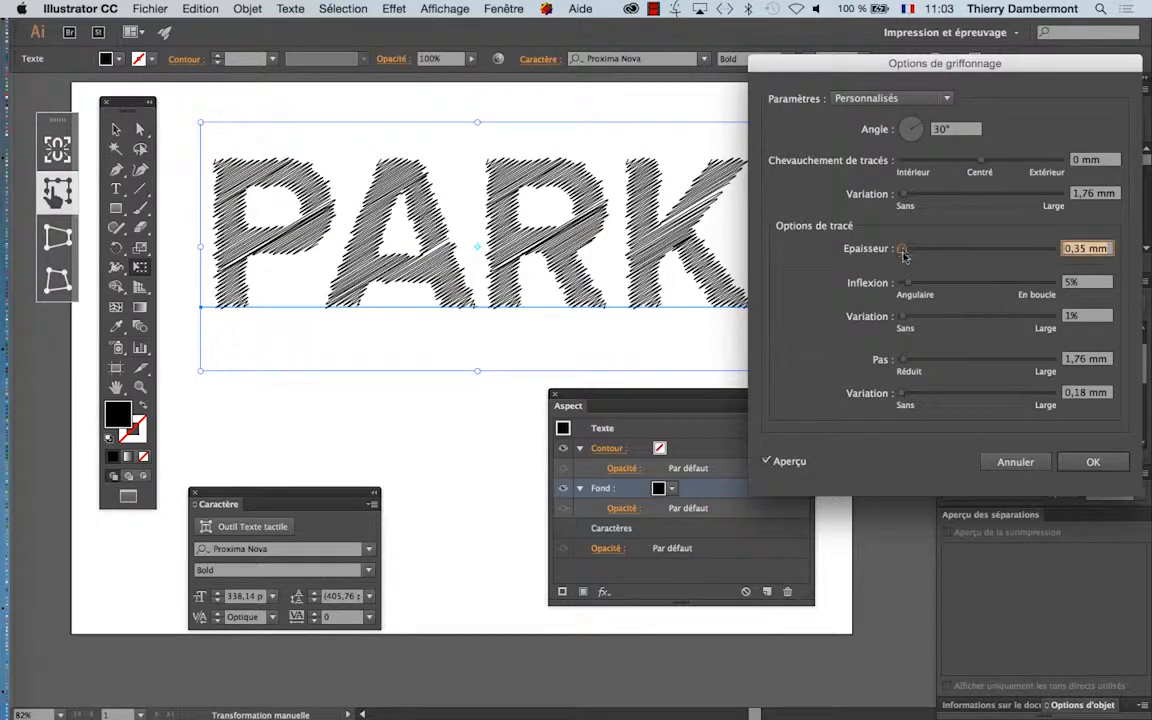
{"action": "left_click_drag", "start_coordinate": [914, 286], "coordinate": [919, 285]}
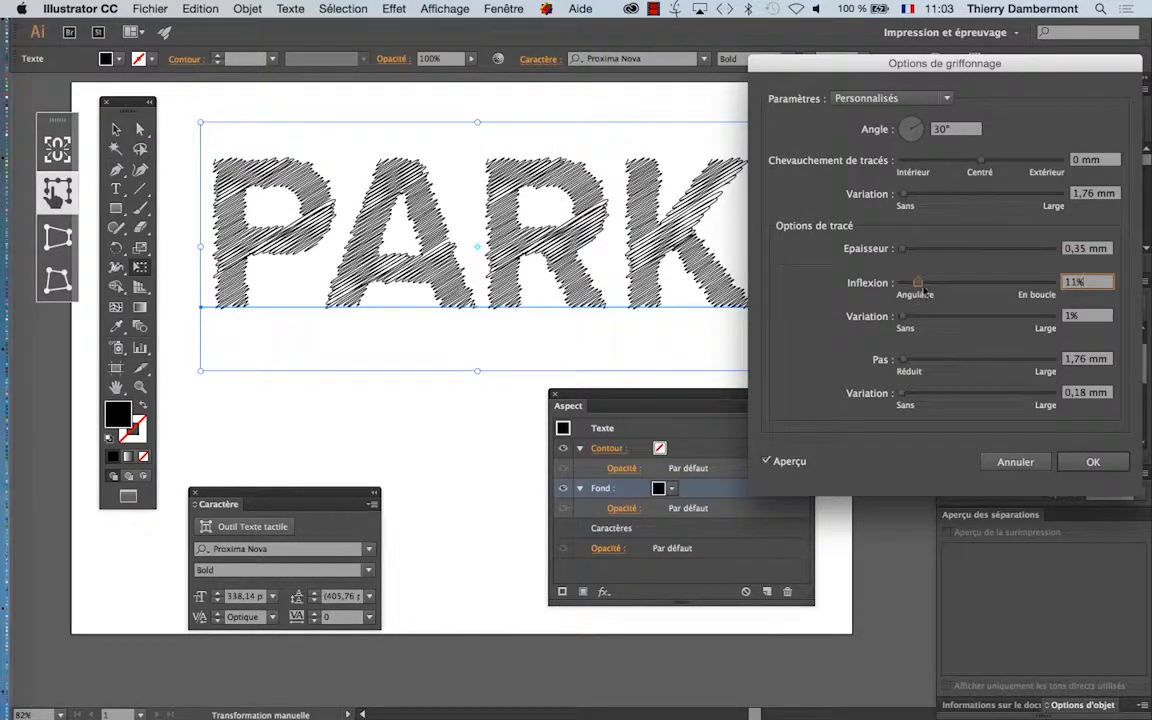
{"action": "mouse_move", "coordinate": [921, 284]}
{"action": "left_mouse_down"}
{"action": "mouse_move", "coordinate": [911, 319]}
{"action": "mouse_move", "coordinate": [933, 318]}
{"action": "mouse_move", "coordinate": [923, 317]}
{"action": "left_mouse_up"}
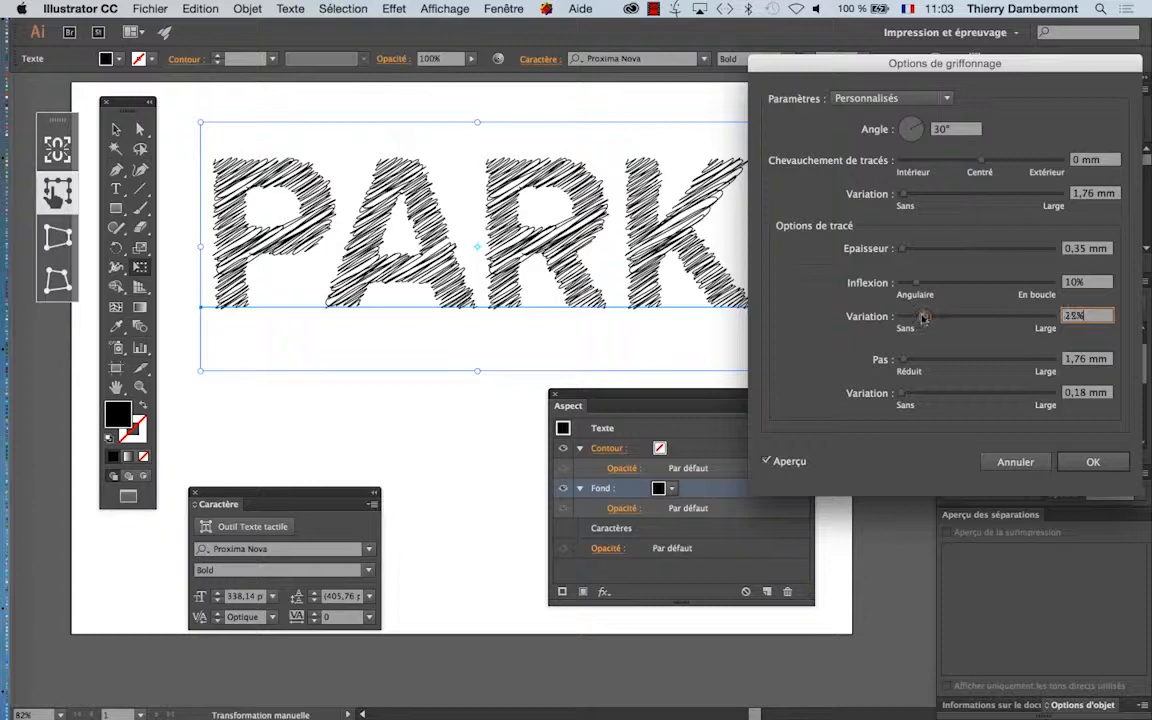
{"action": "left_click_drag", "start_coordinate": [905, 195], "coordinate": [910, 198]}
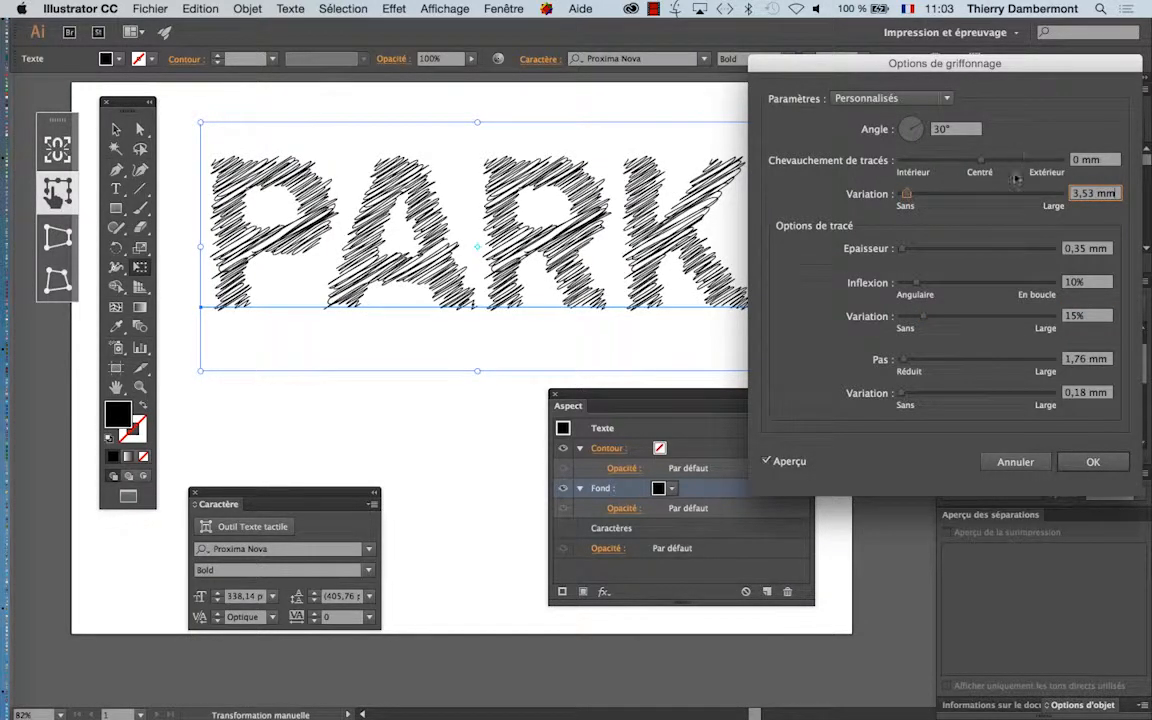
{"action": "left_click_drag", "start_coordinate": [905, 362], "coordinate": [905, 365]}
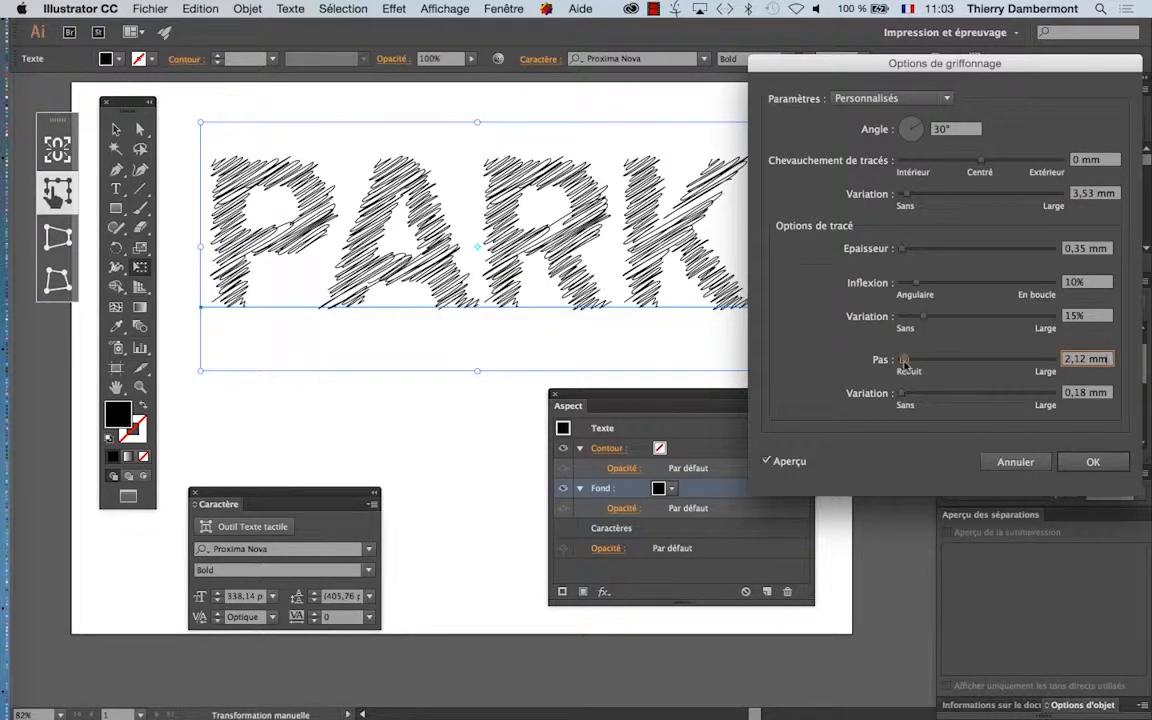
{"action": "left_click", "coordinate": [1092, 461]}
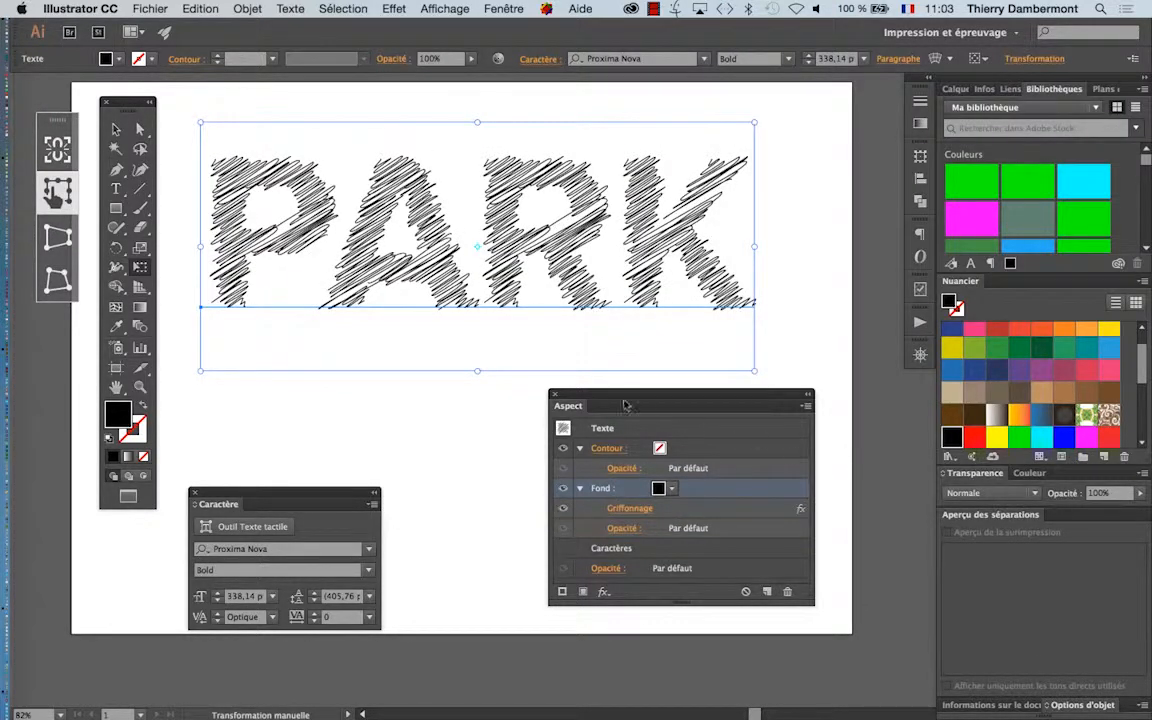
Move the Aspect panel beside the artwork, enlarge it, and switch to the Selection tool
{"action": "left_click_drag", "start_coordinate": [622, 401], "coordinate": [832, 128]}
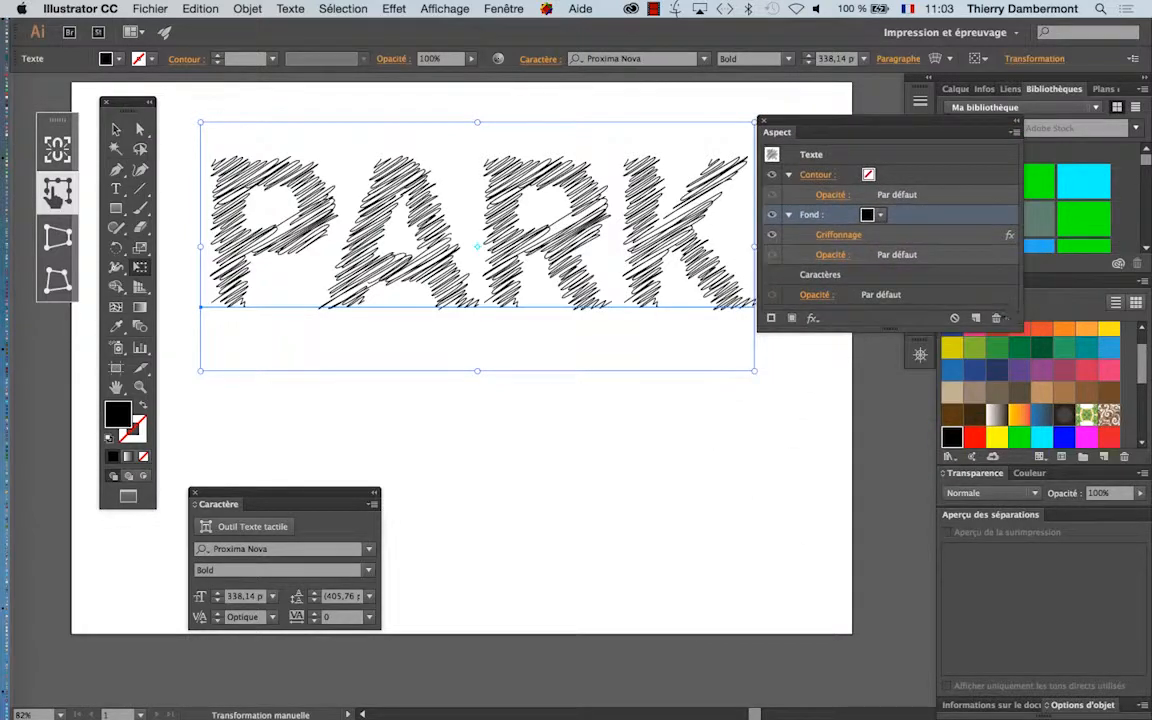
{"action": "left_click_drag", "start_coordinate": [1019, 324], "coordinate": [1040, 455]}
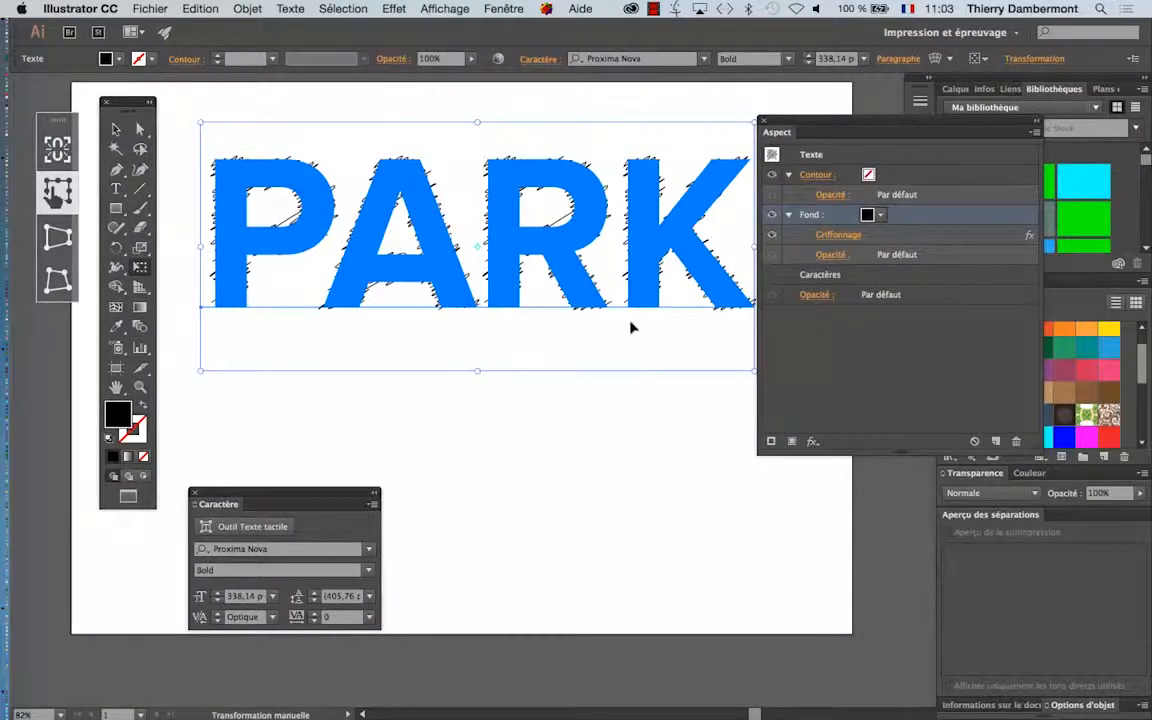
{"action": "scroll", "coordinate": [631, 327], "scroll_direction": "down", "scroll_amount": 1}
{"action": "left_click_drag", "start_coordinate": [481, 145], "coordinate": [400, 117]}
{"action": "left_click", "coordinate": [444, 8]}
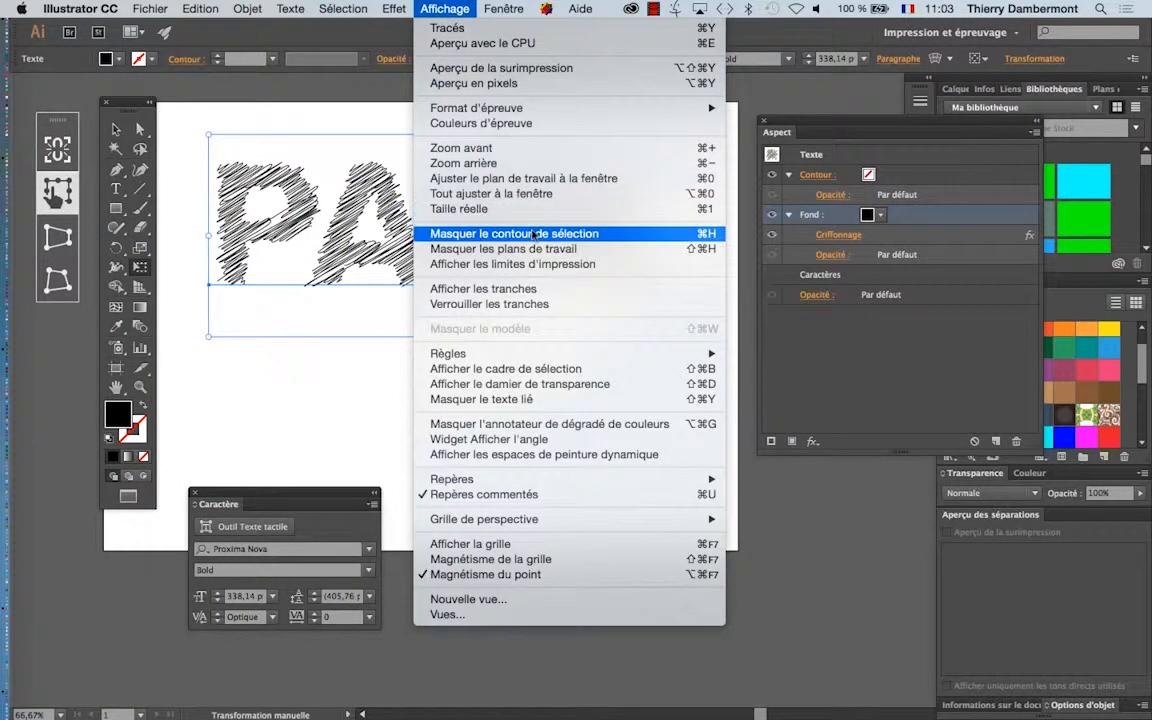
{"action": "left_click", "coordinate": [874, 566]}
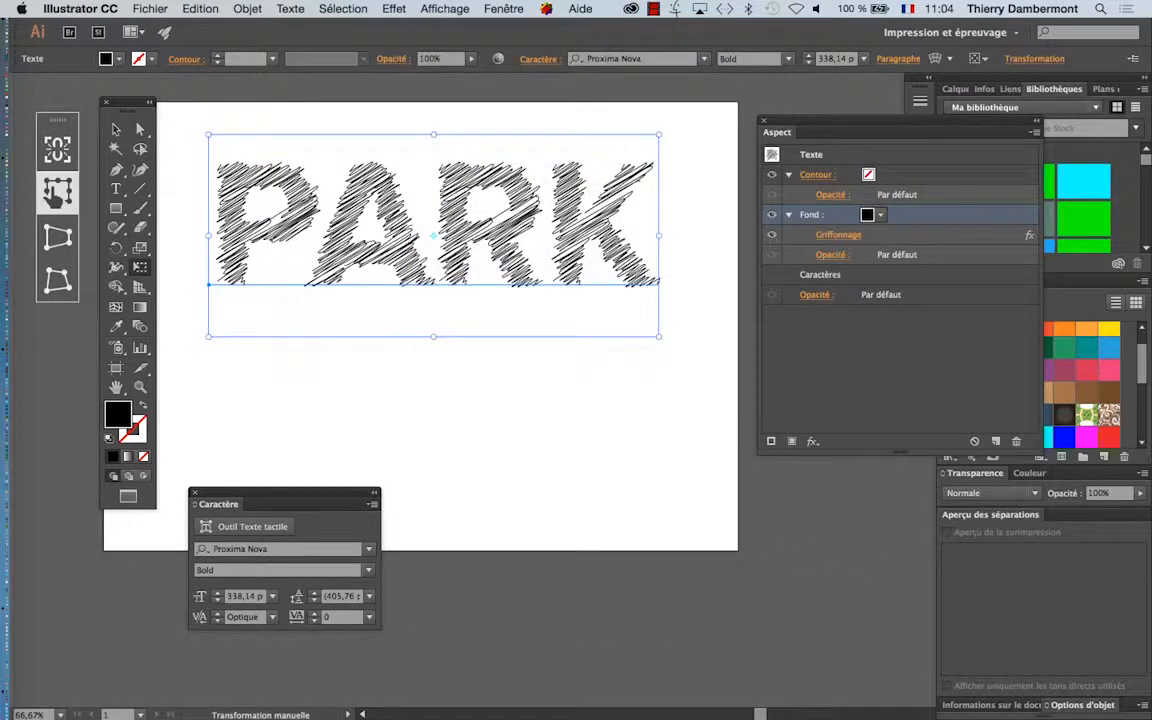
{"action": "left_click", "coordinate": [116, 129]}
Start saving the document under a new name and create a folder named effet griffonnage inside jour 5 - docs
{"action": "left_click", "coordinate": [150, 8]}
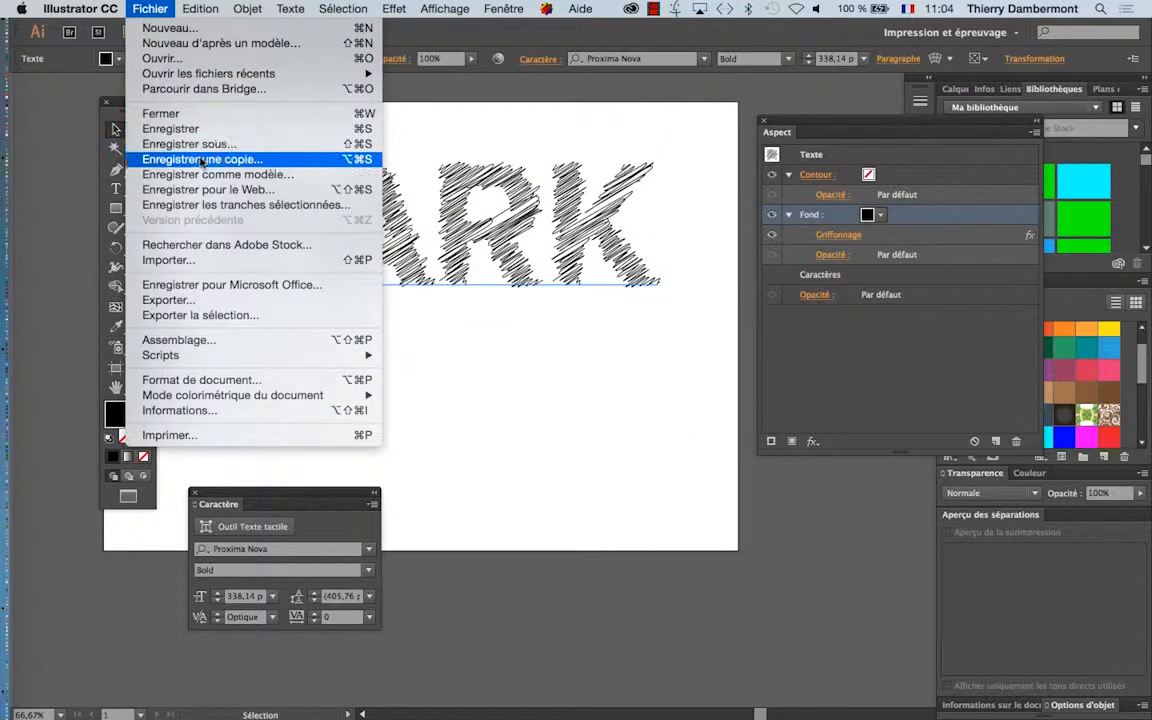
{"action": "left_click", "coordinate": [203, 145]}
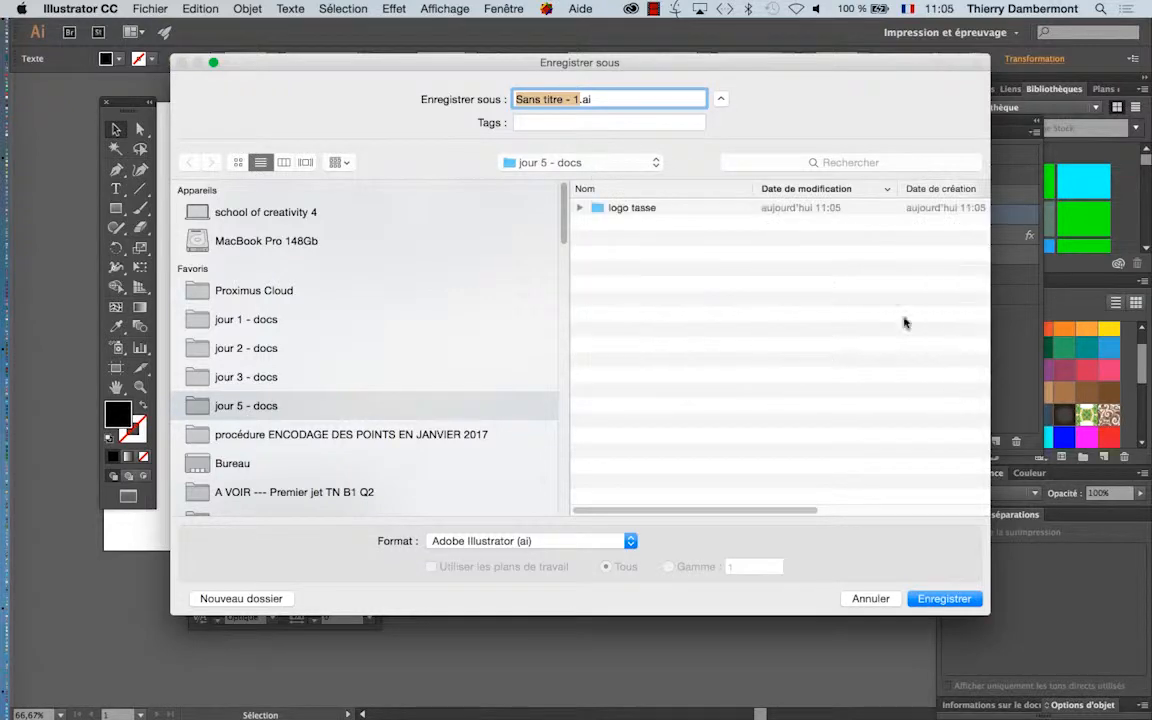
{"action": "left_click", "coordinate": [288, 598]}
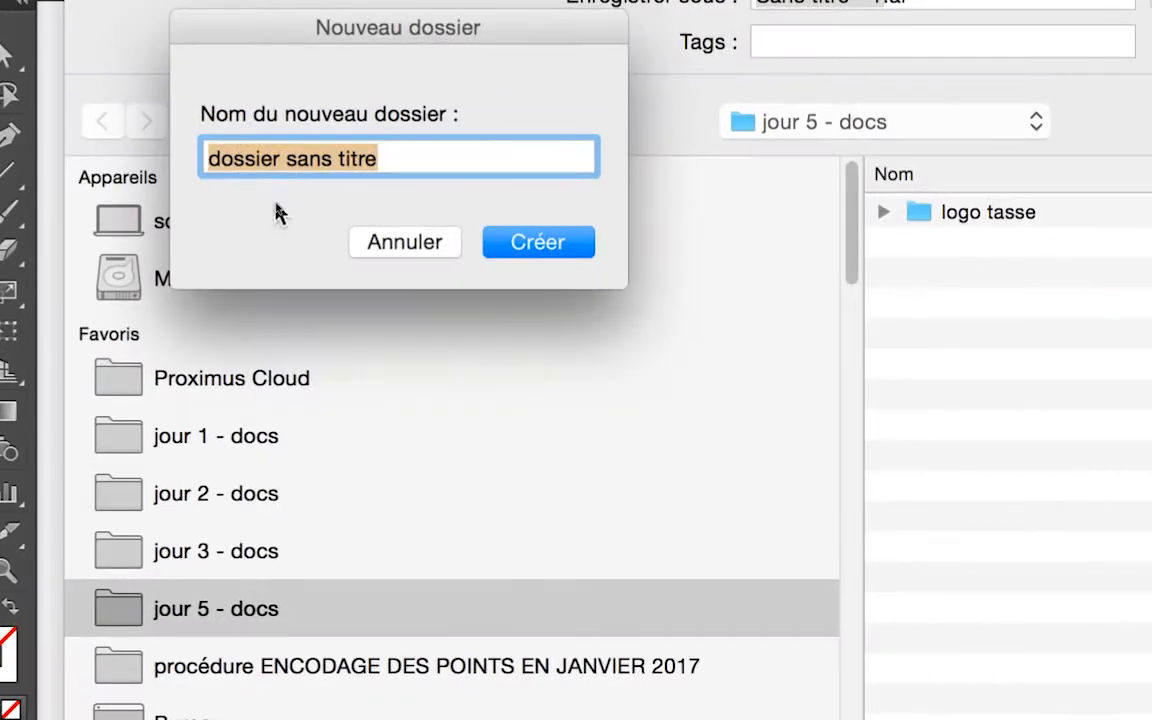
{"action": "type", "text": "effet griffonnage"}
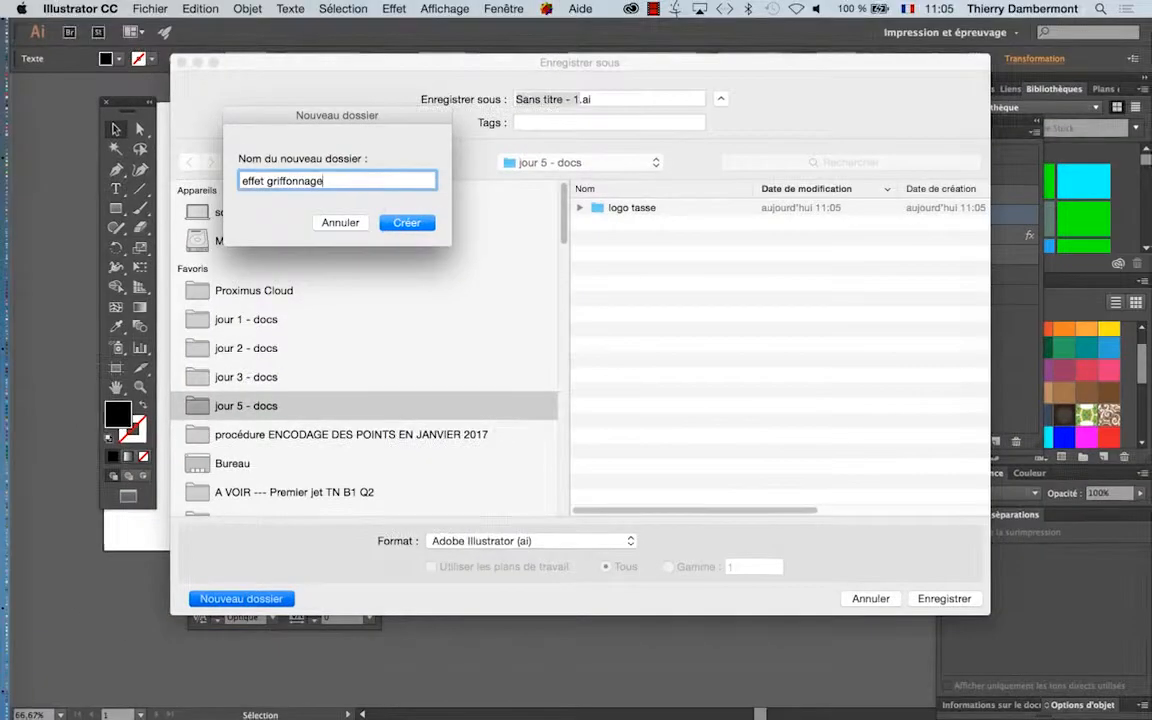
{"action": "left_click", "coordinate": [405, 222]}
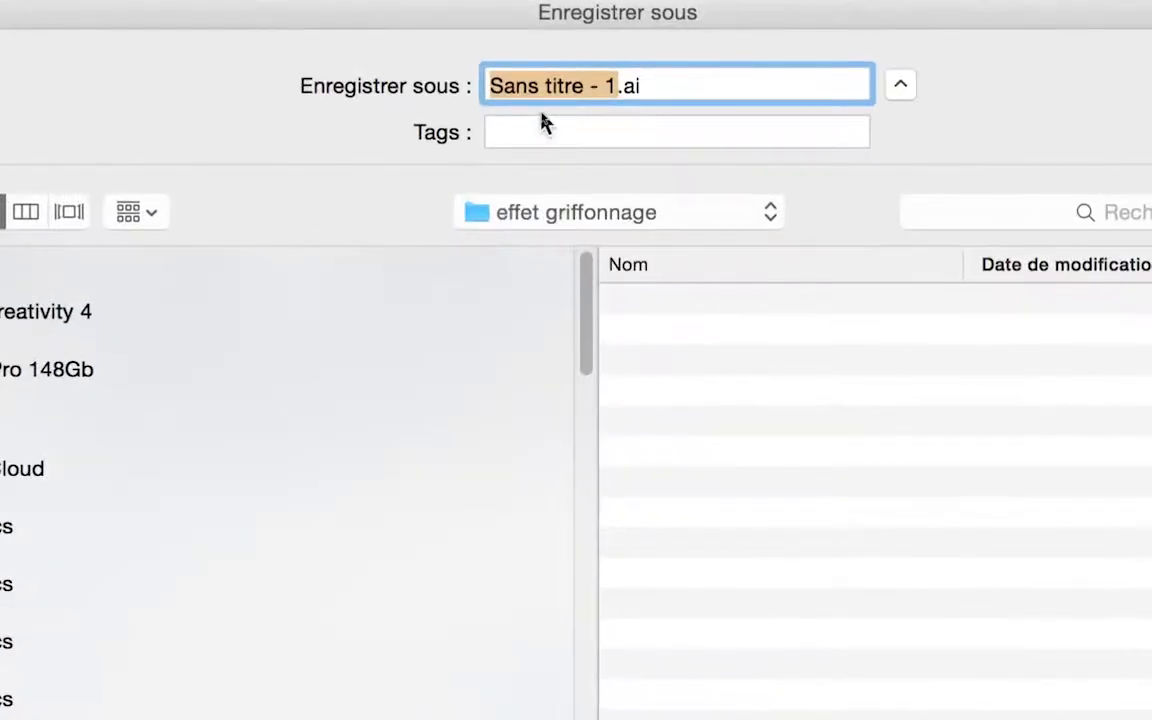
Save the document as texte grifonnage - 01.ai in Adobe Illustrator format in the new folder
{"action": "type", "text": "texte griff"}
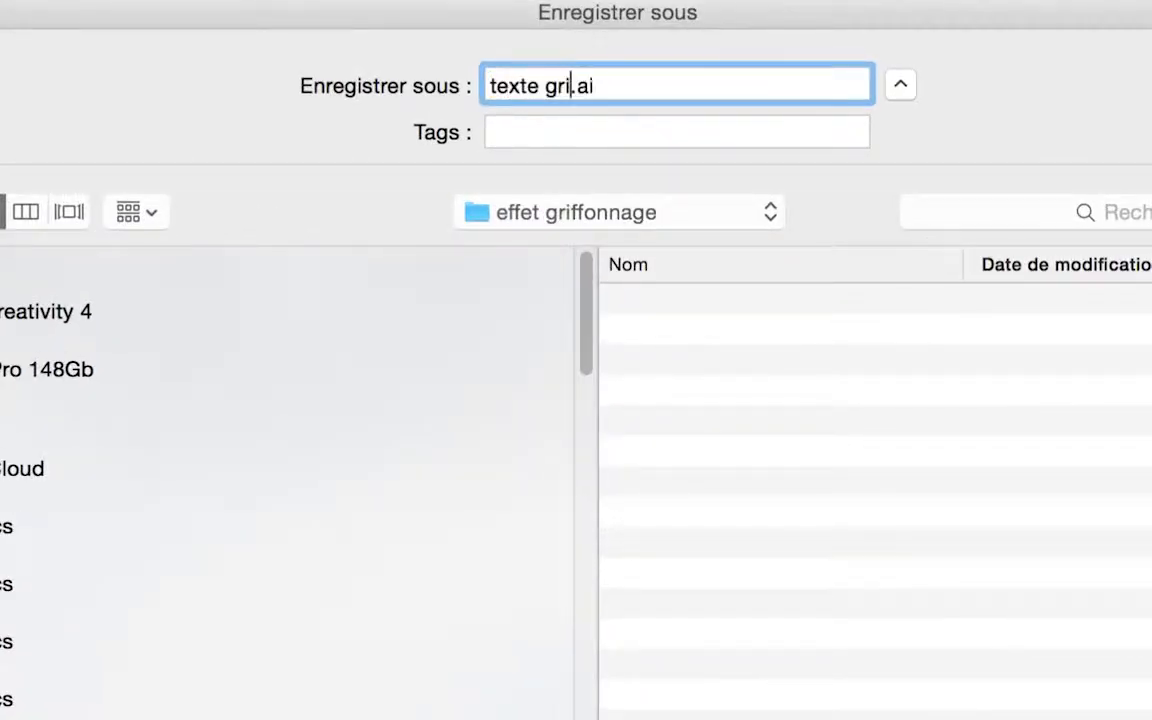
{"action": "type", "text": "nnage"}
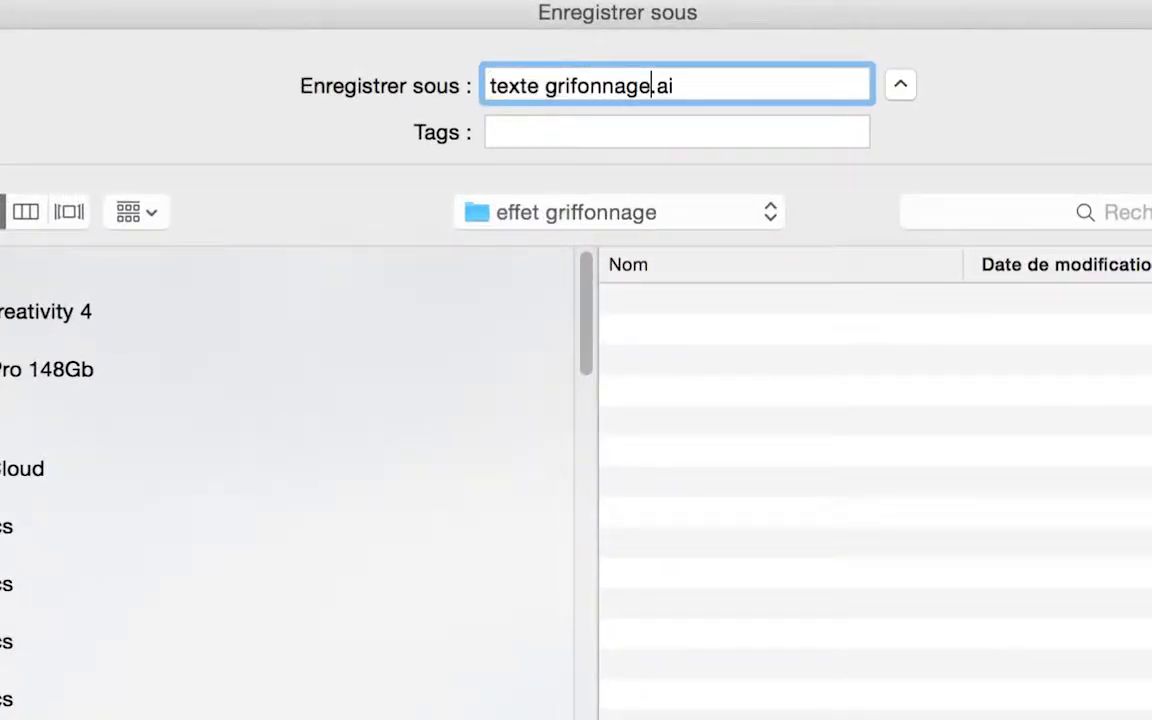
{"action": "type", "text": " - 01"}
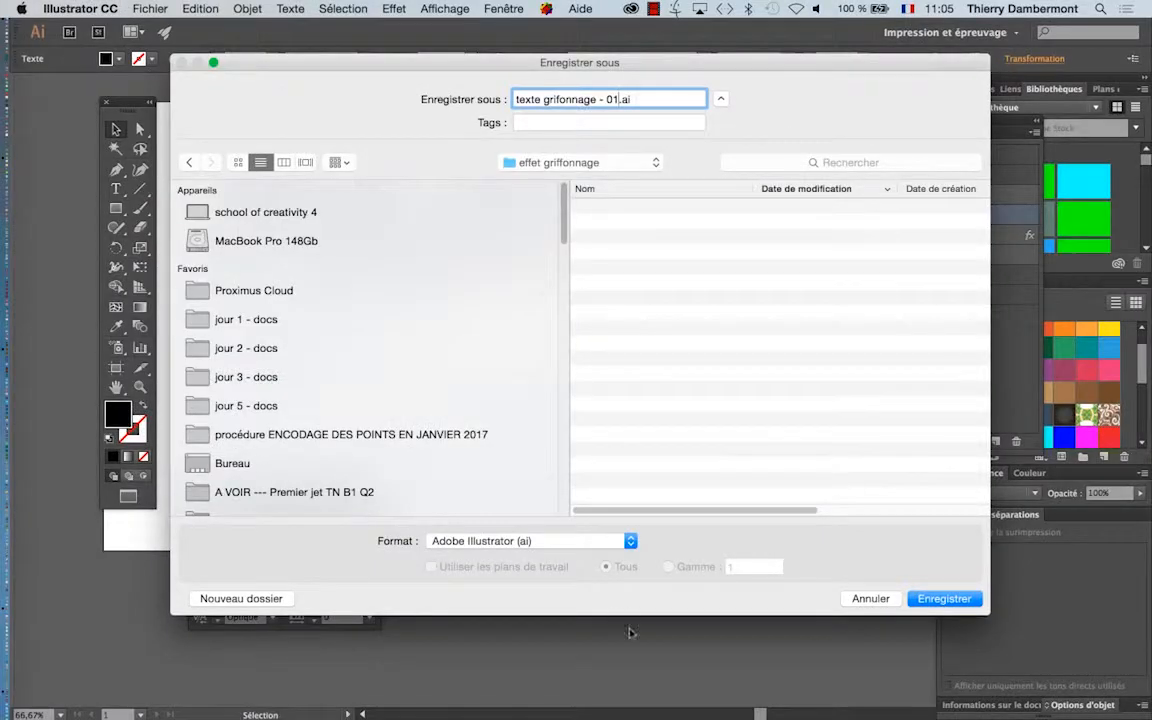
{"action": "left_click", "coordinate": [940, 599]}
{"action": "left_click", "coordinate": [667, 607]}
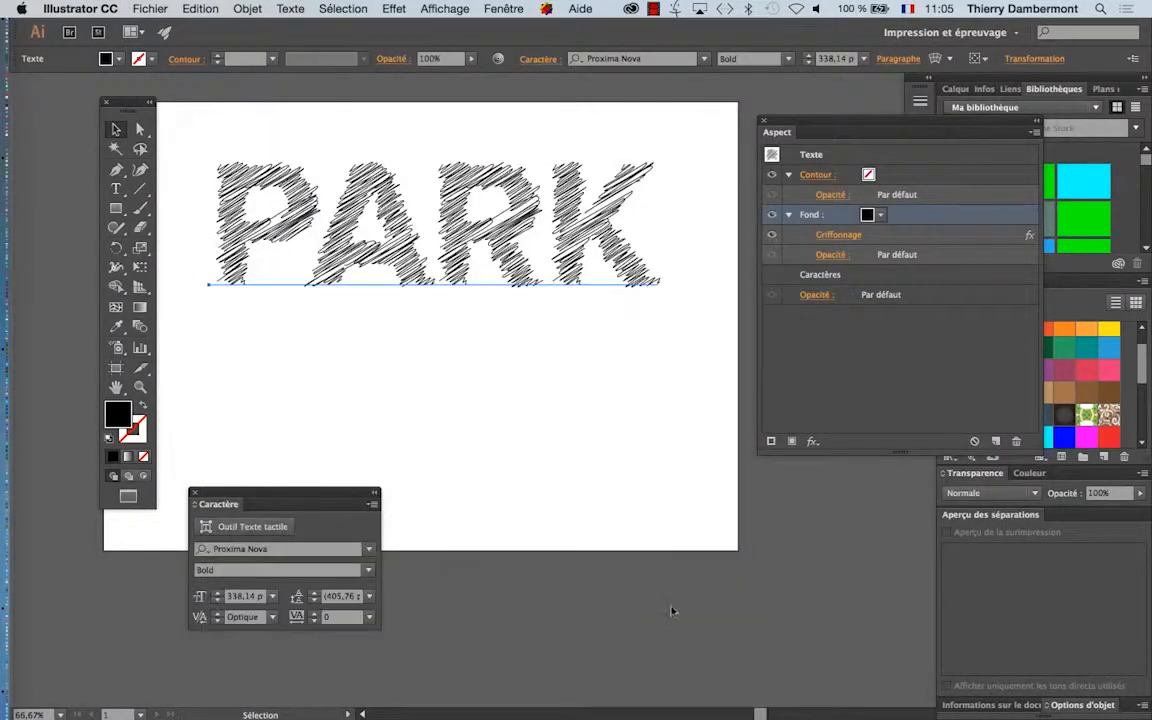
Replace the word PARK with CITY in the scribbled text object
{"action": "left_click", "coordinate": [568, 350]}
{"action": "left_click", "coordinate": [116, 189]}
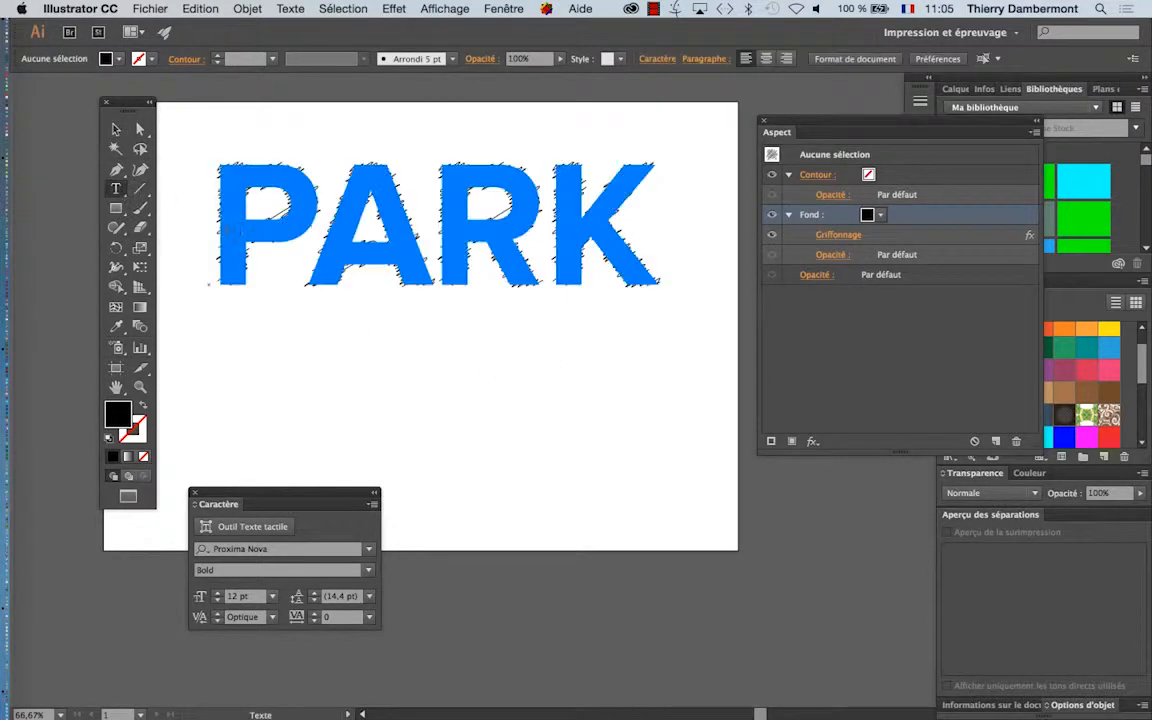
{"action": "left_click_drag", "start_coordinate": [230, 232], "coordinate": [658, 258]}
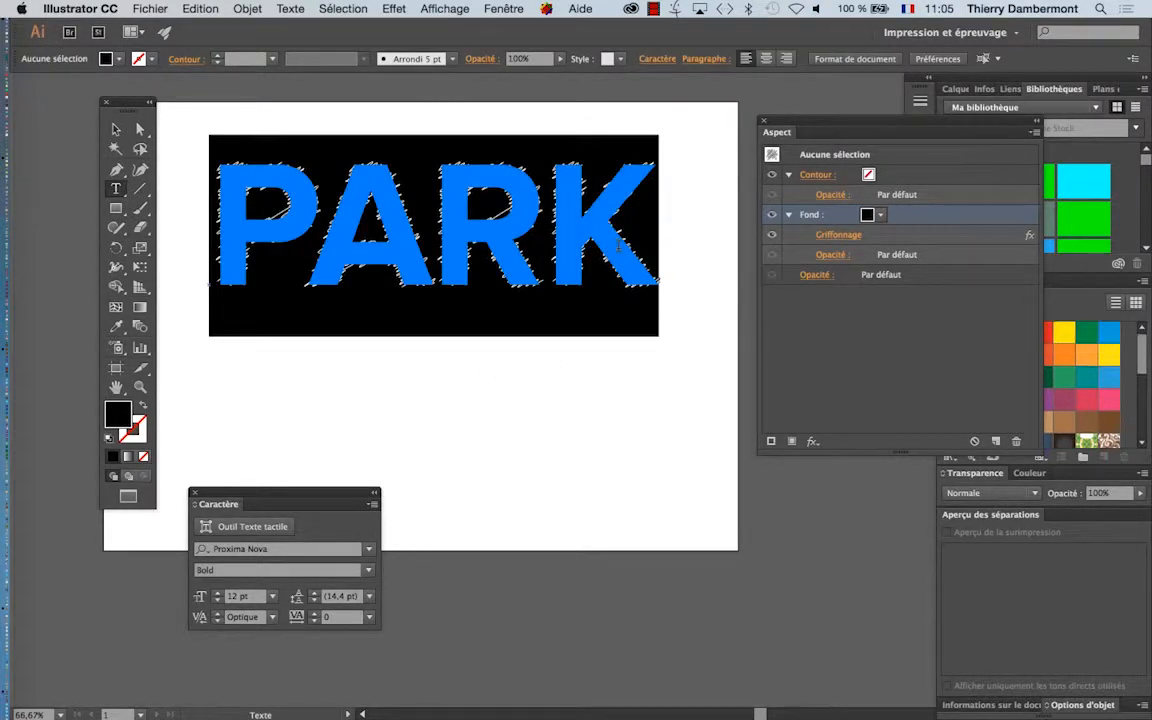
{"action": "type", "text": "CITY"}
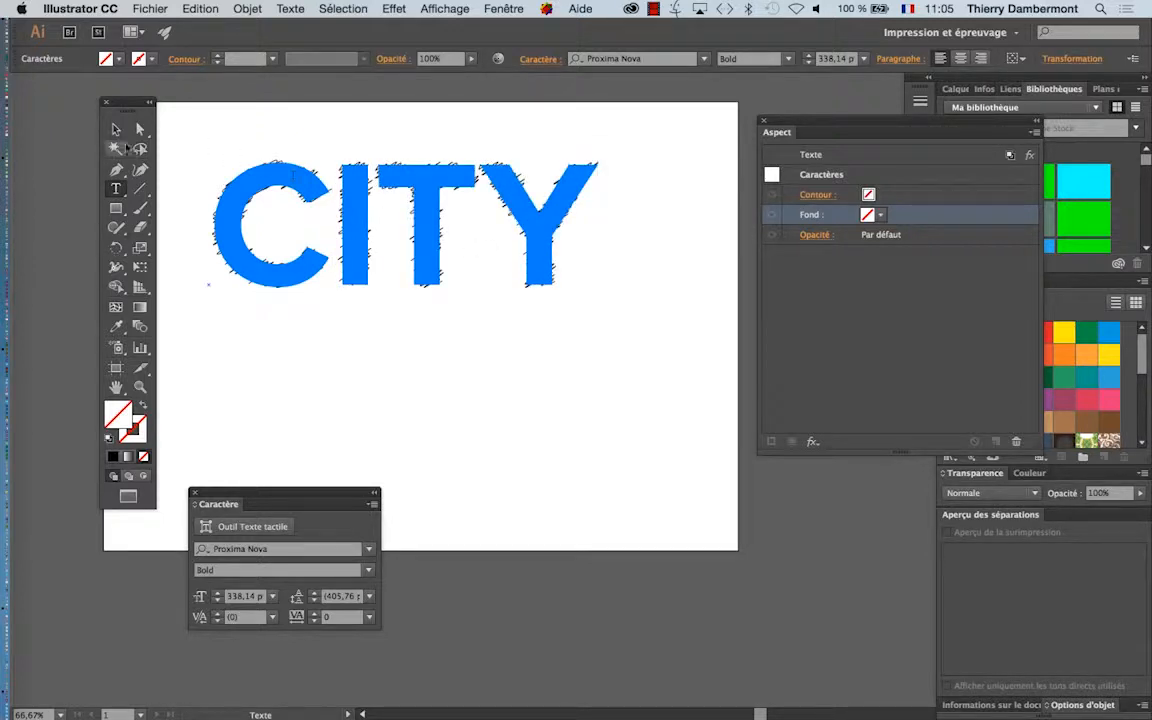
Leave text editing, move the Aspect panel closer to the artwork, reselect the CITY text and make the panel narrower and taller
{"action": "left_click", "coordinate": [116, 129]}
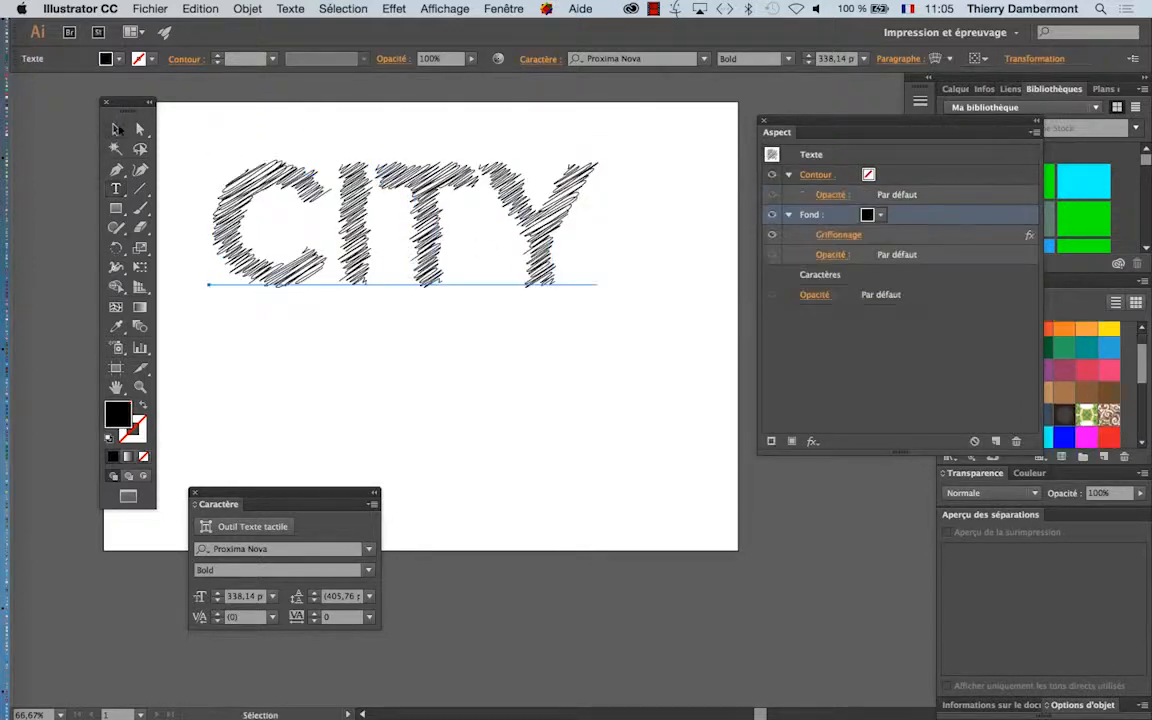
{"action": "left_click", "coordinate": [472, 428]}
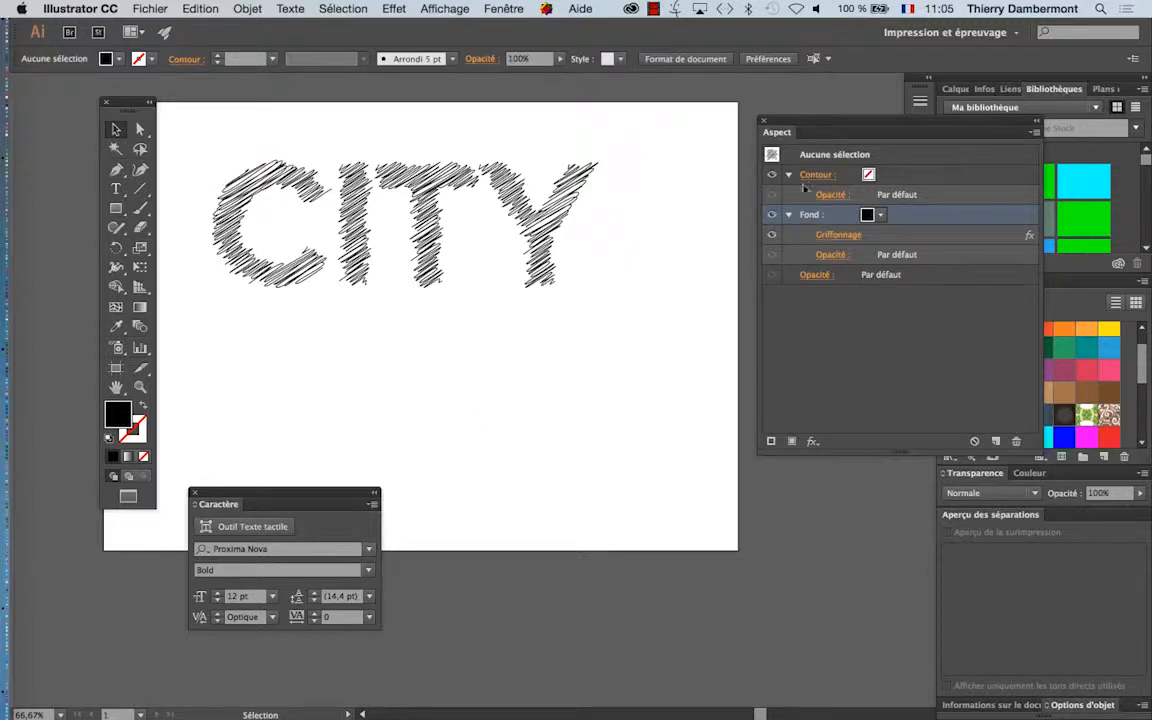
{"action": "left_click_drag", "start_coordinate": [822, 120], "coordinate": [677, 97]}
{"action": "left_click", "coordinate": [532, 283]}
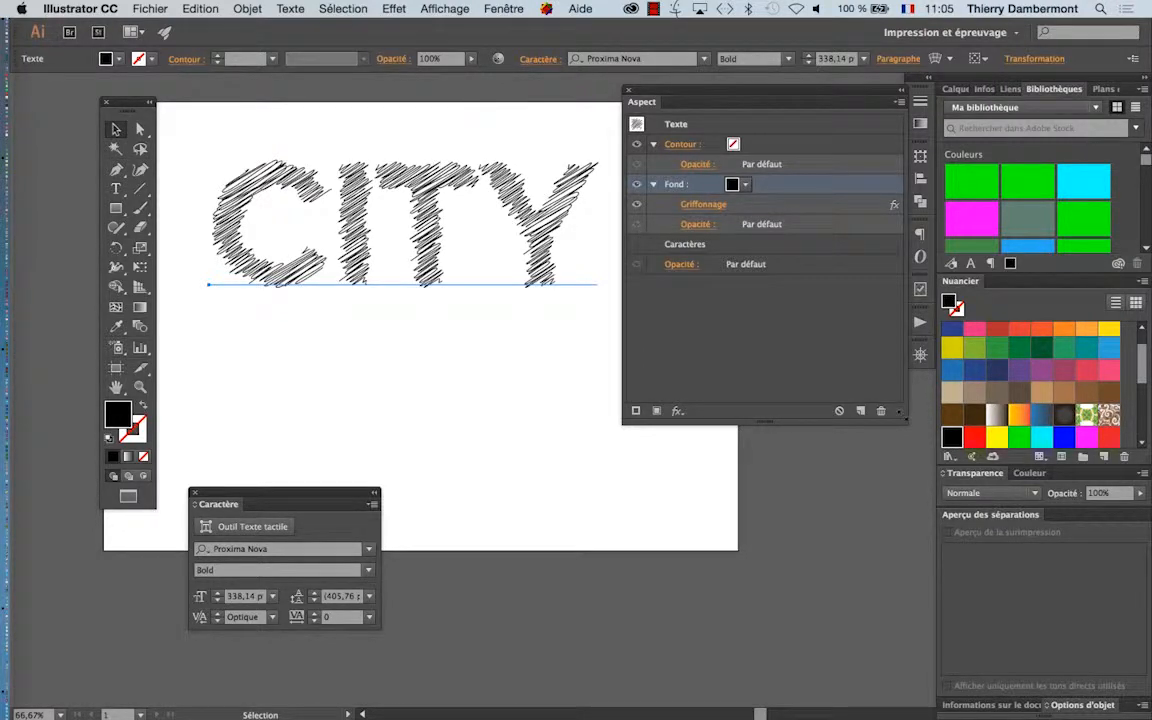
{"action": "left_click_drag", "start_coordinate": [906, 423], "coordinate": [853, 436]}
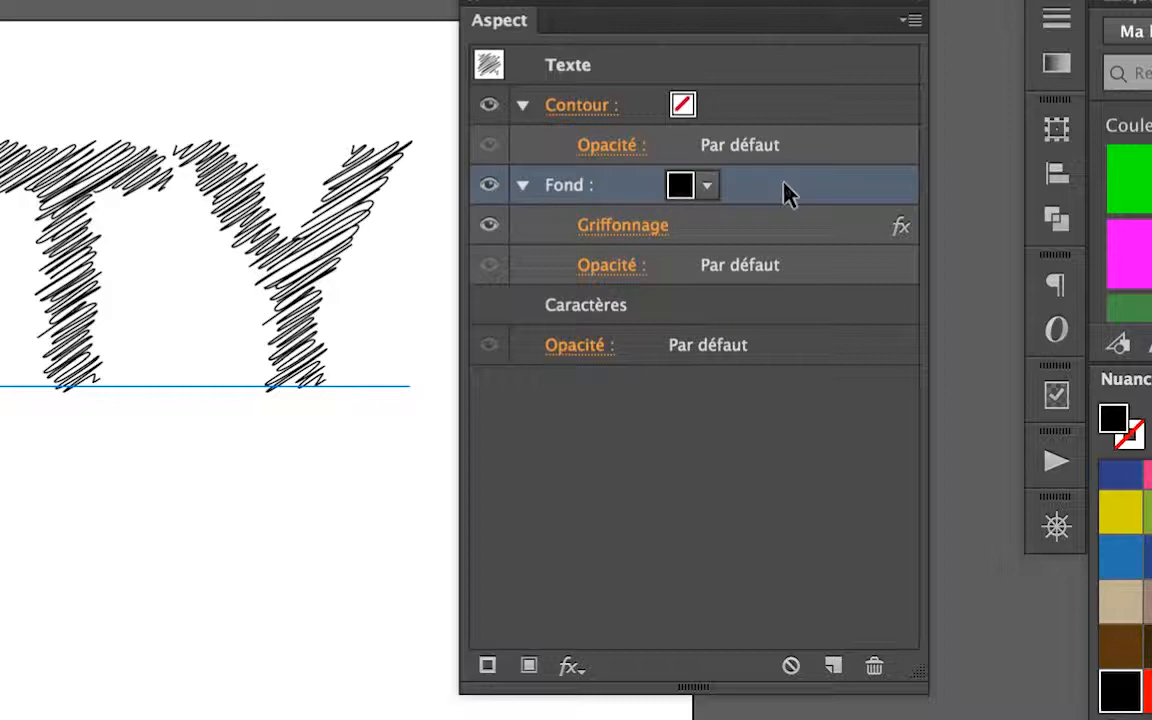
Duplicate the scribbled black fill of the CITY text and color the lower copy red
{"action": "left_click_drag", "start_coordinate": [785, 193], "coordinate": [836, 665]}
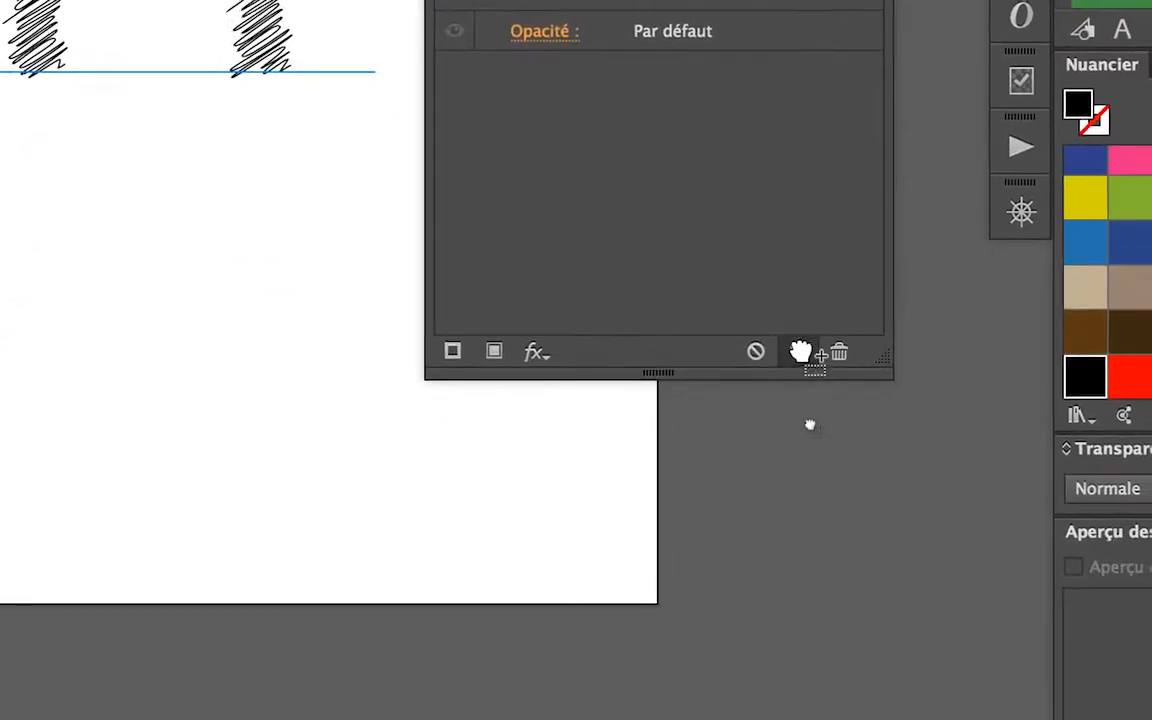
{"action": "left_click_drag", "start_coordinate": [800, 352], "coordinate": [802, 356]}
{"action": "left_click", "coordinate": [758, 226]}
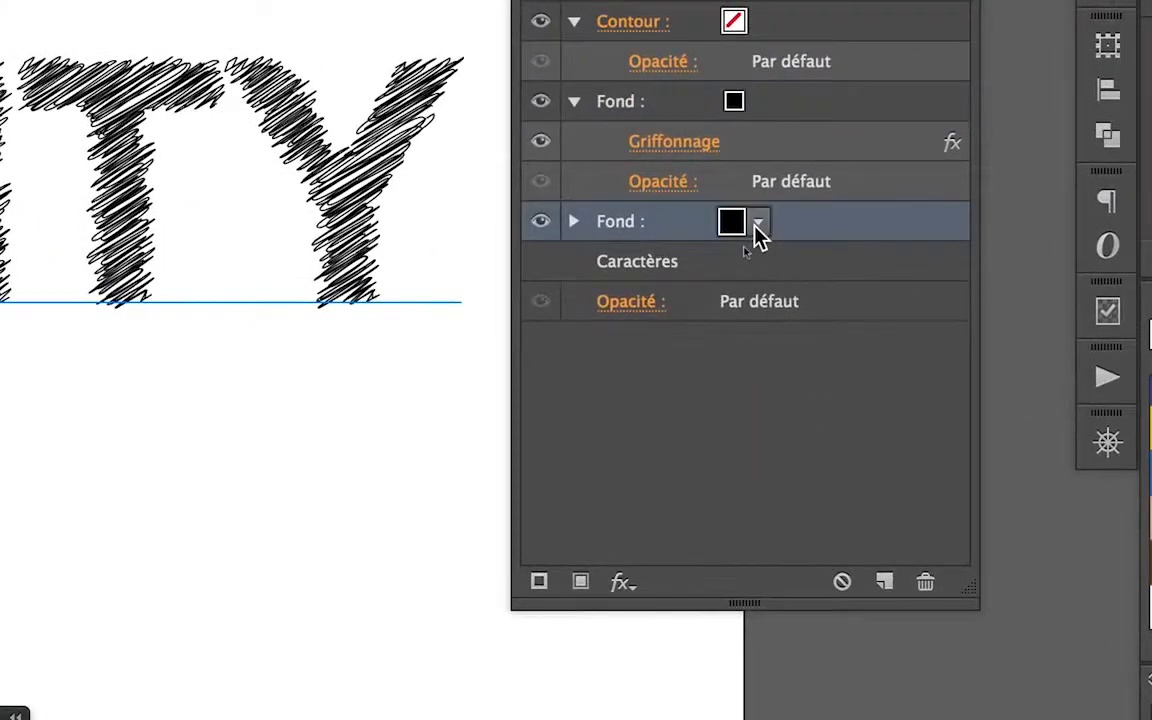
{"action": "left_click", "coordinate": [756, 224]}
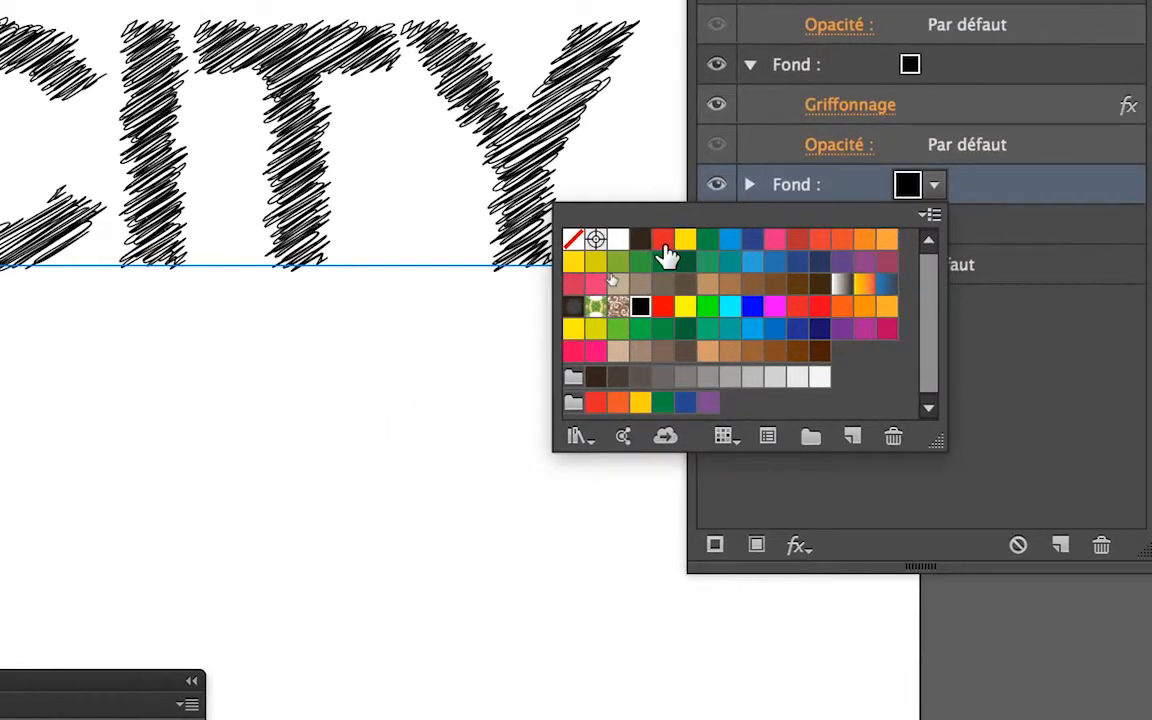
{"action": "left_click", "coordinate": [602, 222]}
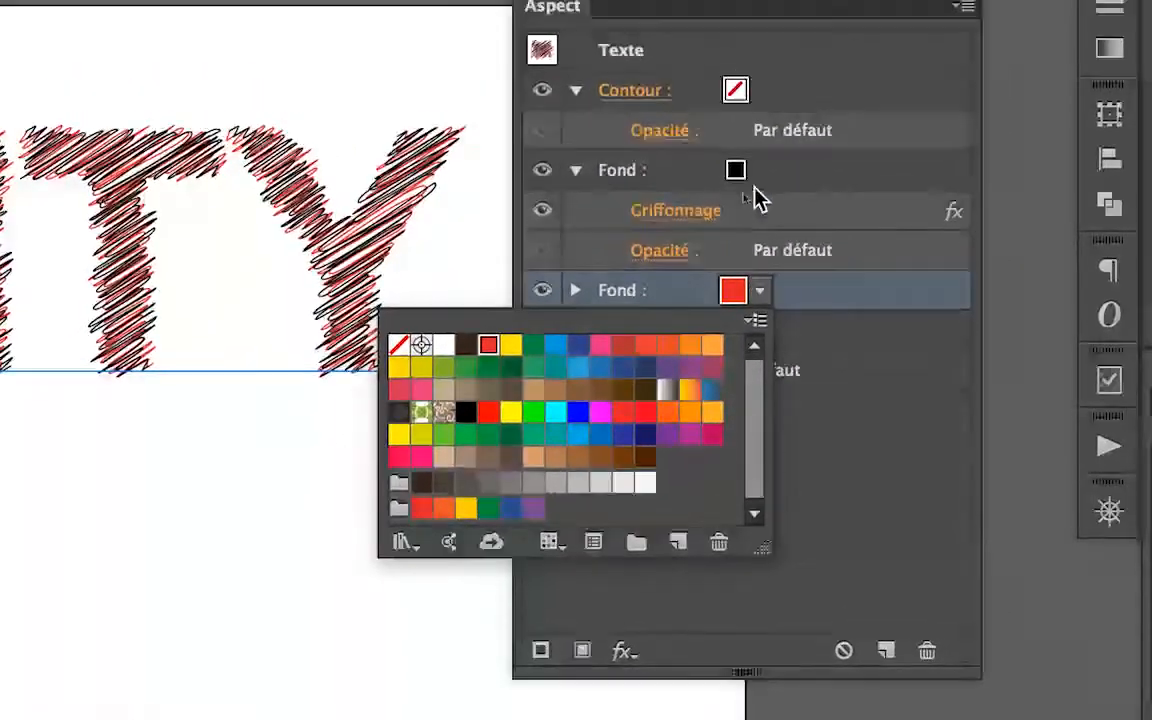
{"action": "left_click", "coordinate": [911, 88]}
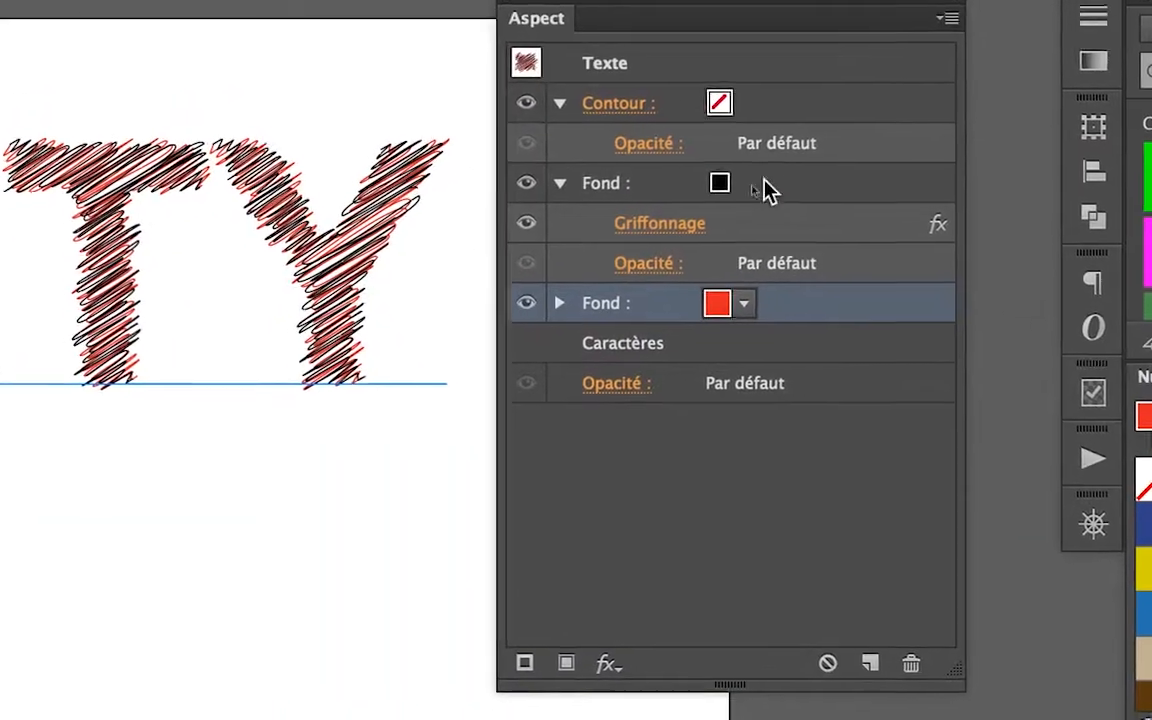
Color the upper scribbled fill of the text dark blue
{"action": "left_click", "coordinate": [735, 184]}
{"action": "left_click", "coordinate": [757, 184]}
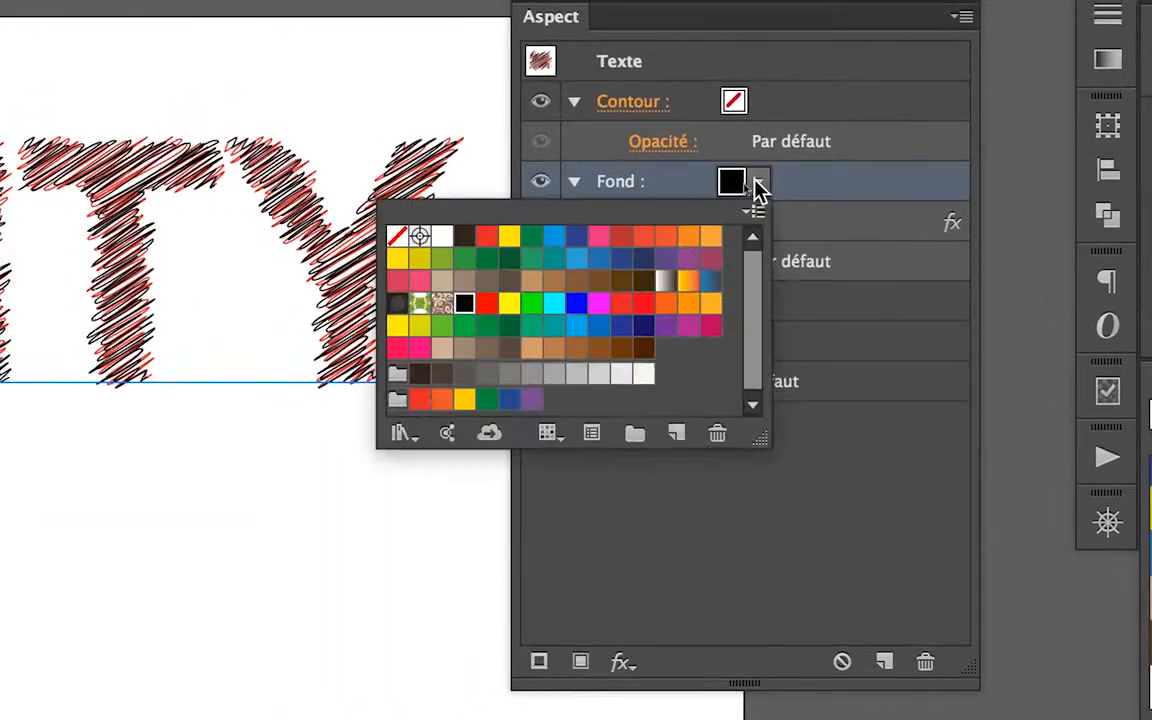
{"action": "left_click", "coordinate": [692, 201]}
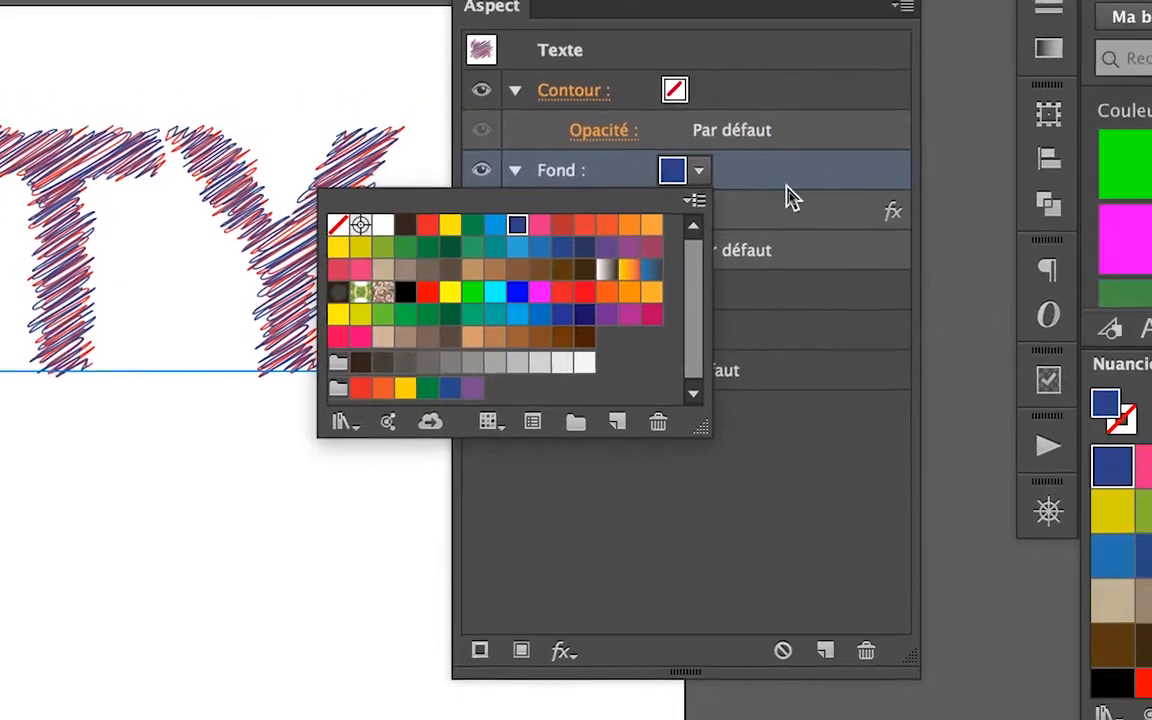
{"action": "left_click", "coordinate": [956, 172]}
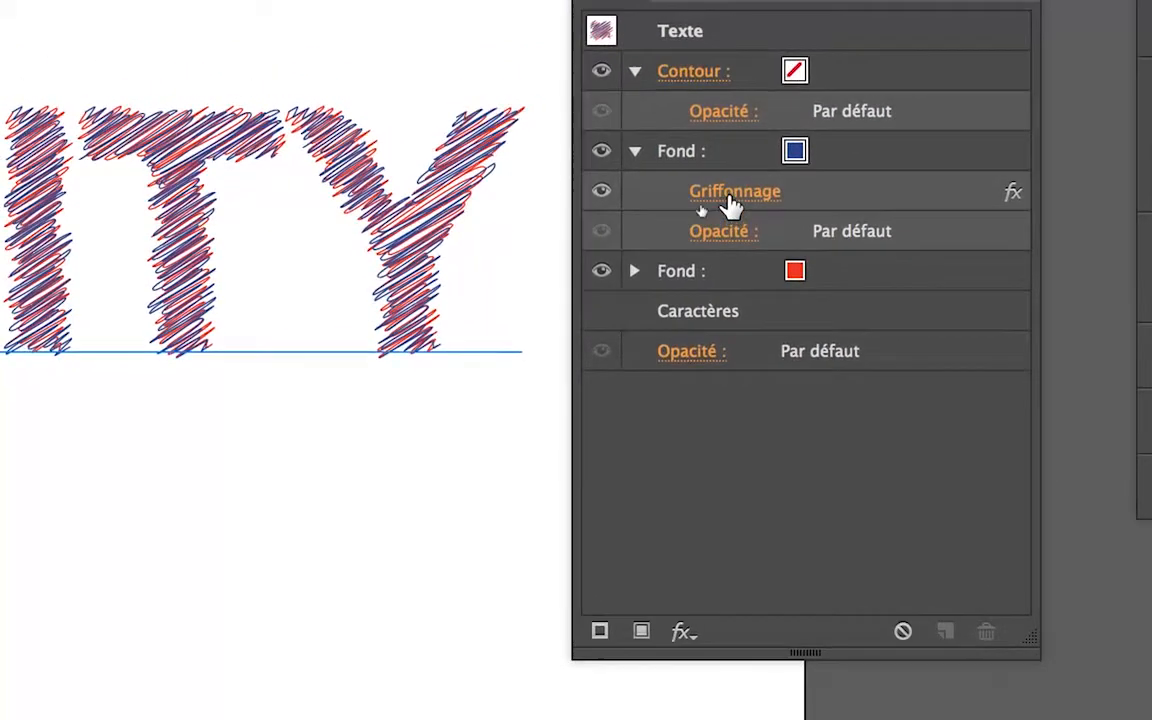
Expand the red fill's attributes and review the Griffonnage options of the blue fill
{"action": "left_click", "coordinate": [634, 271]}
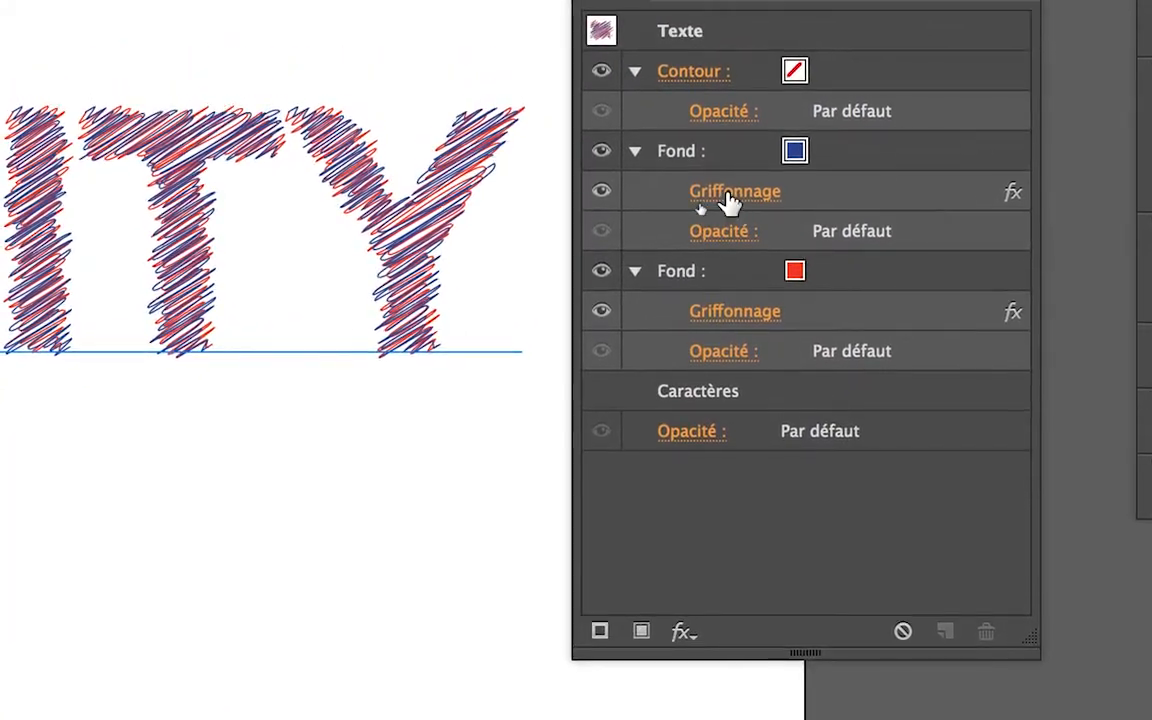
{"action": "left_click", "coordinate": [763, 140]}
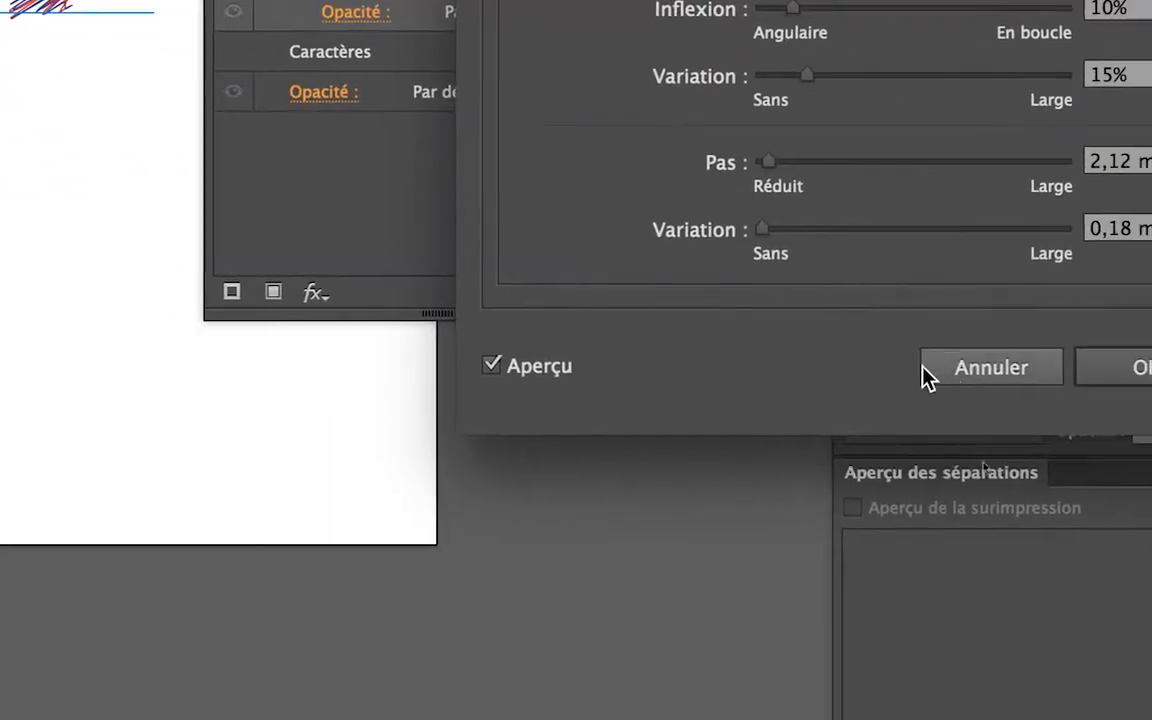
{"action": "left_click", "coordinate": [1094, 705]}
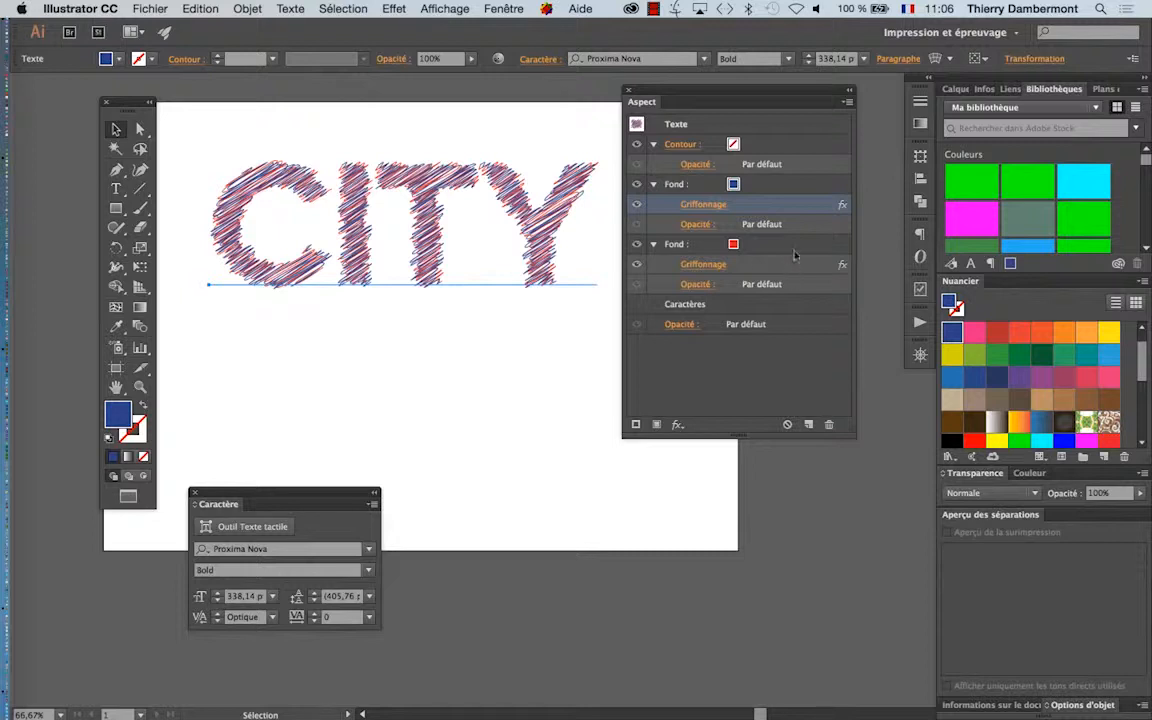
Duplicate the red scribbled fill and color the copy between the blue and red fills green, R=57 V=181 B=74
{"action": "left_click", "coordinate": [796, 253]}
{"action": "left_click", "coordinate": [806, 424]}
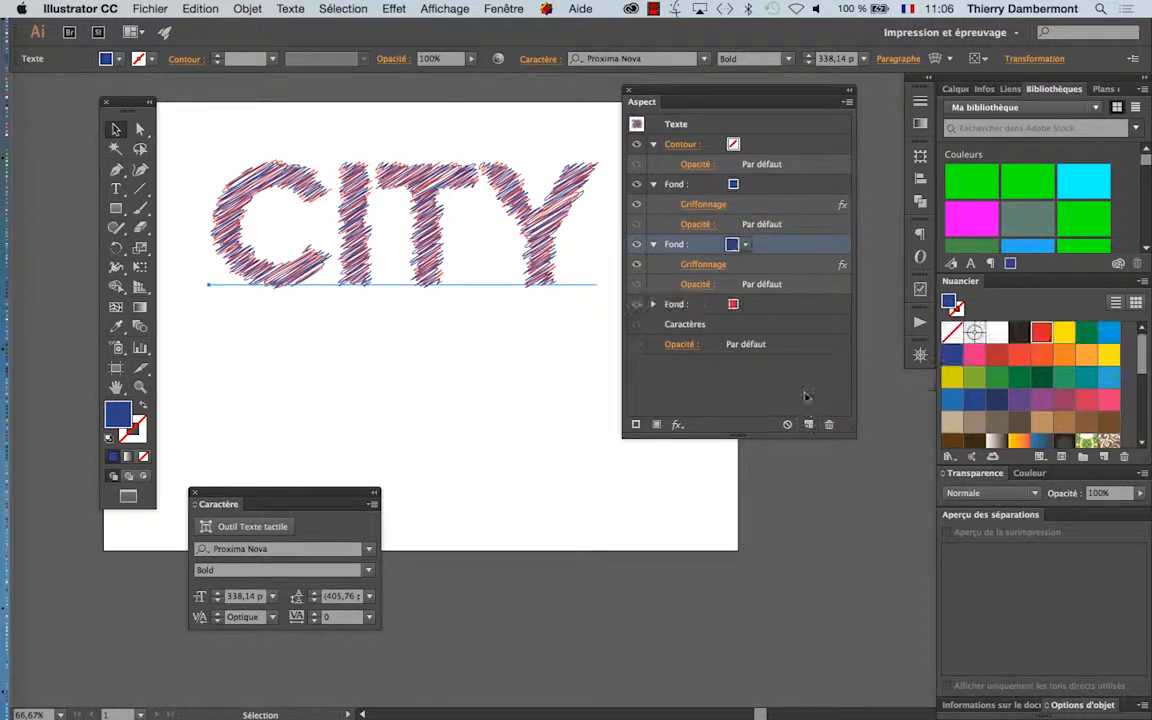
{"action": "left_click", "coordinate": [746, 246]}
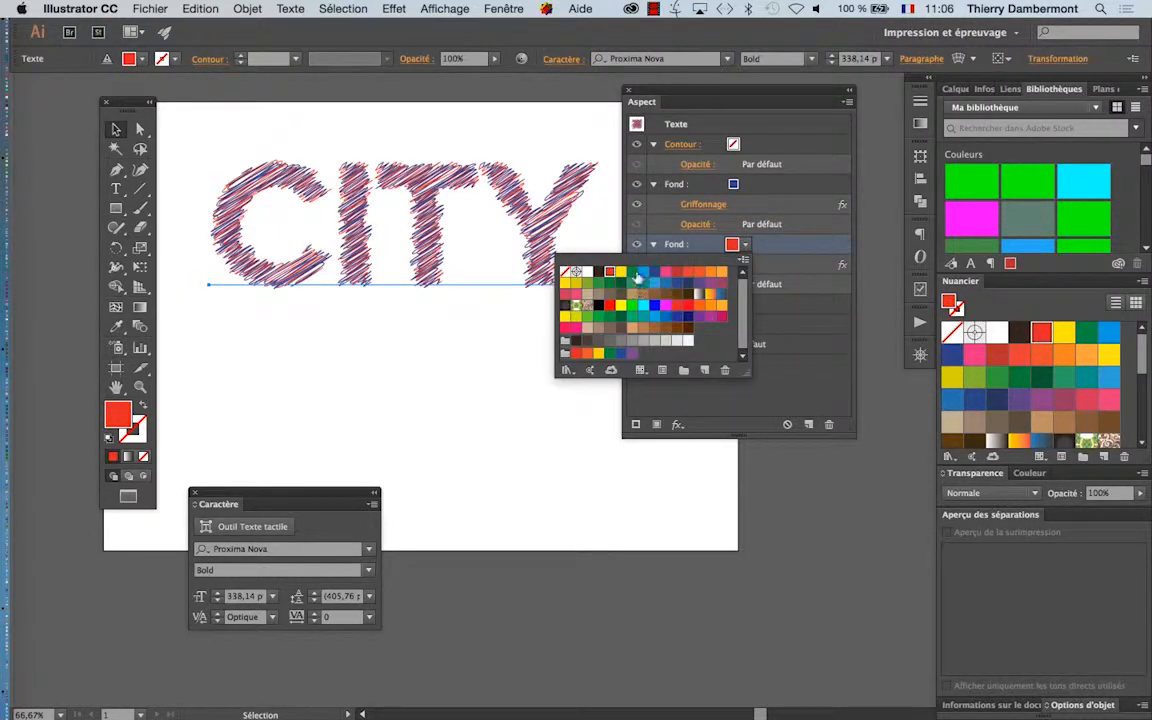
{"action": "left_click", "coordinate": [633, 273]}
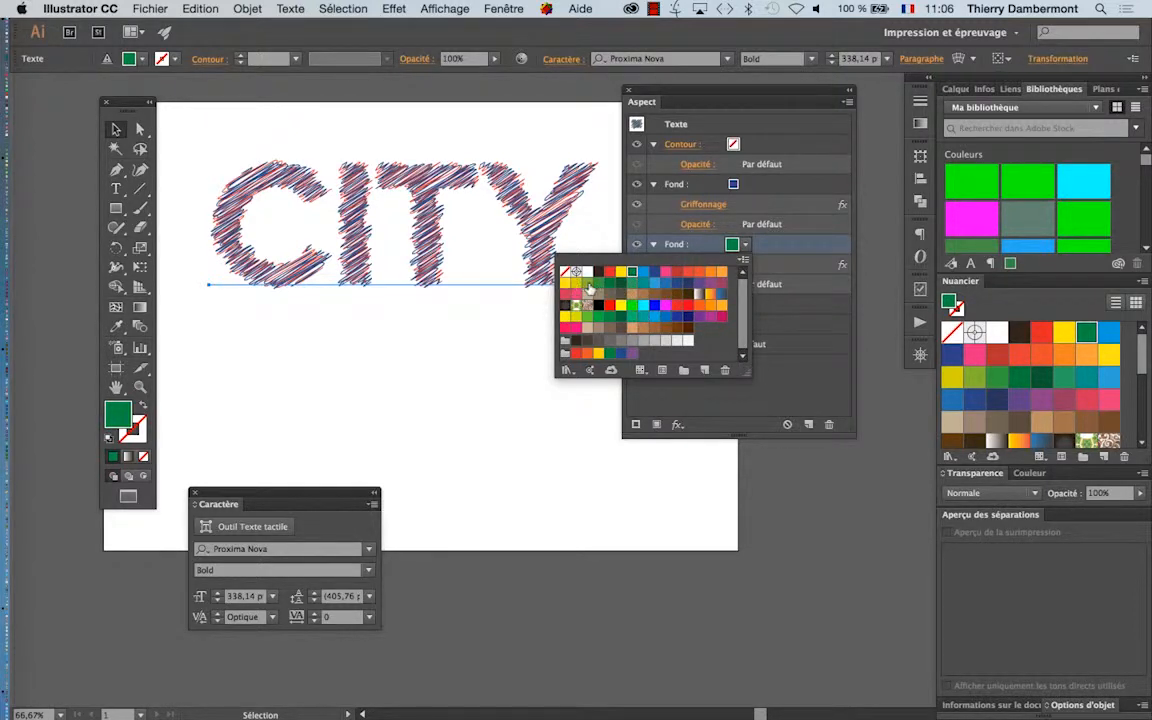
{"action": "left_click", "coordinate": [588, 284]}
{"action": "left_click", "coordinate": [588, 317]}
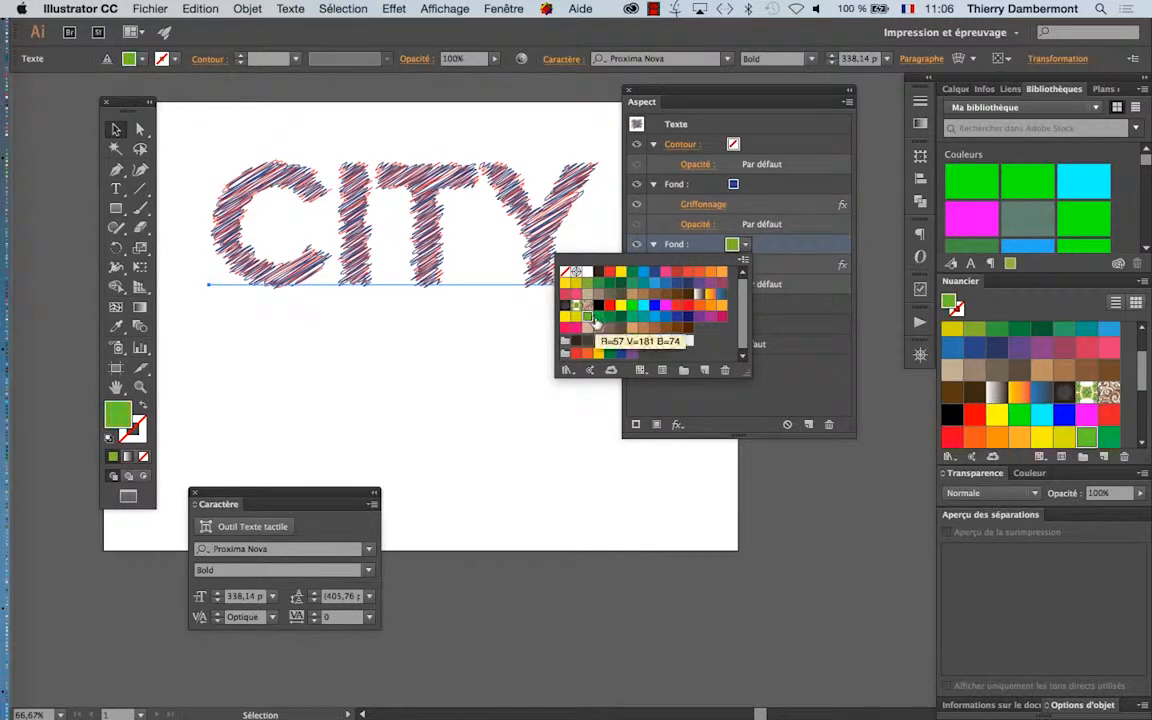
{"action": "key", "text": "Escape"}
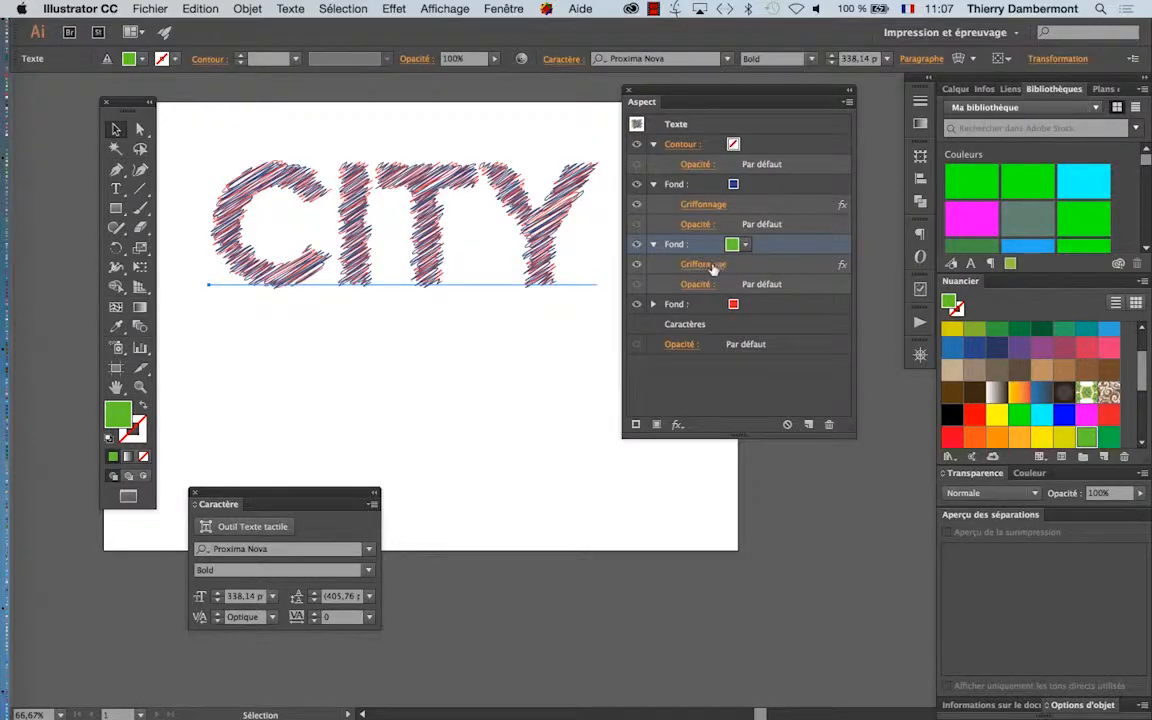
Set the green fill's Griffonnage effect to an Inflexion of 21% and an Epaisseur of 1,41 mm
{"action": "left_click", "coordinate": [705, 265]}
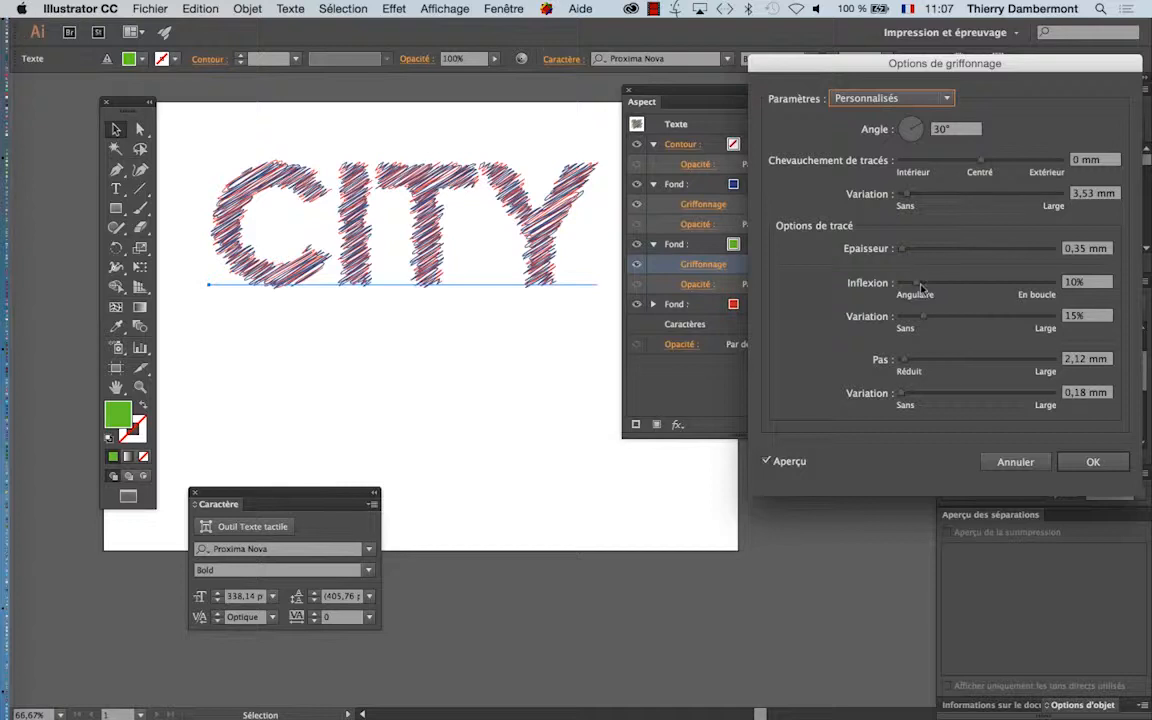
{"action": "mouse_move", "coordinate": [922, 287]}
{"action": "left_mouse_down"}
{"action": "mouse_move", "coordinate": [932, 282]}
{"action": "mouse_move", "coordinate": [910, 252]}
{"action": "left_mouse_up"}
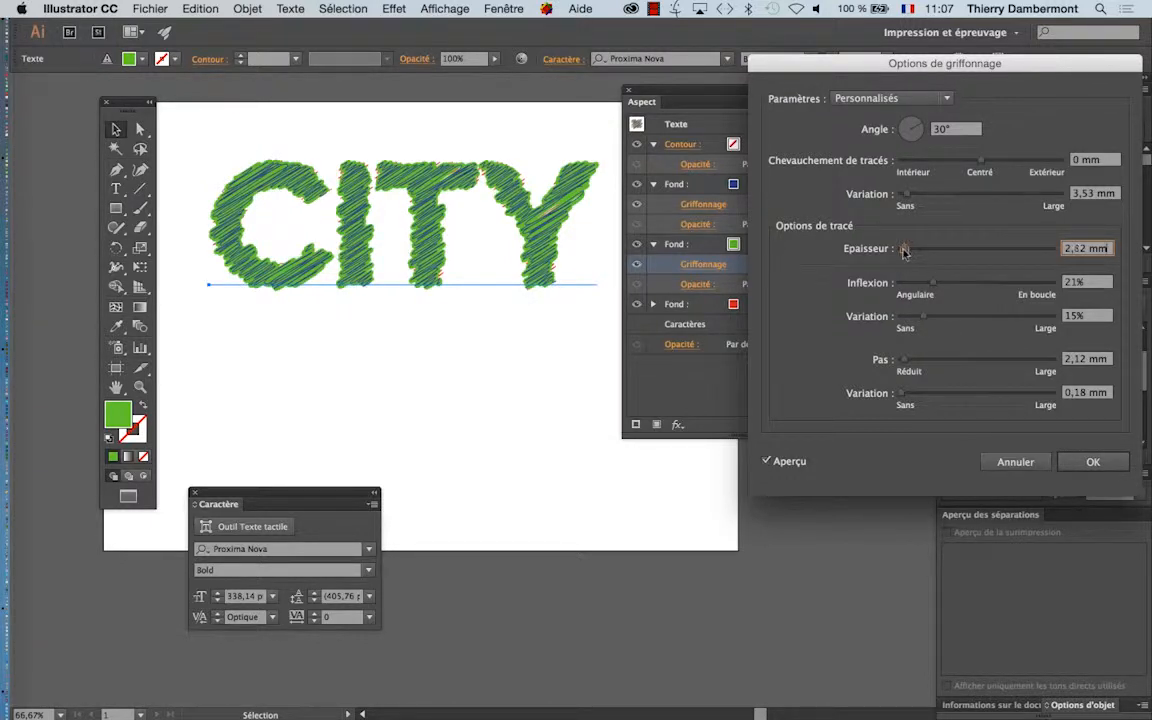
{"action": "left_click_drag", "start_coordinate": [897, 253], "coordinate": [902, 253]}
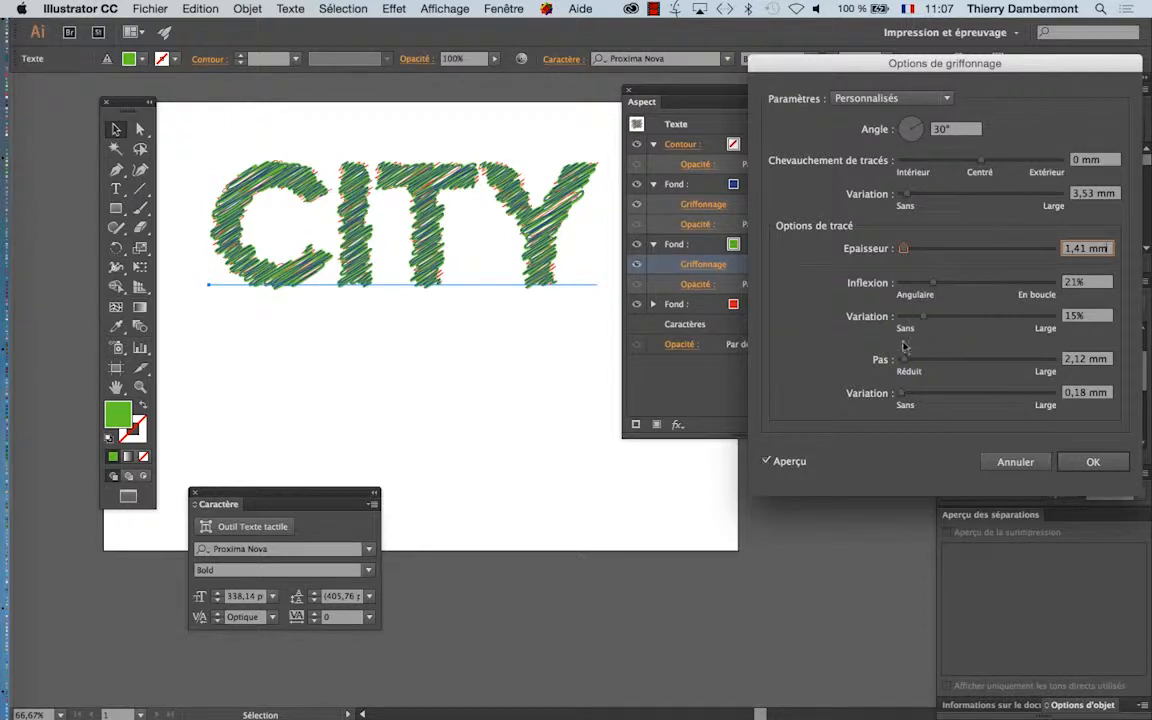
{"action": "left_click", "coordinate": [1094, 462]}
Move the Aspect, tools and Caractère panels away from the CITY text to clear the artboard
{"action": "left_click_drag", "start_coordinate": [660, 95], "coordinate": [788, 106]}
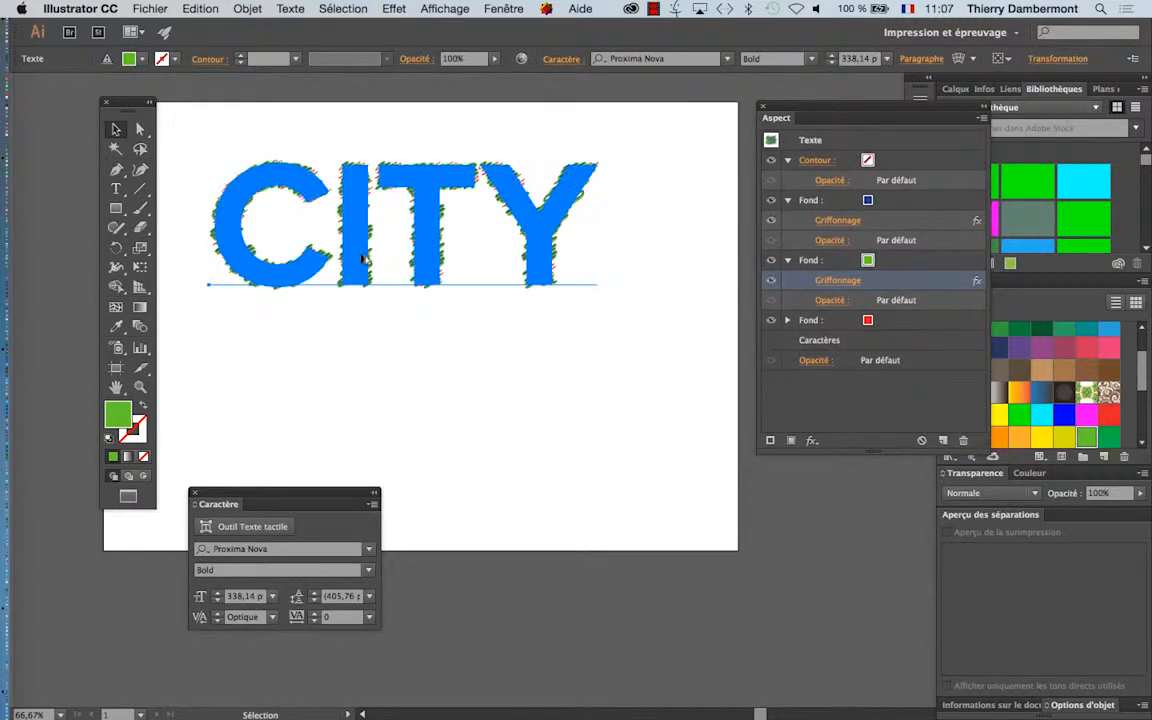
{"action": "key", "text": "super+1"}
{"action": "left_click_drag", "start_coordinate": [116, 100], "coordinate": [39, 96]}
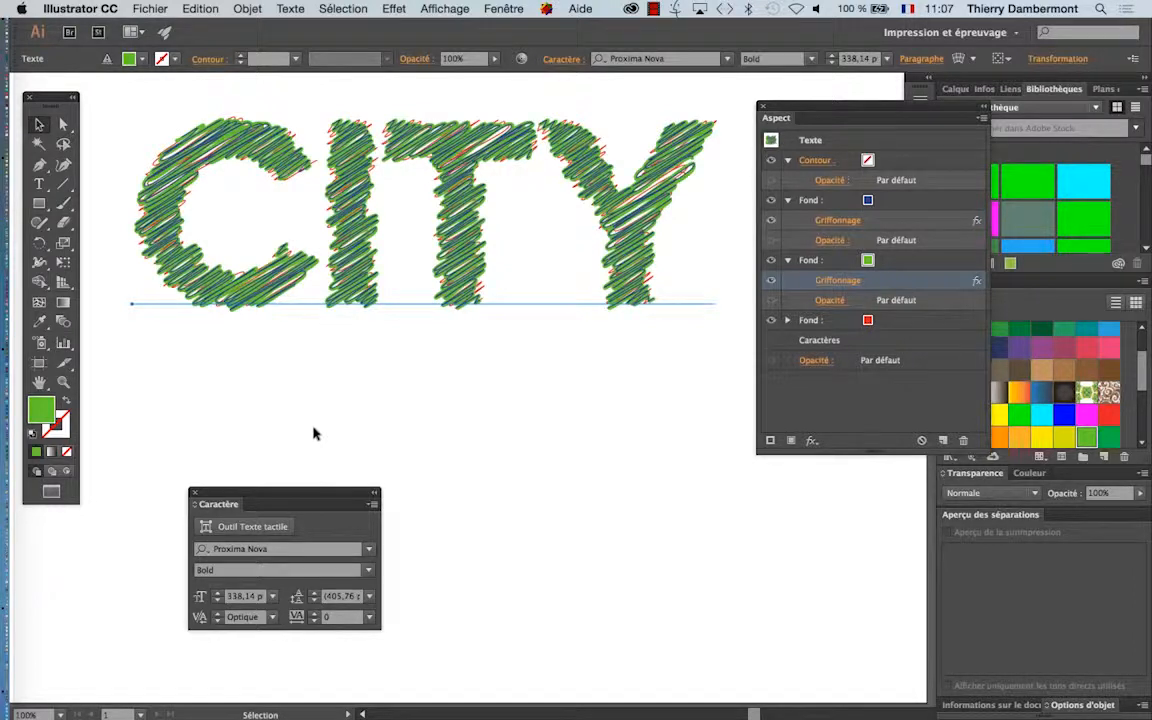
{"action": "key", "text": "super+minus"}
{"action": "left_click_drag", "start_coordinate": [294, 493], "coordinate": [206, 540]}
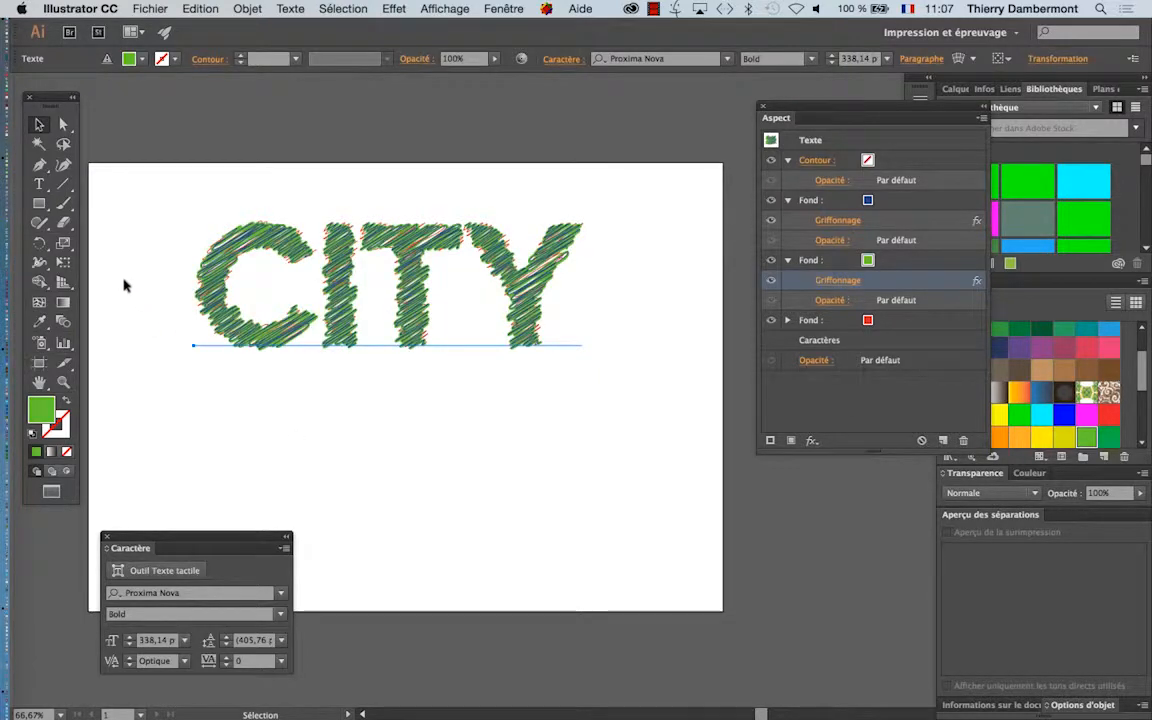
Draw a tall green rectangle below the CITY text and a small brown square inside its upper left corner
{"action": "left_click", "coordinate": [40, 205]}
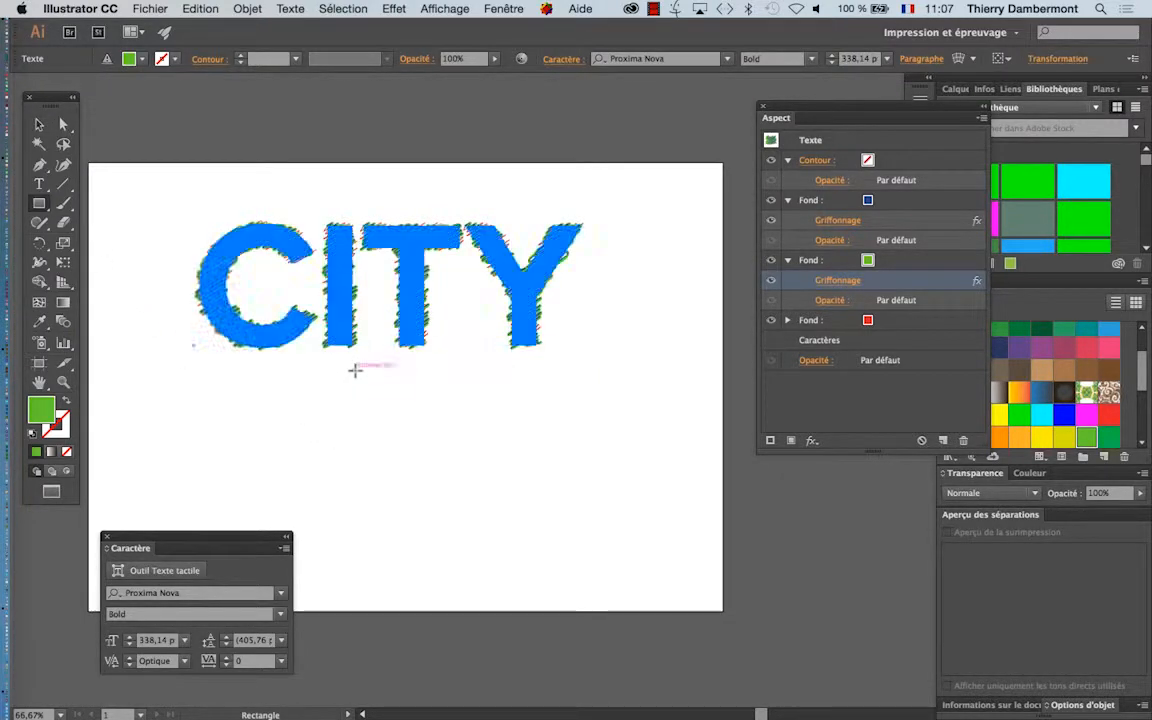
{"action": "left_click_drag", "start_coordinate": [355, 370], "coordinate": [460, 565]}
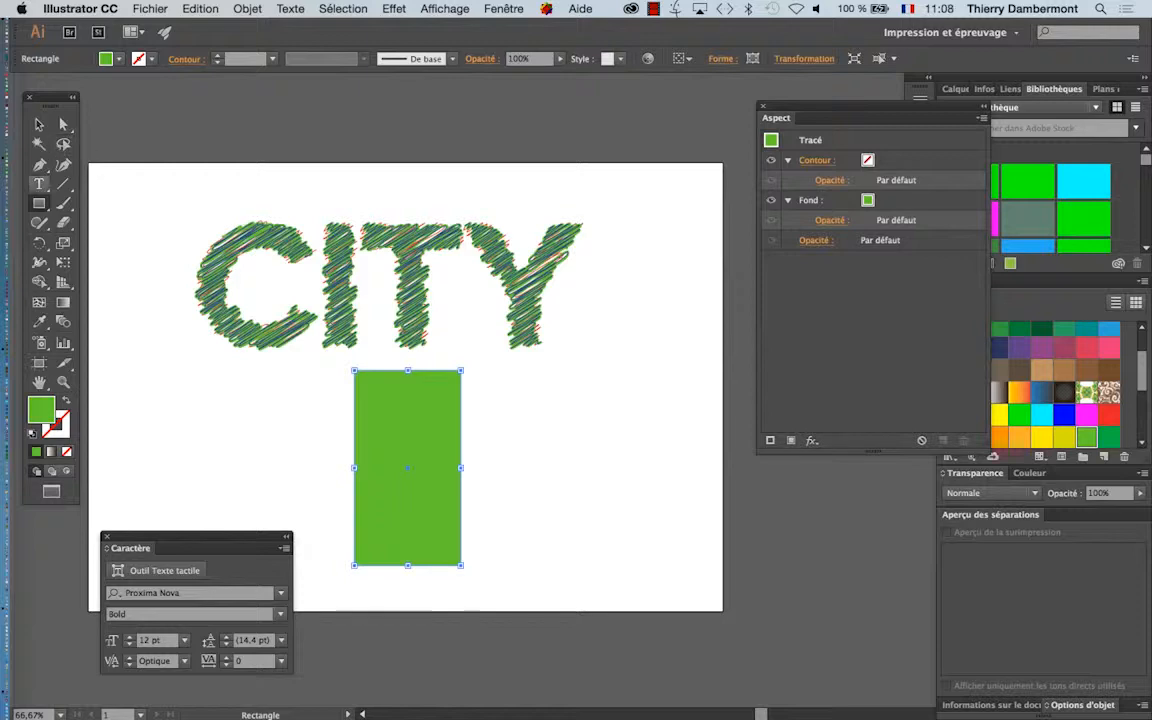
{"action": "left_click_drag", "start_coordinate": [373, 386], "coordinate": [346, 403]}
{"action": "left_click", "coordinate": [398, 416], "text": "super"}
{"action": "left_click", "coordinate": [398, 416], "text": "super"}
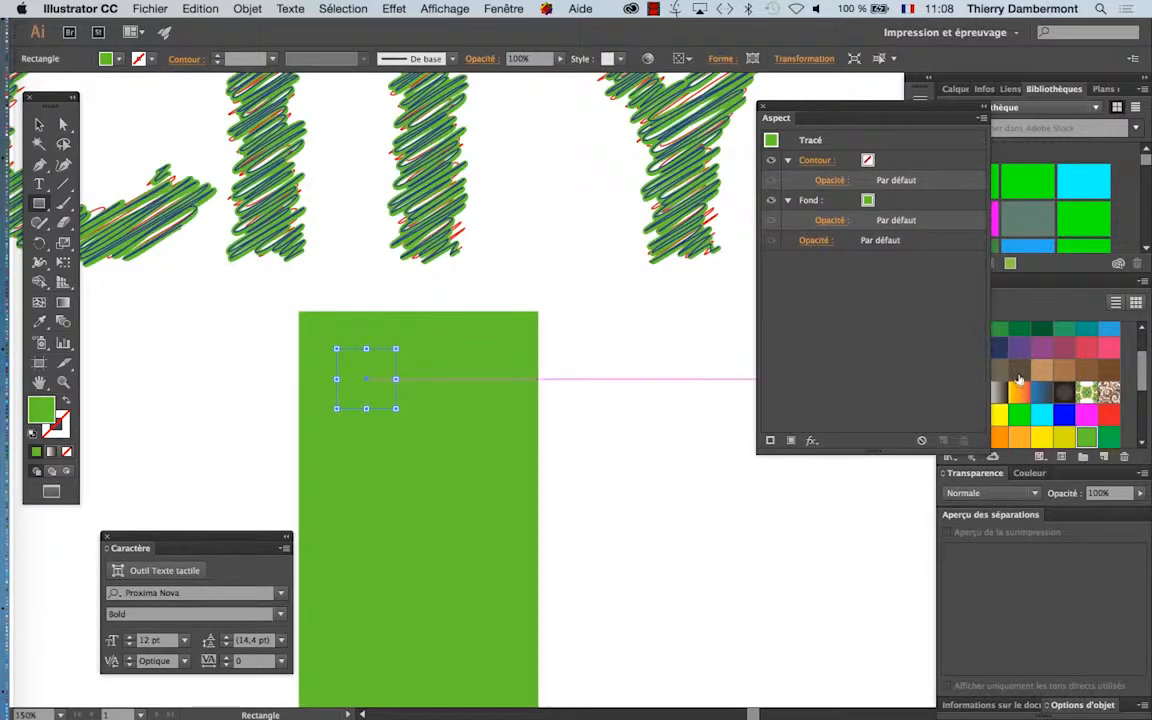
{"action": "left_click", "coordinate": [1019, 373]}
{"action": "key", "text": "v"}
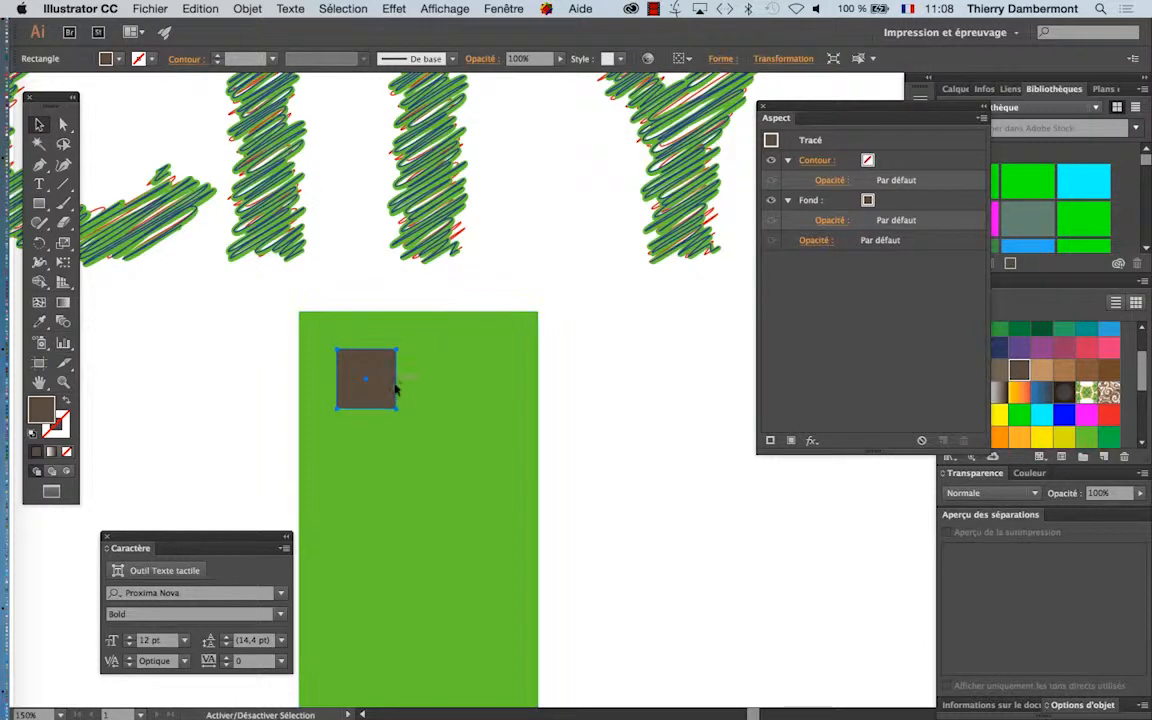
Duplicate the brown square horizontally to the other side of the green rectangle
{"action": "left_click", "coordinate": [404, 404]}
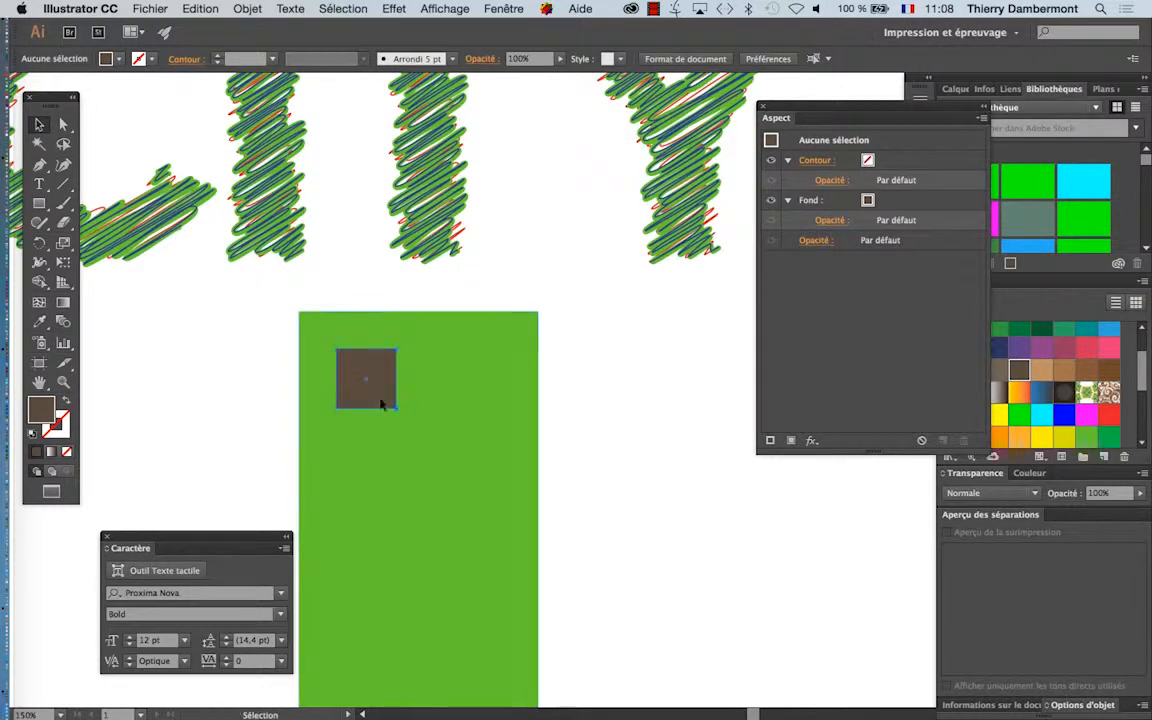
{"action": "left_click", "coordinate": [383, 401]}
{"action": "left_click_drag", "start_coordinate": [363, 403], "coordinate": [463, 400]}
Copy both brown squares downward and repeat the copy twice to form four rows of windows
{"action": "left_click", "coordinate": [388, 403], "text": "shift"}
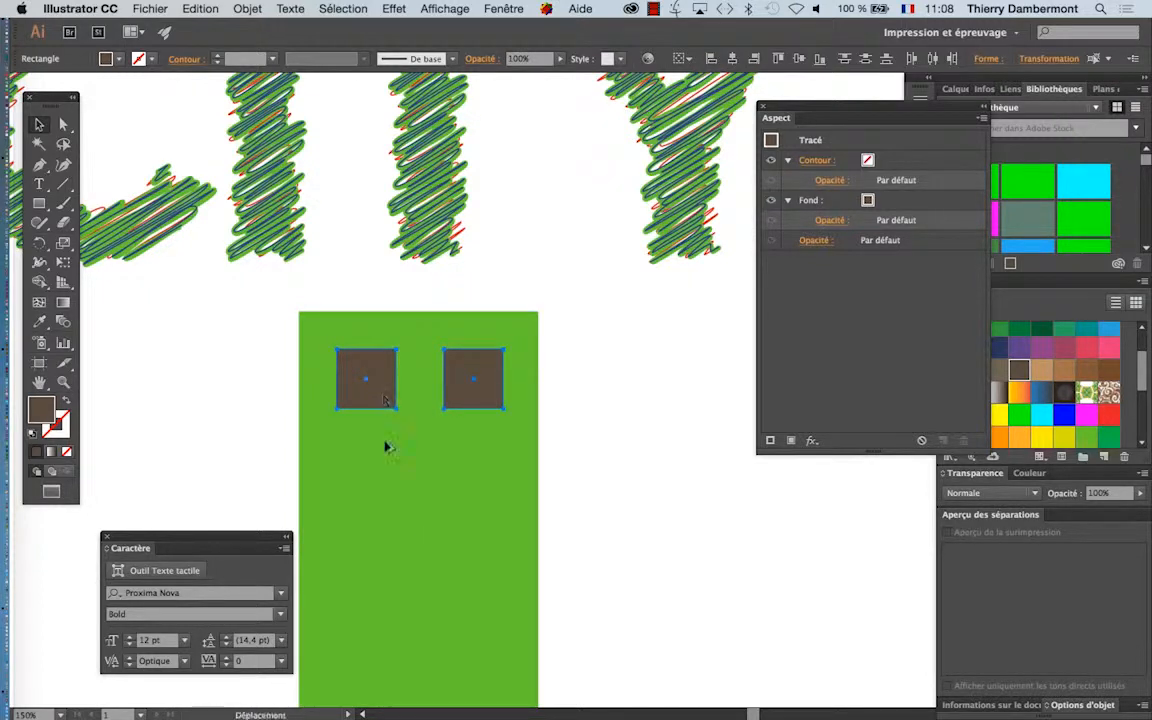
{"action": "left_click_drag", "start_coordinate": [388, 447], "coordinate": [383, 487]}
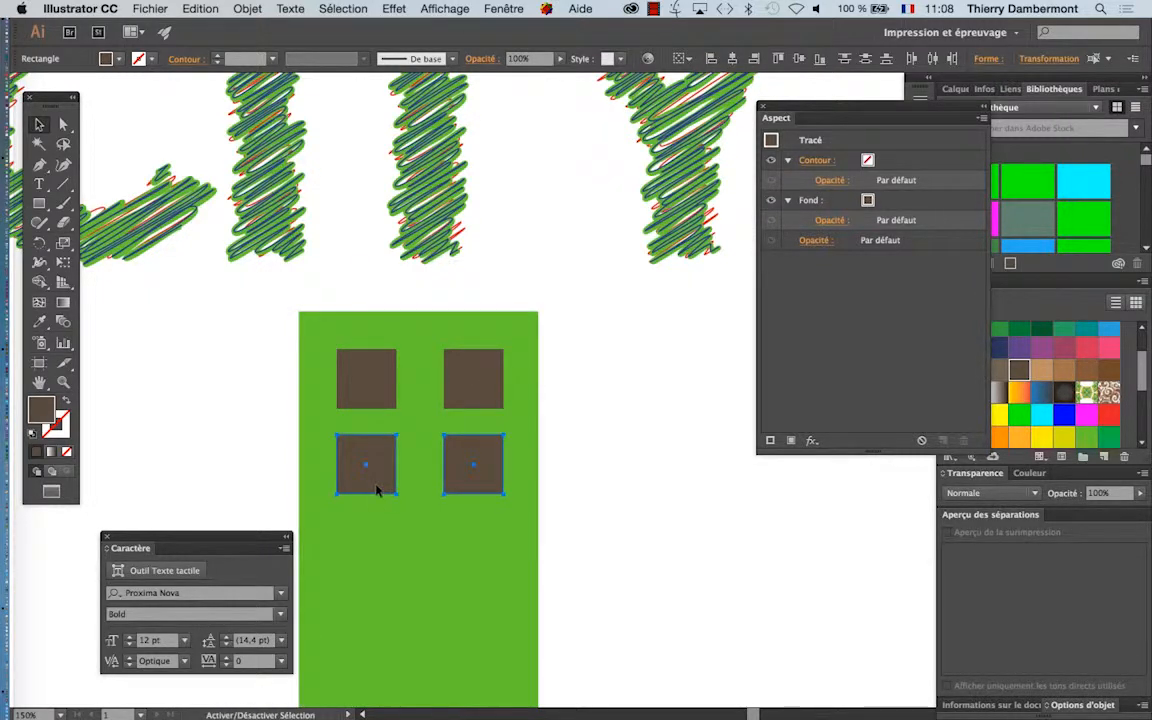
{"action": "key", "text": "super+d"}
{"action": "key", "text": "super+d"}
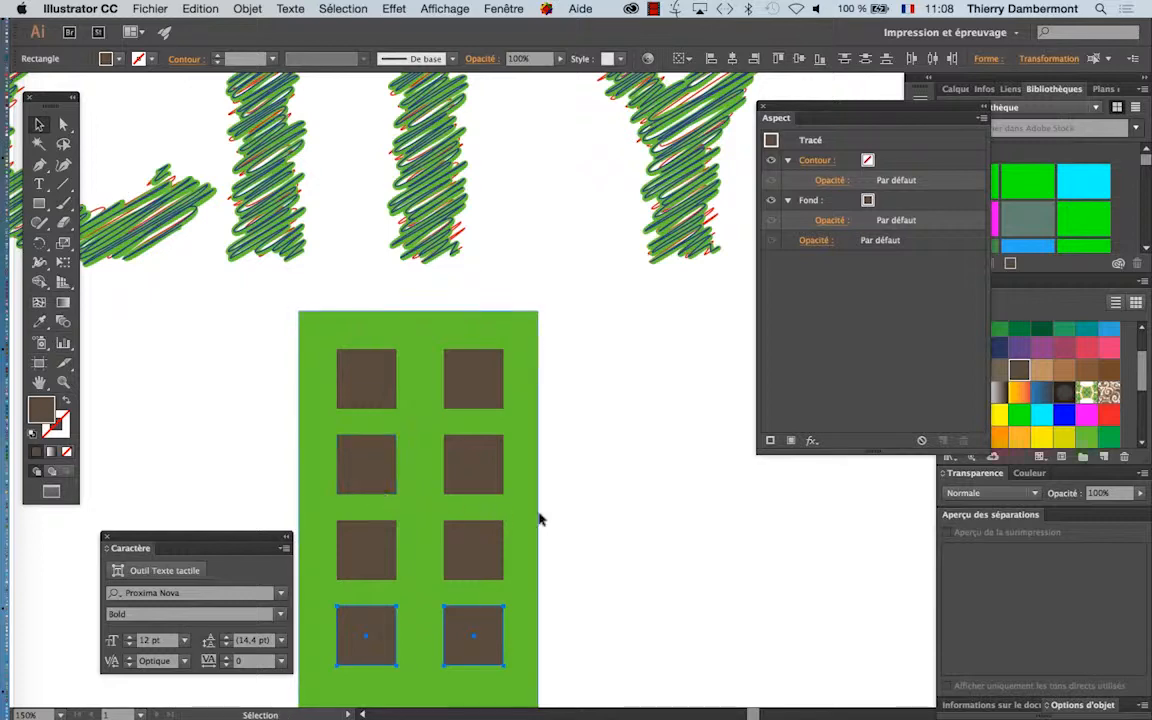
{"action": "scroll", "coordinate": [548, 524], "scroll_direction": "down", "scroll_amount": 1}
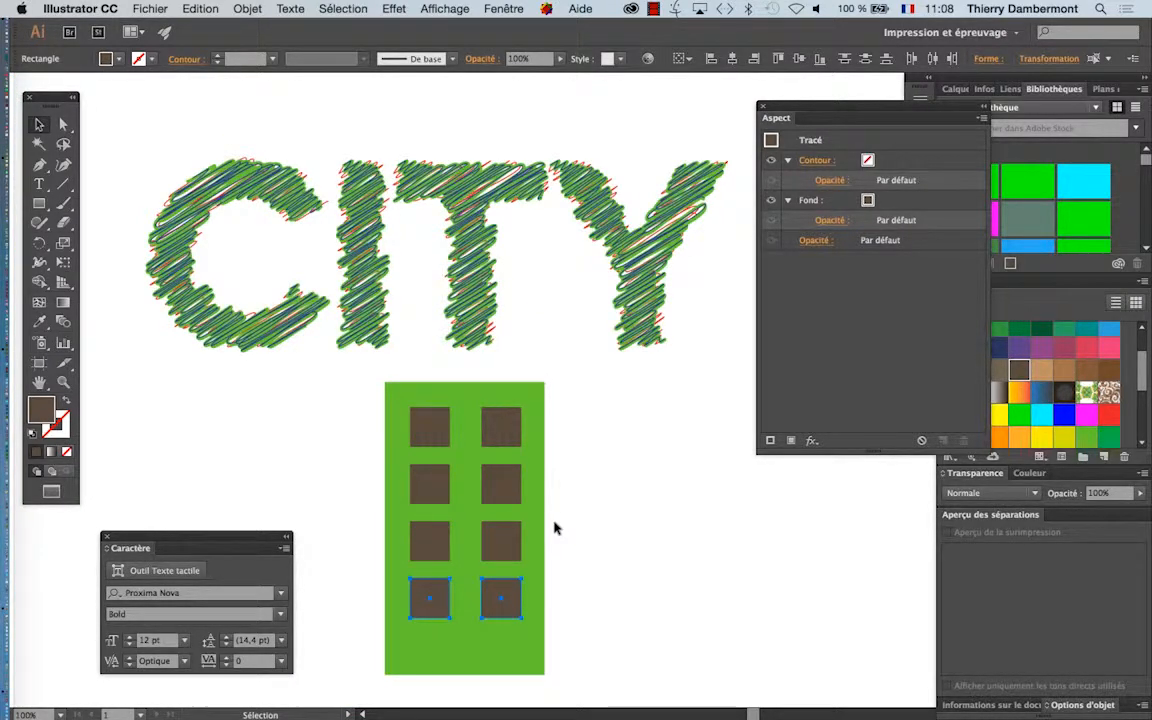
Delete the green building together with all of its brown windows, keeping the CITY text
{"action": "left_click_drag", "start_coordinate": [360, 378], "coordinate": [468, 505]}
{"action": "key", "text": "super+z"}
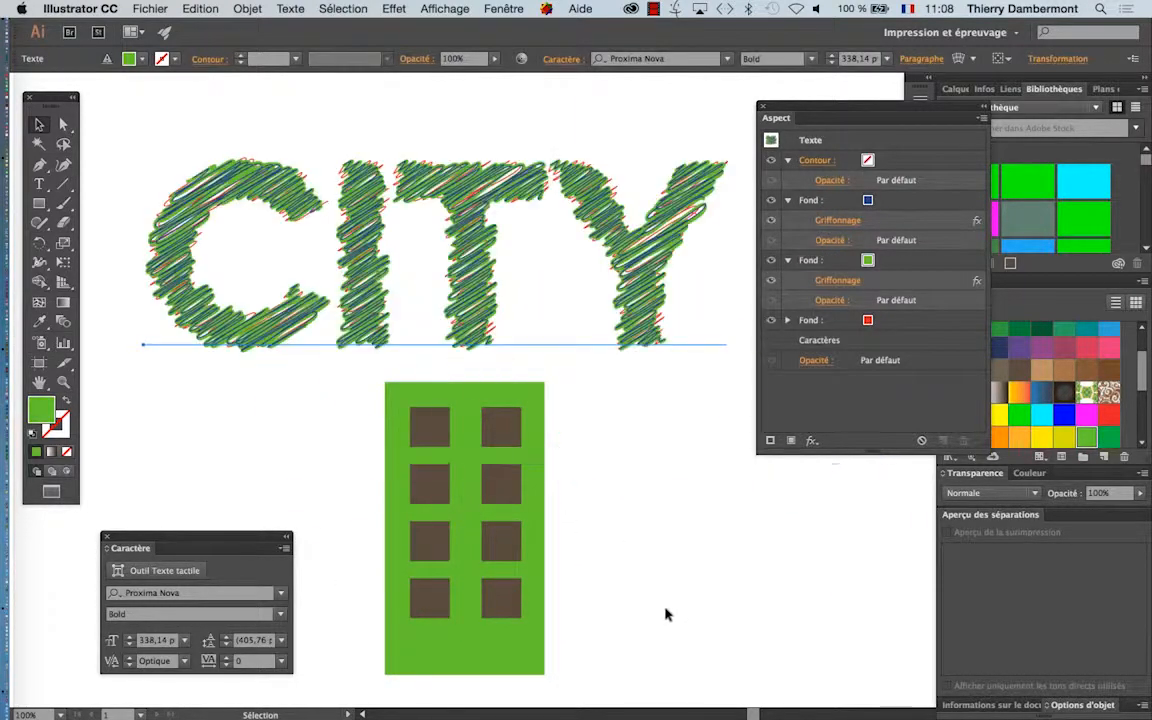
{"action": "left_click", "coordinate": [688, 665]}
{"action": "left_click", "coordinate": [388, 460]}
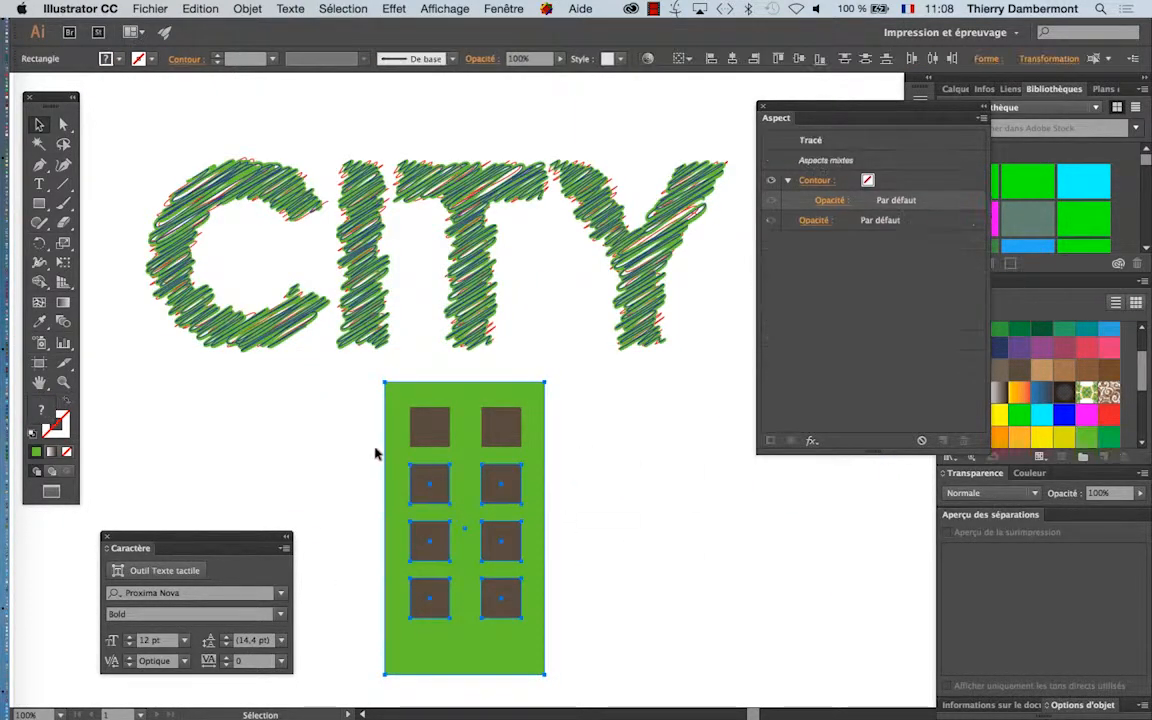
{"action": "key", "text": "Delete"}
{"action": "left_click_drag", "start_coordinate": [383, 427], "coordinate": [586, 550]}
{"action": "key", "text": "Delete"}
Draw a tall brown rectangle below the CITY text and a small window inside its upper left corner, filled with C=10 M=100 J=50 N=0
{"action": "key", "text": "m"}
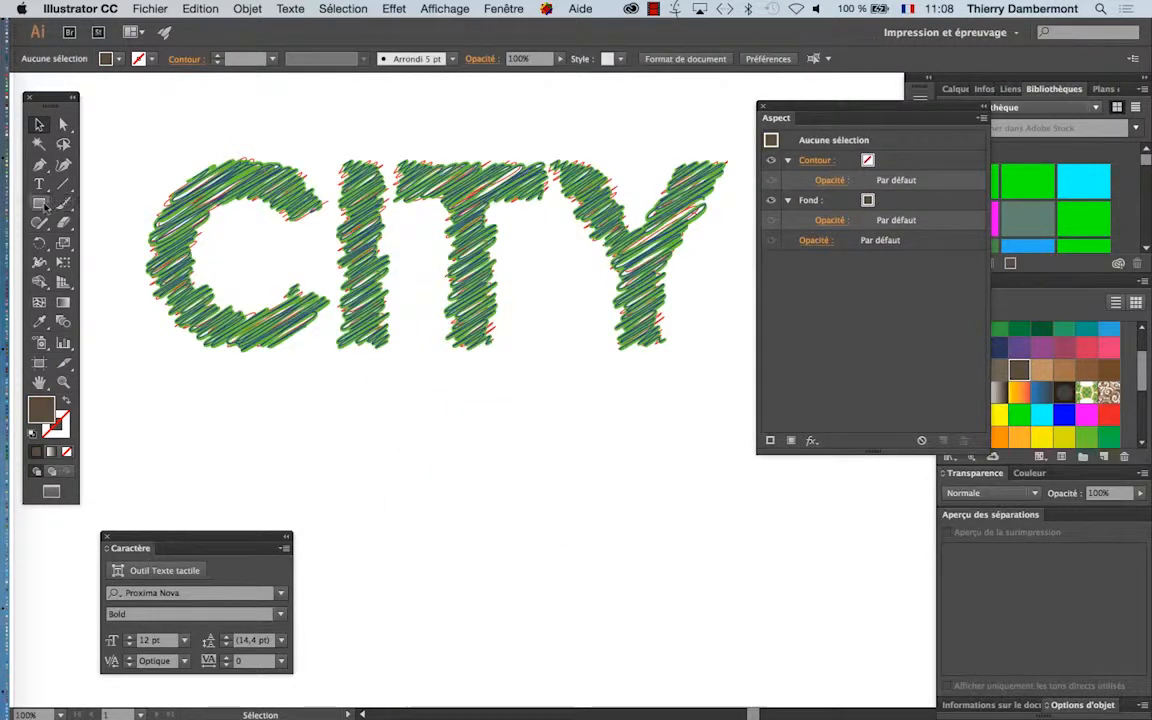
{"action": "mouse_move", "coordinate": [365, 392]}
{"action": "left_mouse_down"}
{"action": "mouse_move", "coordinate": [521, 646]}
{"action": "mouse_move", "coordinate": [498, 665]}
{"action": "left_mouse_up"}
{"action": "scroll", "coordinate": [400, 441], "scroll_direction": "up", "scroll_amount": 1}
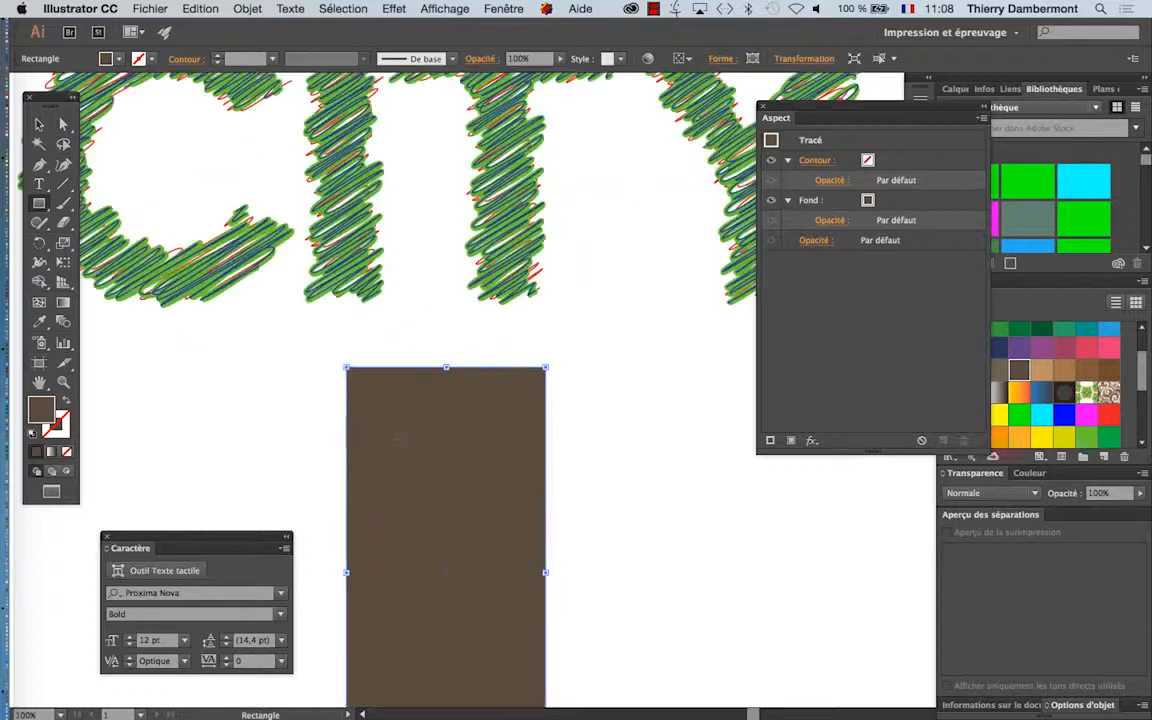
{"action": "left_click_drag", "start_coordinate": [369, 398], "coordinate": [397, 434]}
{"action": "left_click", "coordinate": [1086, 347]}
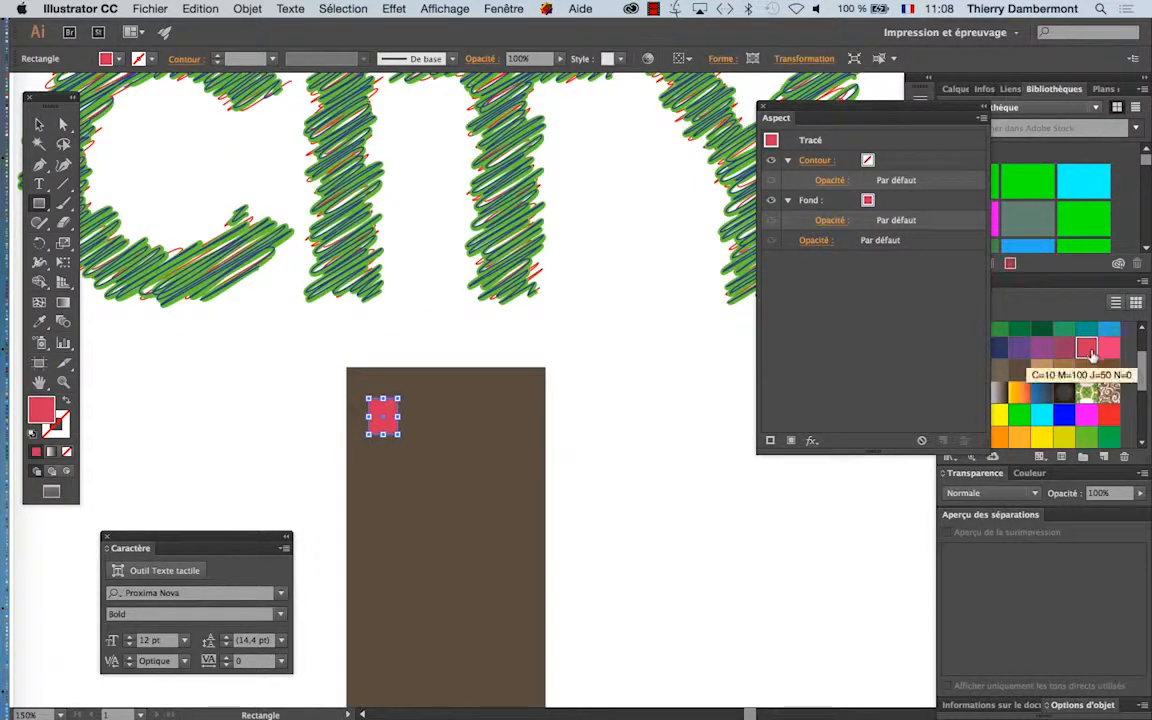
Duplicate the red window horizontally and repeat the copy twice to form a row of four windows
{"action": "left_click", "coordinate": [39, 124]}
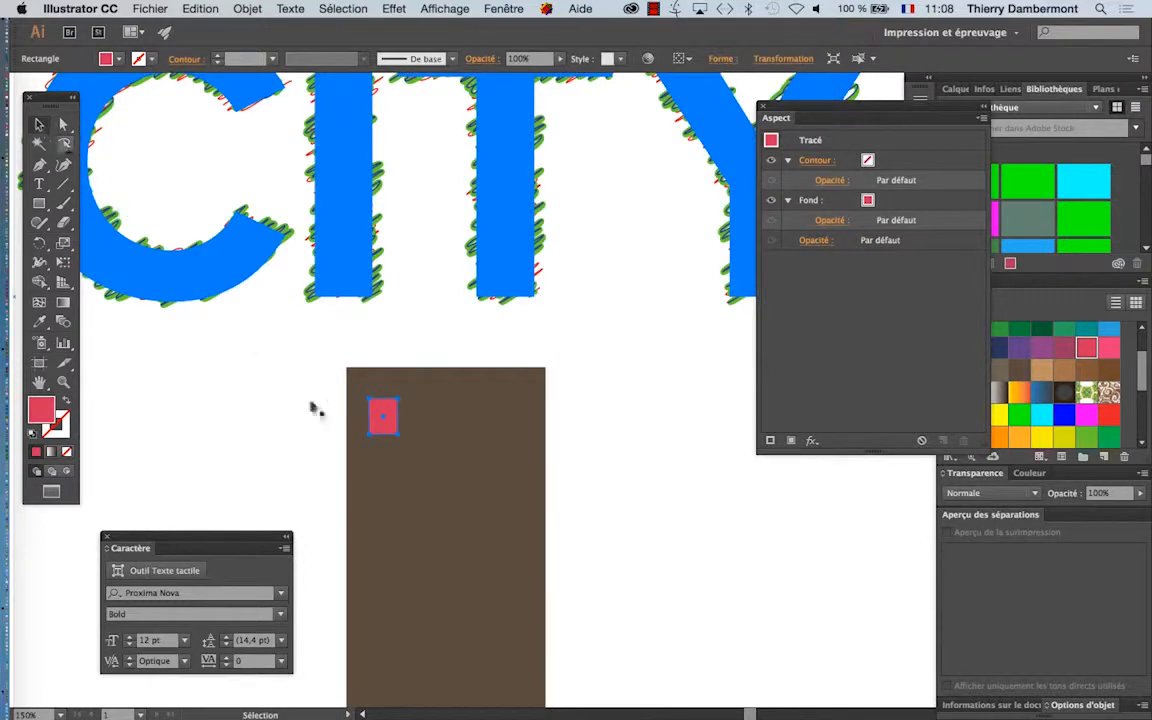
{"action": "left_click_drag", "start_coordinate": [305, 403], "coordinate": [425, 454]}
{"action": "scroll", "coordinate": [425, 454], "scroll_direction": "up", "scroll_amount": 1}
{"action": "scroll", "coordinate": [425, 456], "scroll_direction": "up", "scroll_amount": 1}
{"action": "left_click", "coordinate": [315, 392]}
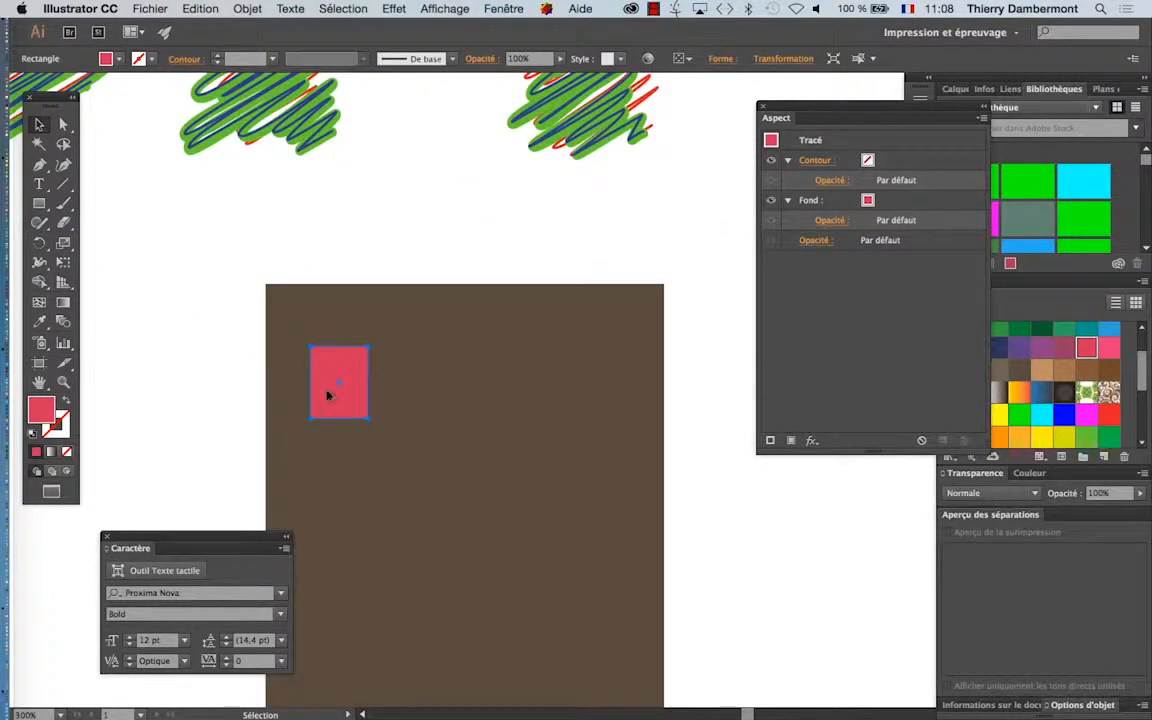
{"action": "left_click_drag", "start_coordinate": [327, 395], "coordinate": [406, 406]}
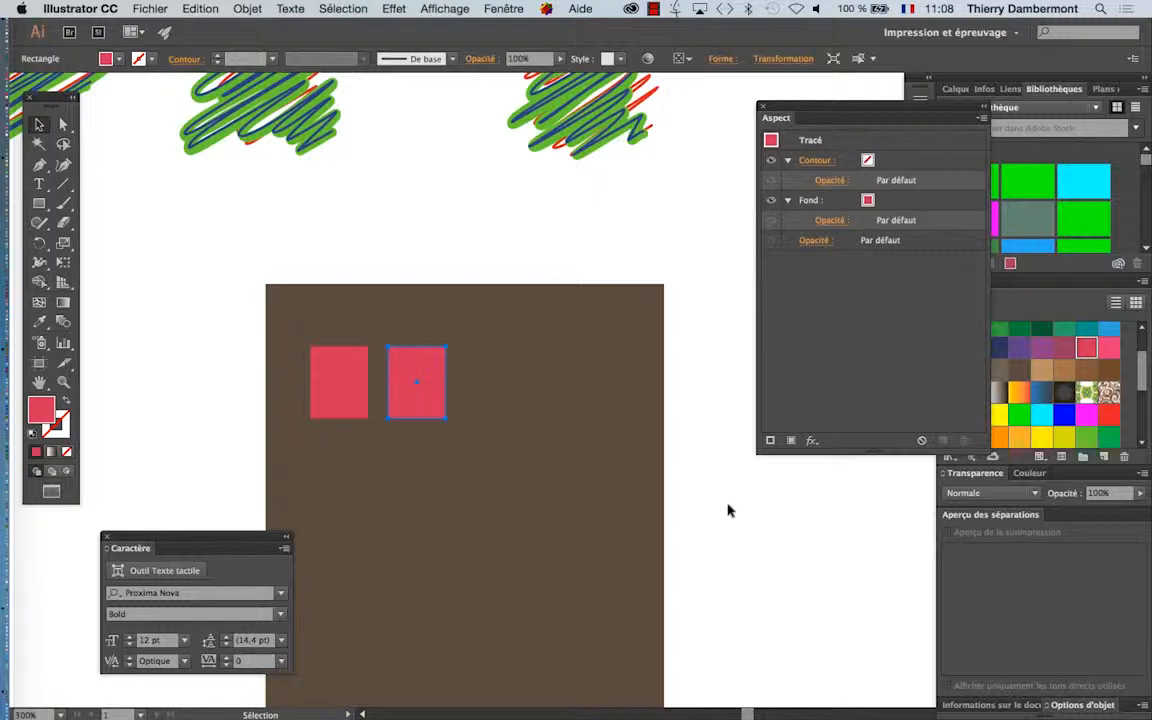
{"action": "key", "text": "super+d"}
{"action": "key", "text": "super+d"}
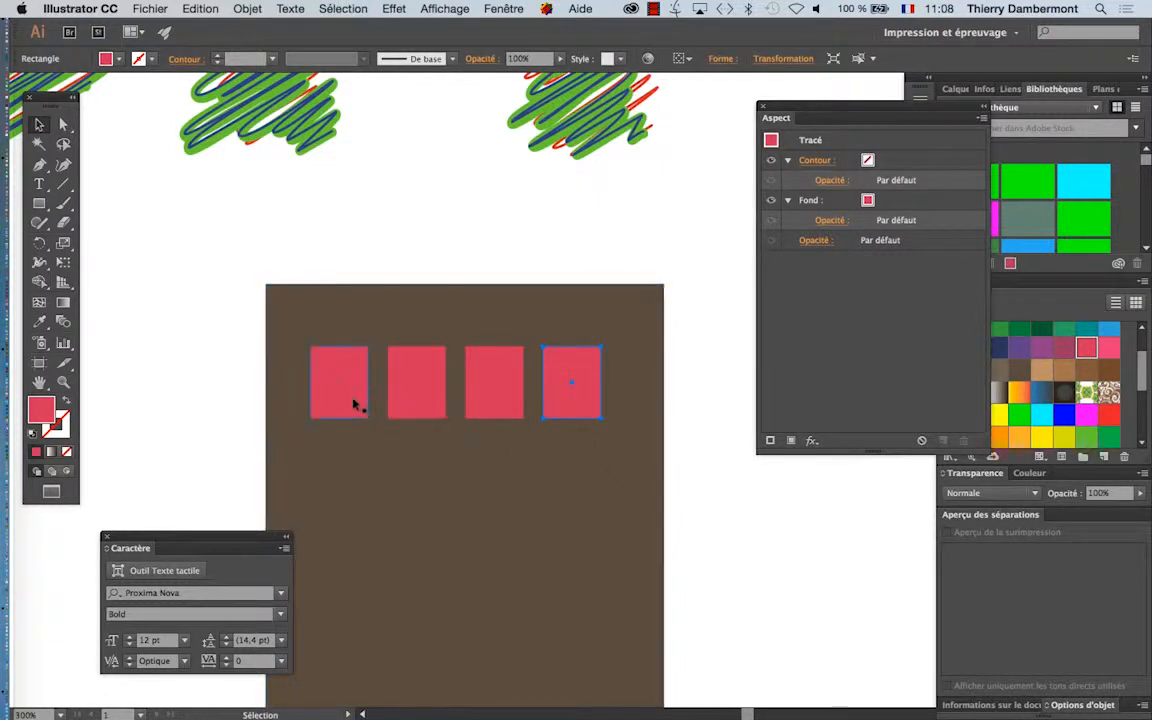
Select all four red windows and copy the row straight down to make a second row
{"action": "left_click", "coordinate": [415, 412], "text": "shift"}
{"action": "left_click", "coordinate": [551, 410], "text": "shift"}
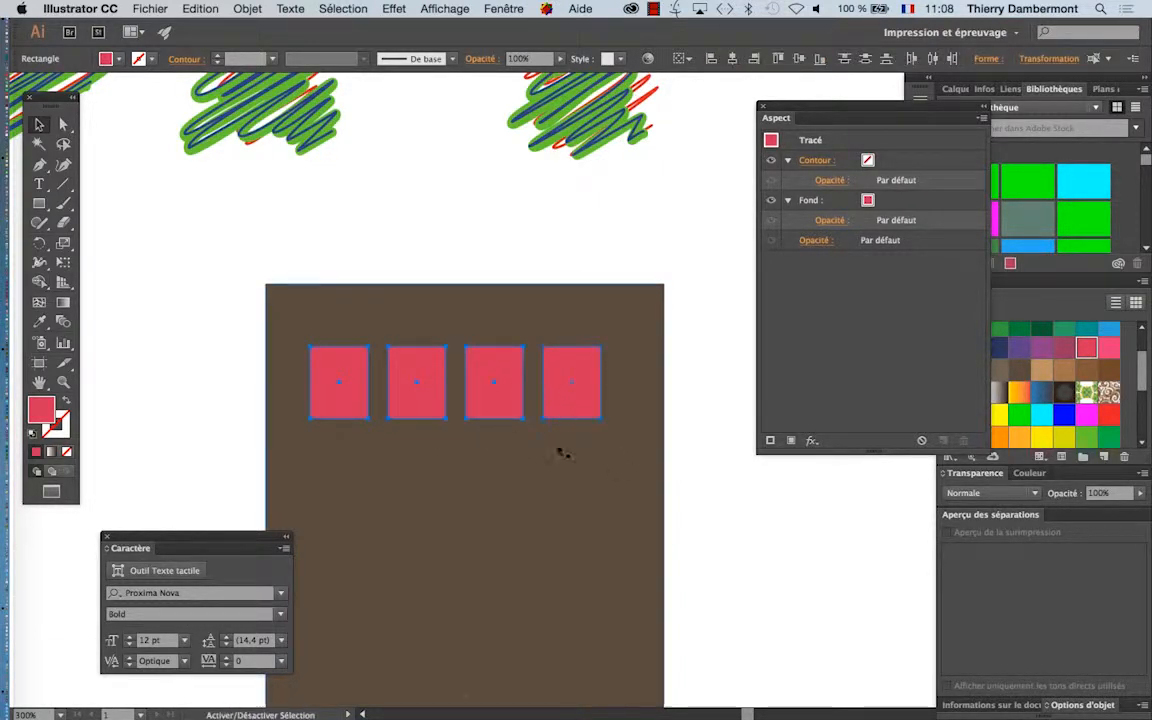
{"action": "scroll", "coordinate": [561, 450], "scroll_direction": "down", "scroll_amount": 5}
{"action": "left_click_drag", "start_coordinate": [508, 265], "coordinate": [517, 363]}
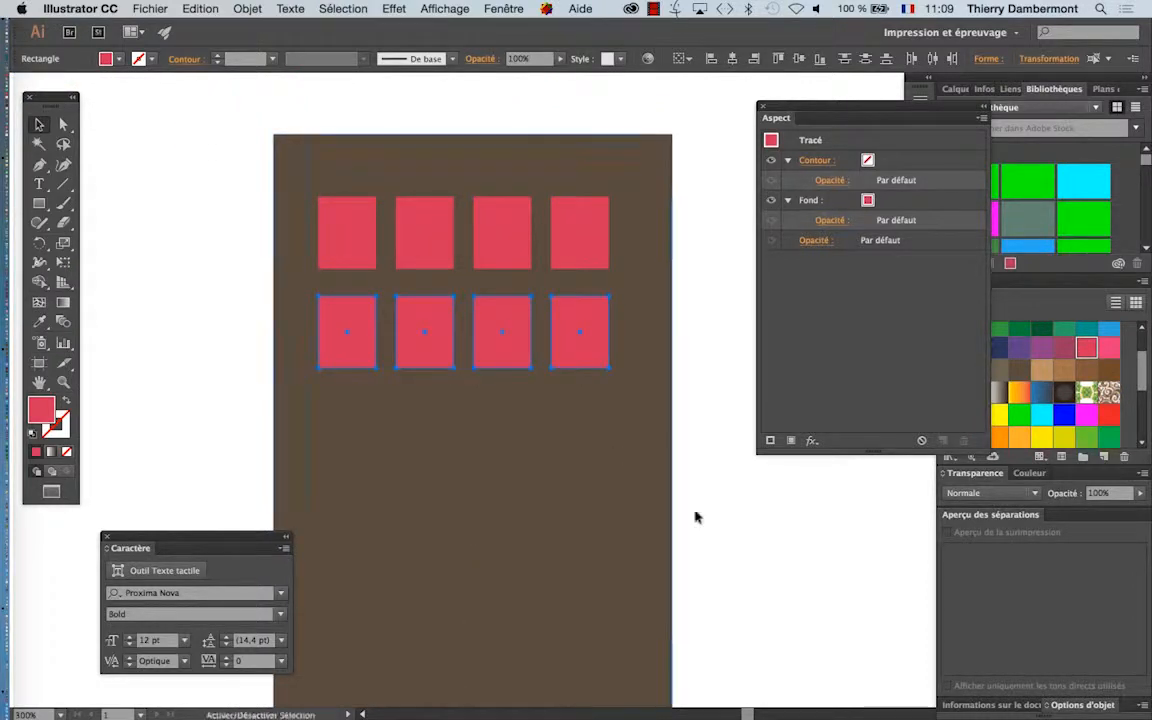
Repeat the downward copy of the window row until the building holds seven rows
{"action": "scroll", "coordinate": [752, 576], "scroll_direction": "down", "scroll_amount": 1}
{"action": "scroll", "coordinate": [750, 574], "scroll_direction": "down", "scroll_amount": 1}
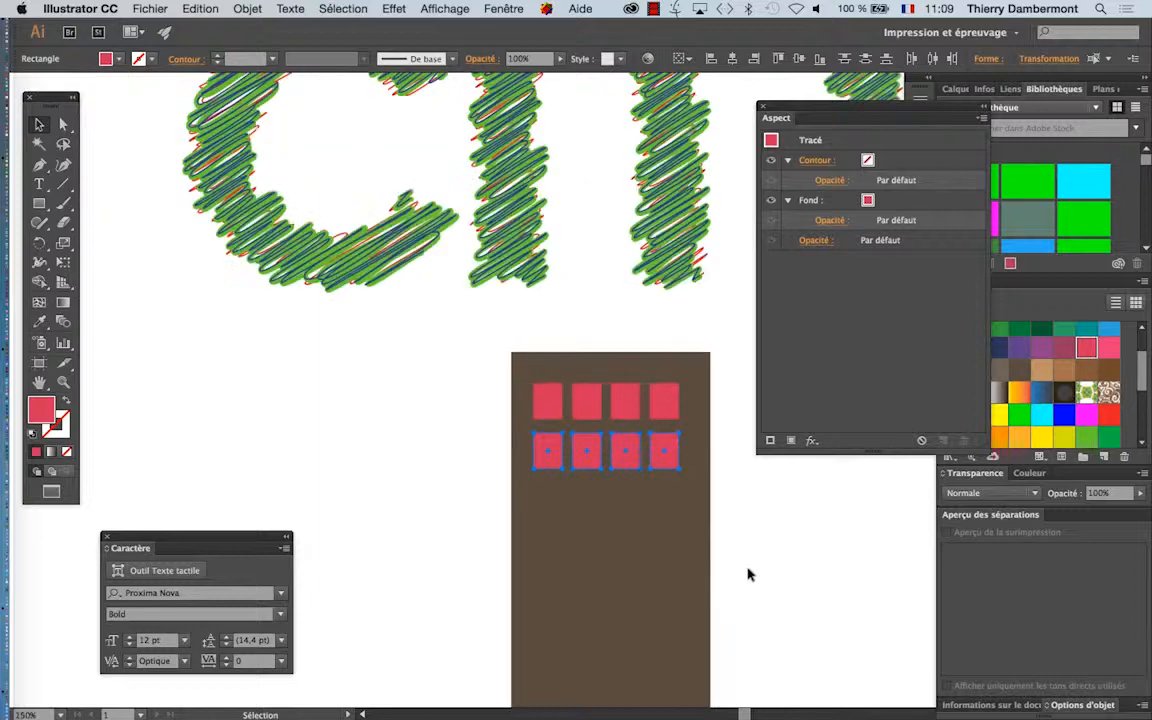
{"action": "left_click_drag", "start_coordinate": [684, 545], "coordinate": [596, 414]}
{"action": "key", "text": "super+d"}
{"action": "key", "text": "super+d"}
{"action": "key", "text": "super+d"}
{"action": "key", "text": "super+d"}
{"action": "key", "text": "super+d"}
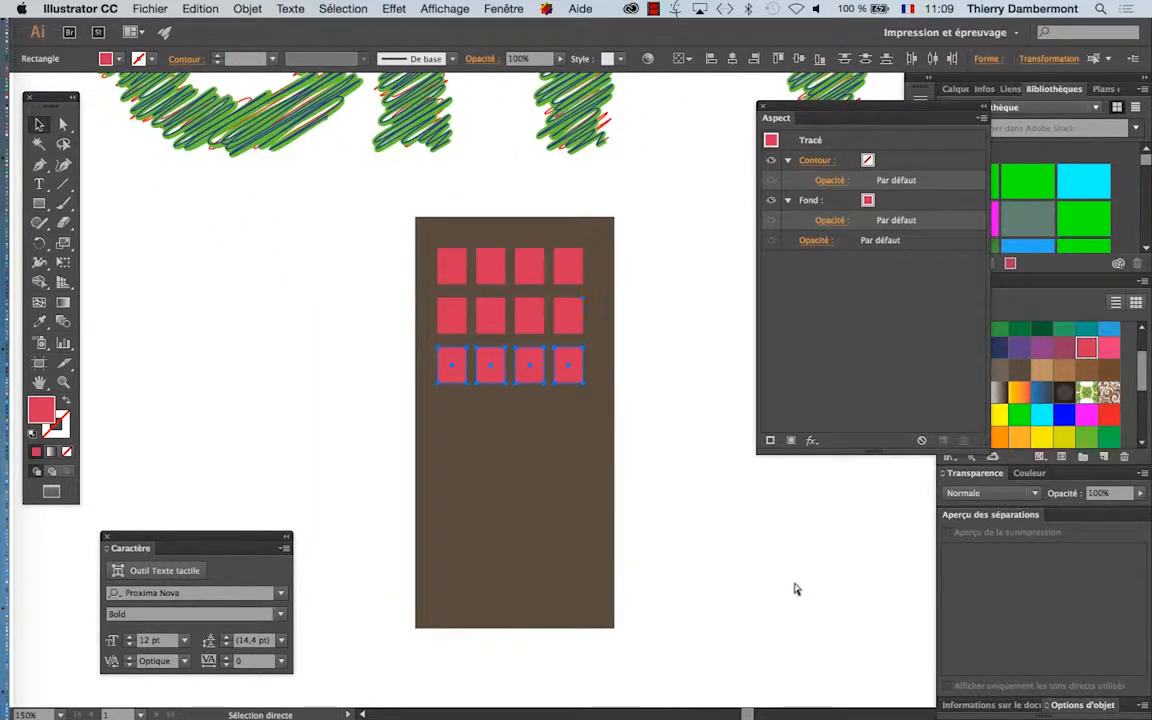
{"action": "left_click", "coordinate": [797, 590]}
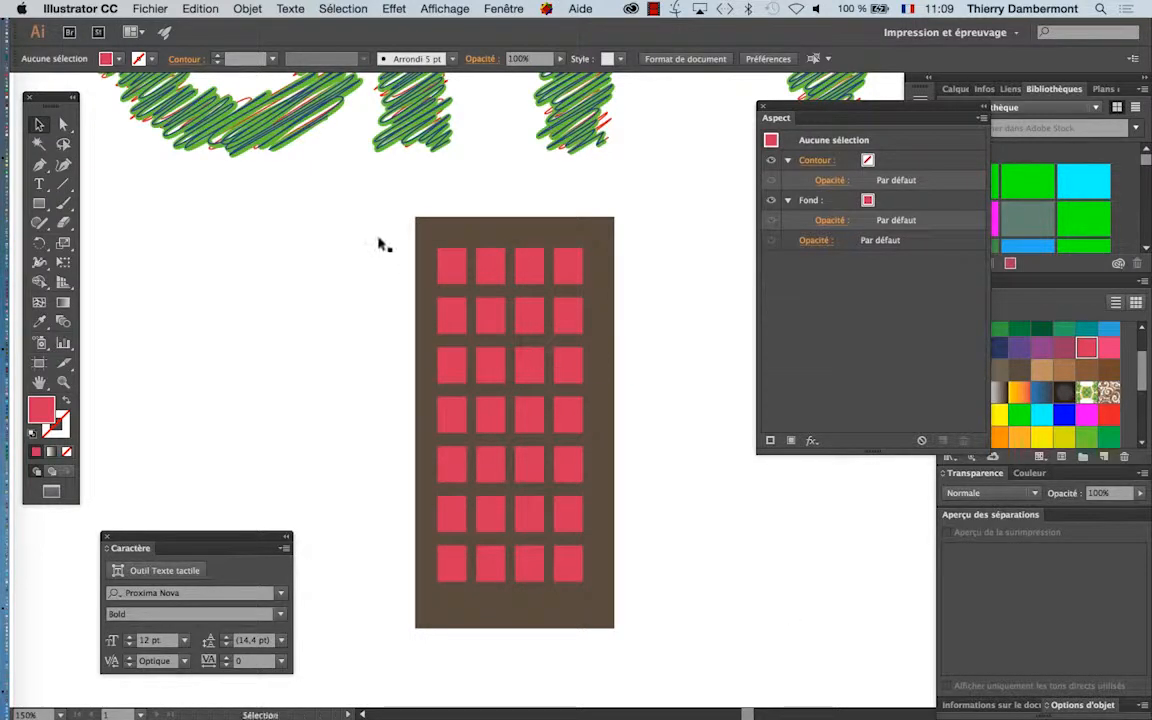
Select the brown building with all its windows, without the text, and create a compound path (Tracé transparent) from them
{"action": "left_click_drag", "start_coordinate": [369, 233], "coordinate": [625, 636]}
{"action": "key", "text": "super+z"}
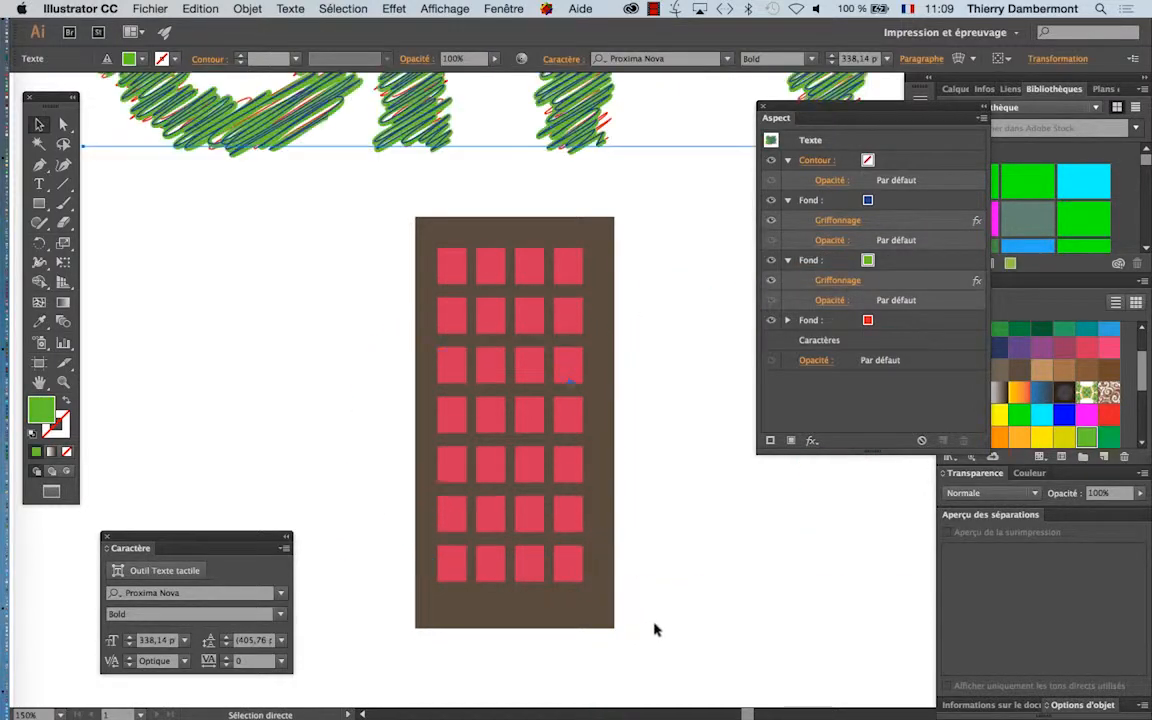
{"action": "left_click", "coordinate": [768, 655]}
{"action": "key", "text": "super+a"}
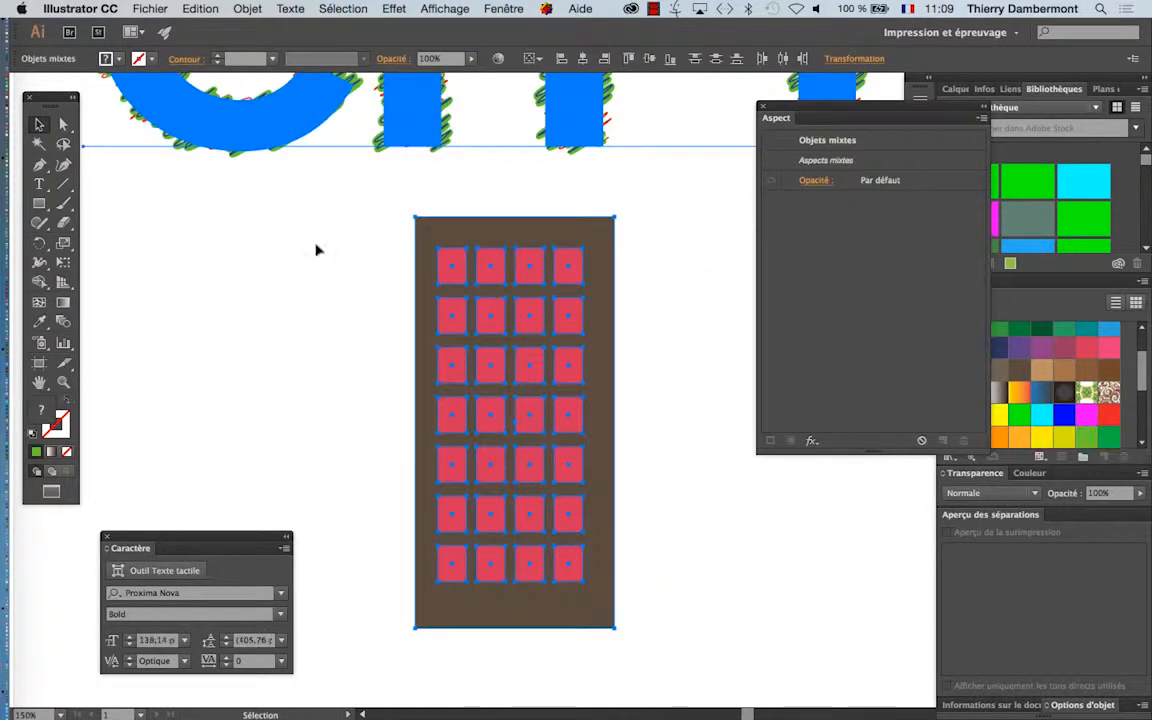
{"action": "key", "text": "super+0"}
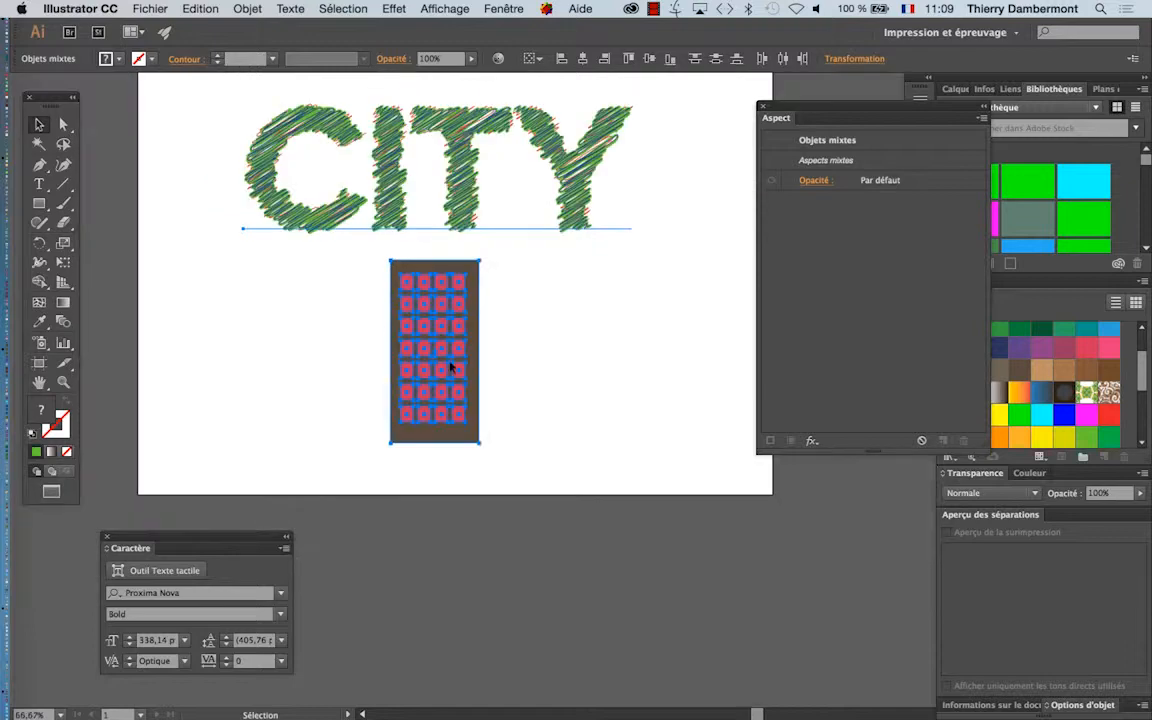
{"action": "left_click", "coordinate": [600, 452]}
{"action": "left_click_drag", "start_coordinate": [371, 278], "coordinate": [363, 286]}
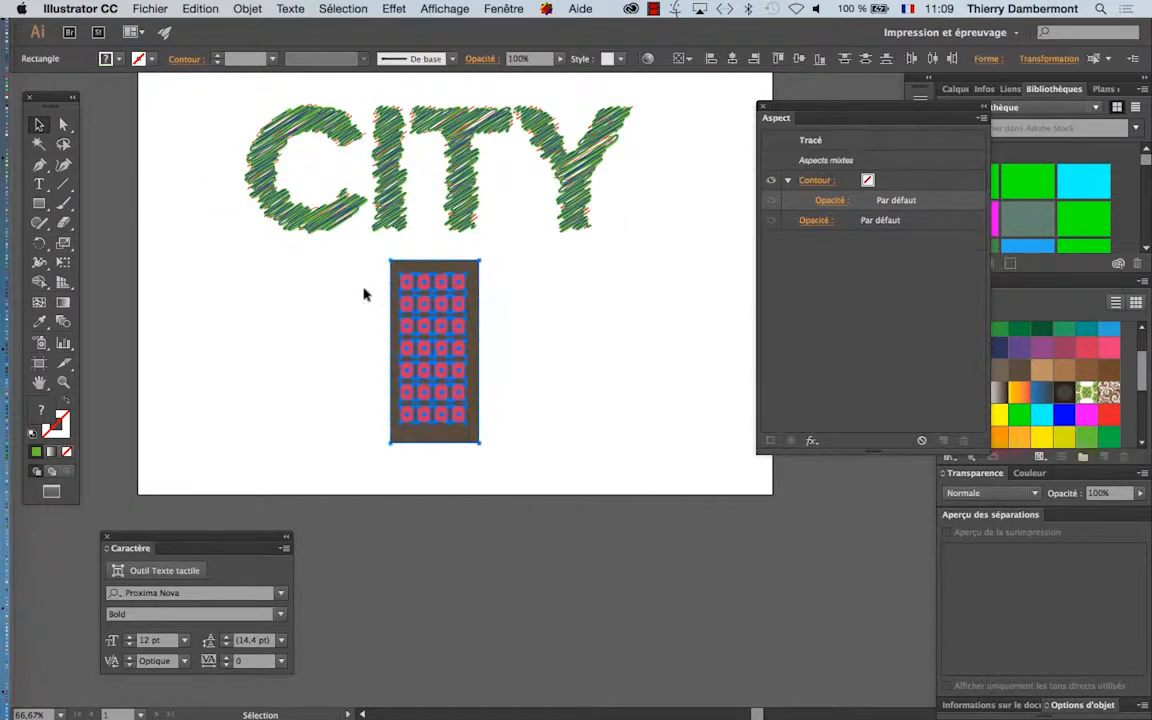
{"action": "left_click", "coordinate": [247, 9]}
{"action": "mouse_move", "coordinate": [424, 487]}
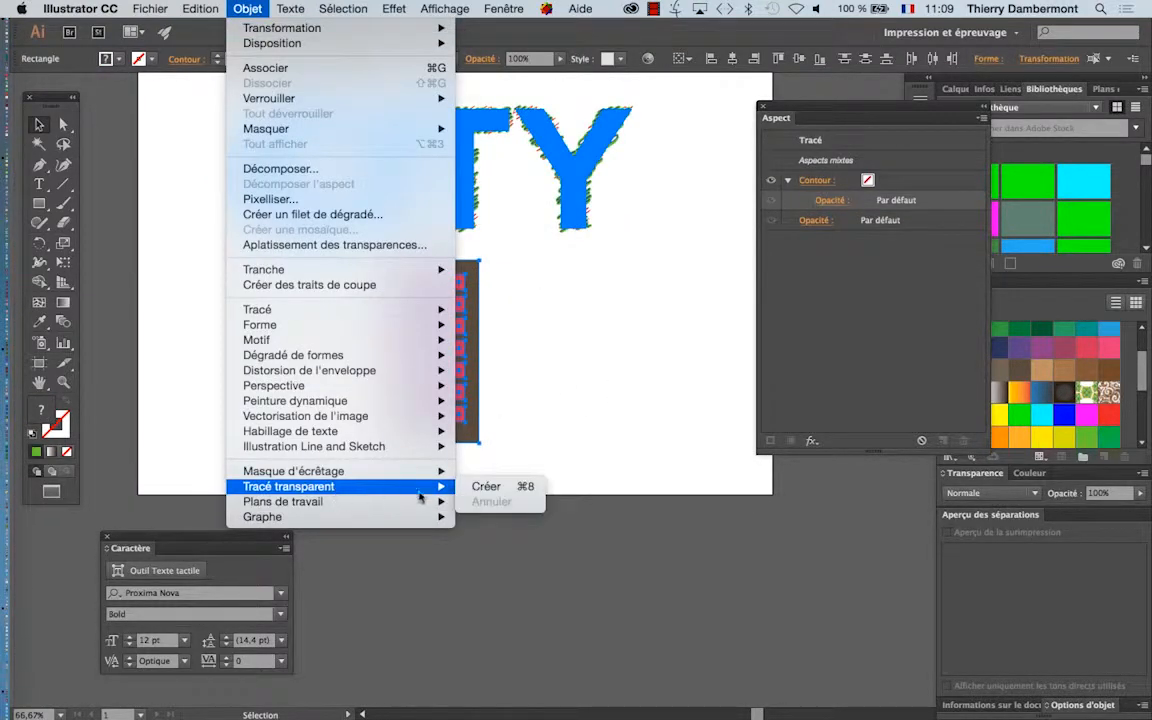
{"action": "left_click", "coordinate": [497, 490]}
{"action": "left_click", "coordinate": [524, 463]}
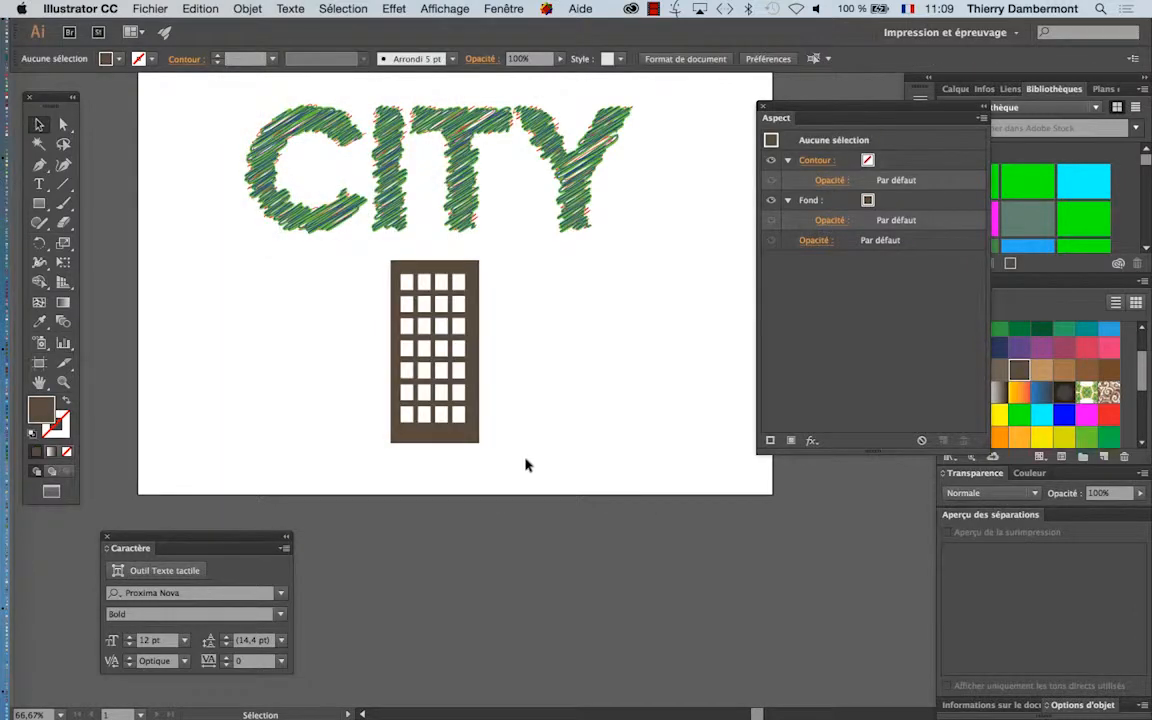
{"action": "scroll", "coordinate": [453, 388], "scroll_direction": "up", "scroll_amount": 2}
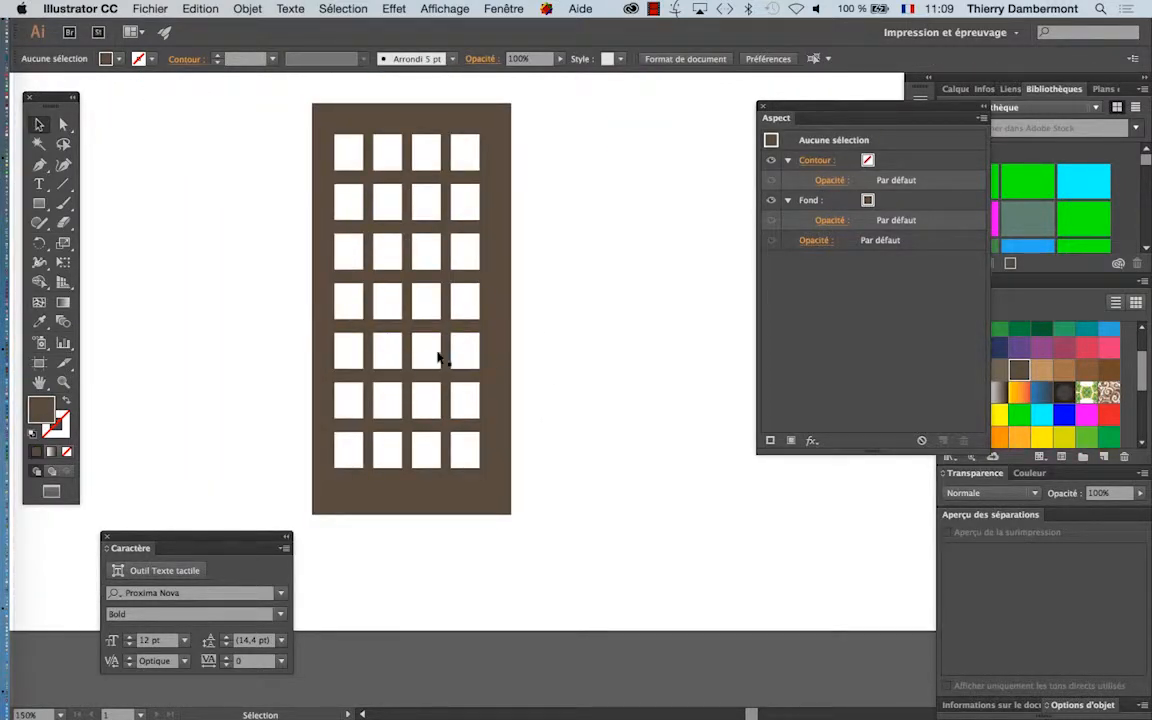
{"action": "scroll", "coordinate": [514, 494], "scroll_direction": "down", "scroll_amount": 2}
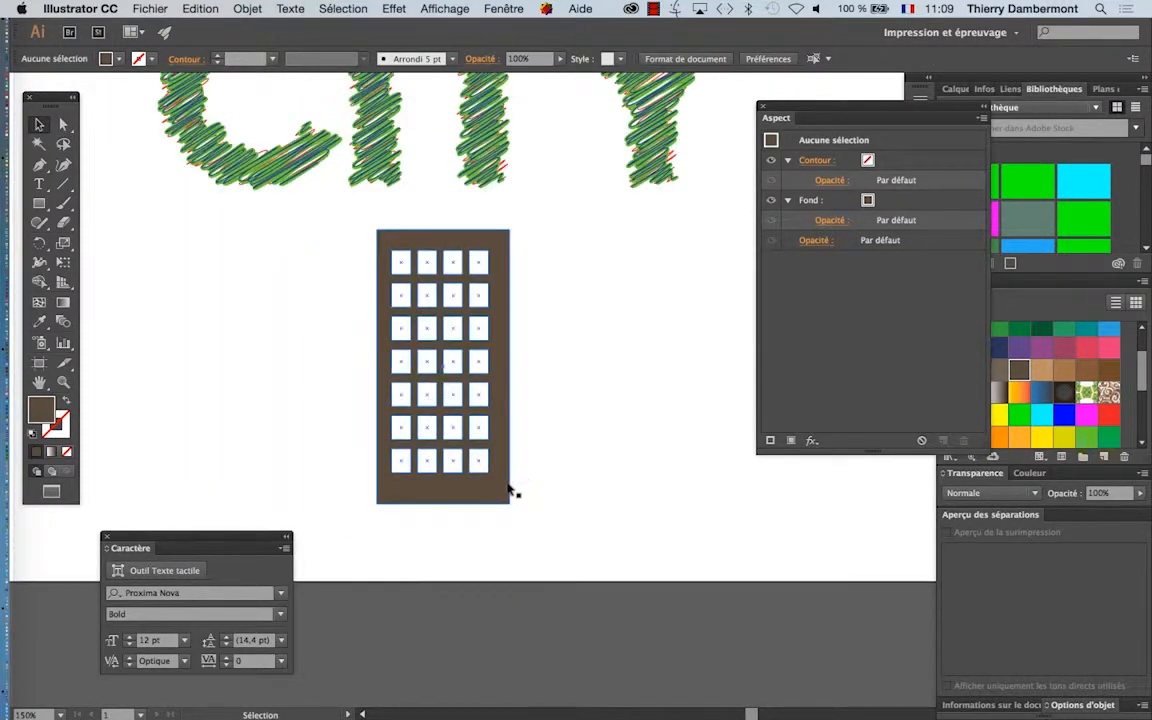
{"action": "left_click", "coordinate": [372, 307]}
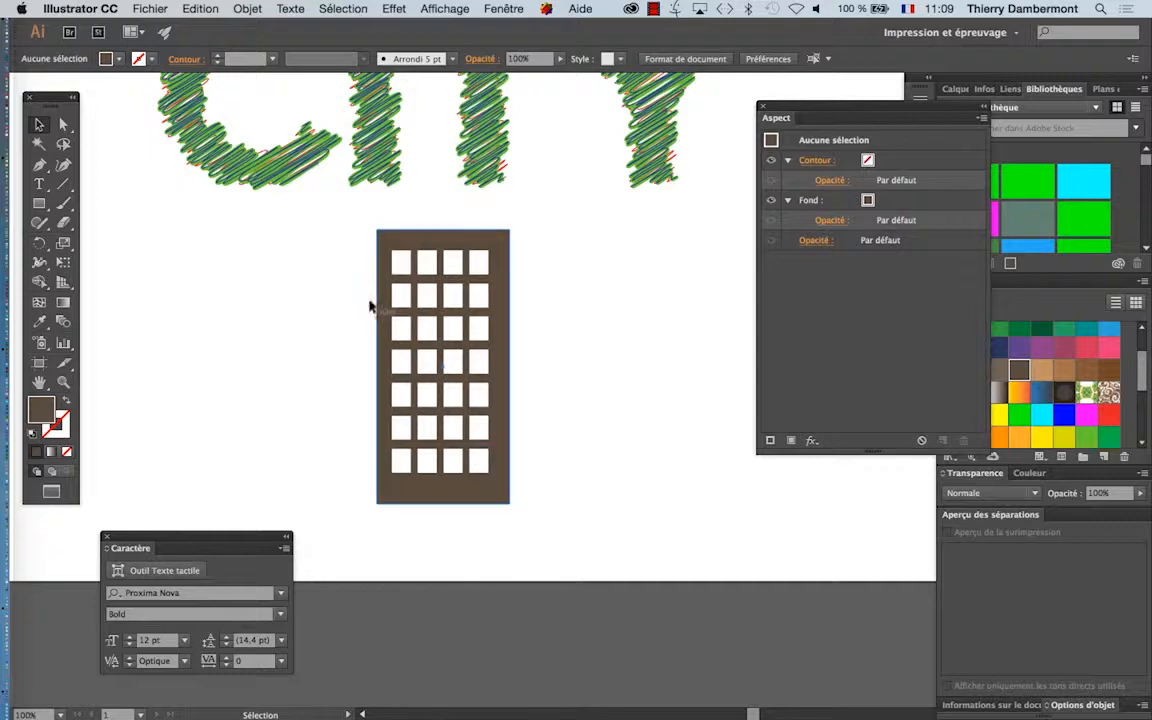
{"action": "left_click", "coordinate": [386, 373]}
Save the CITY text's layered Griffonnage appearance as a new graphic style, with the Styles graphiques panel enlarged beside the building
{"action": "left_click", "coordinate": [495, 183]}
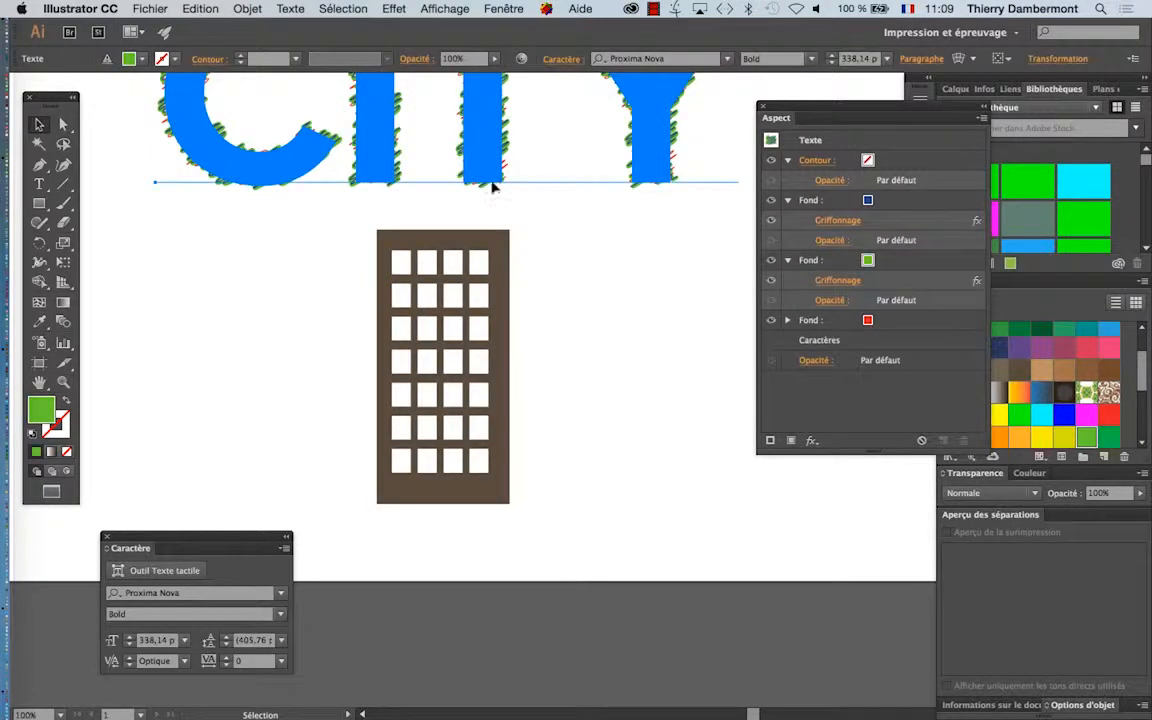
{"action": "left_click", "coordinate": [504, 8]}
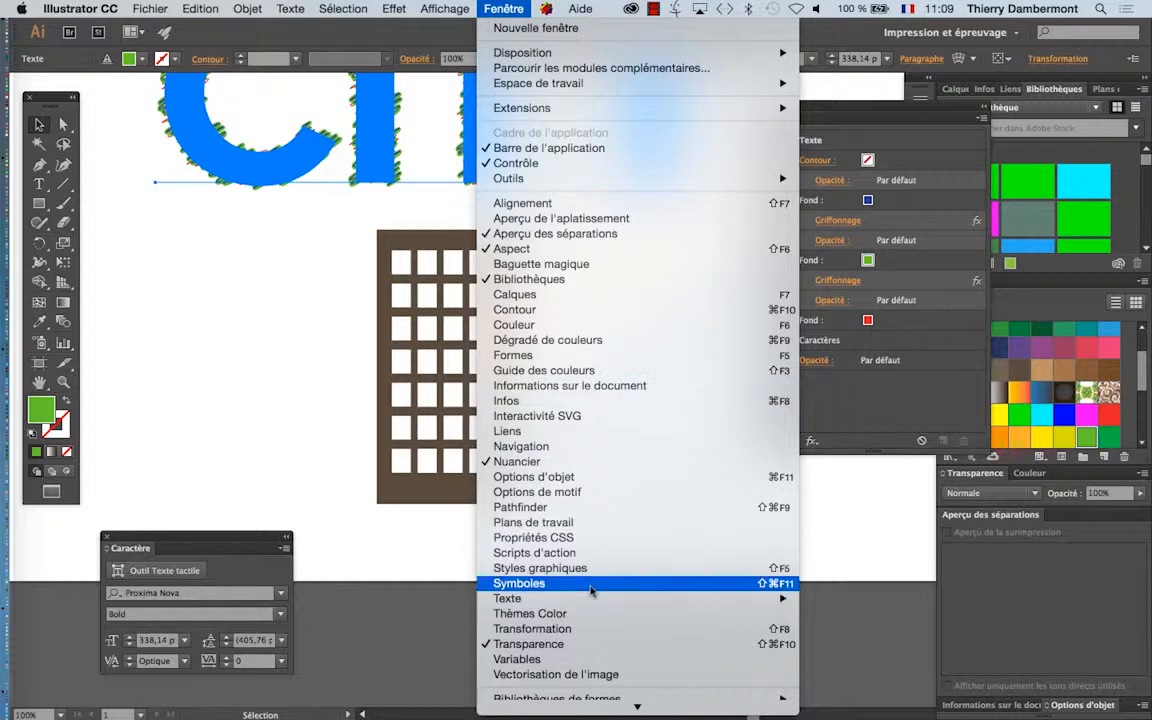
{"action": "left_click", "coordinate": [590, 570]}
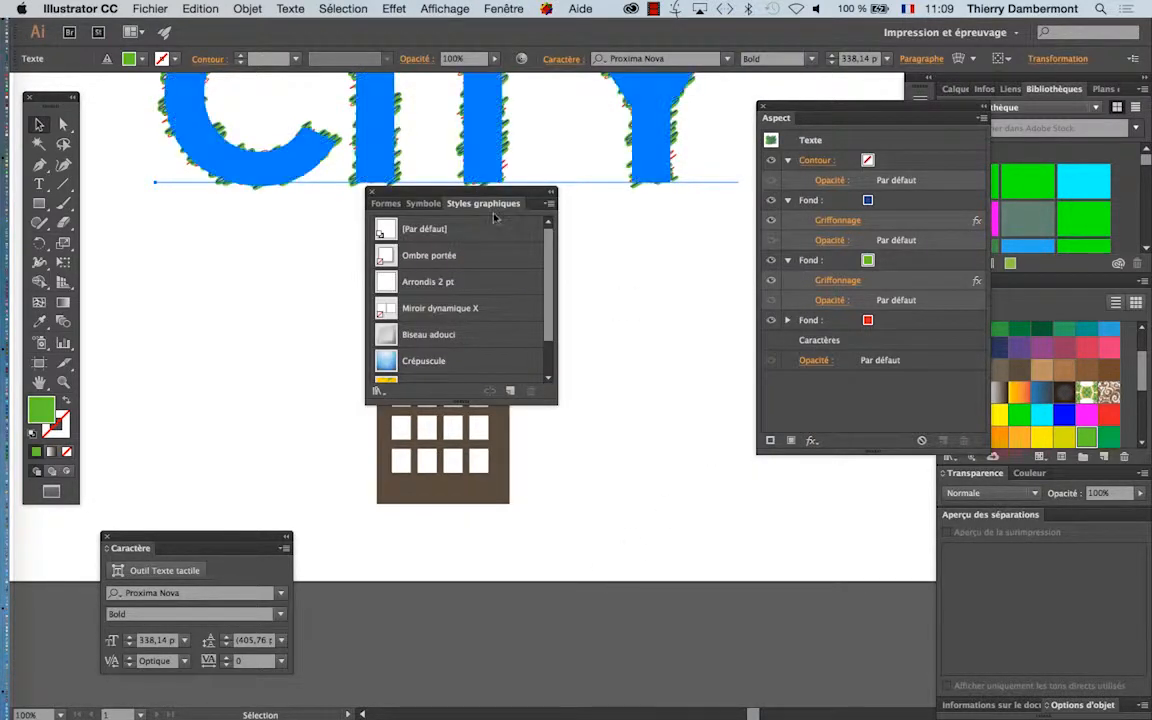
{"action": "left_click_drag", "start_coordinate": [497, 194], "coordinate": [660, 235]}
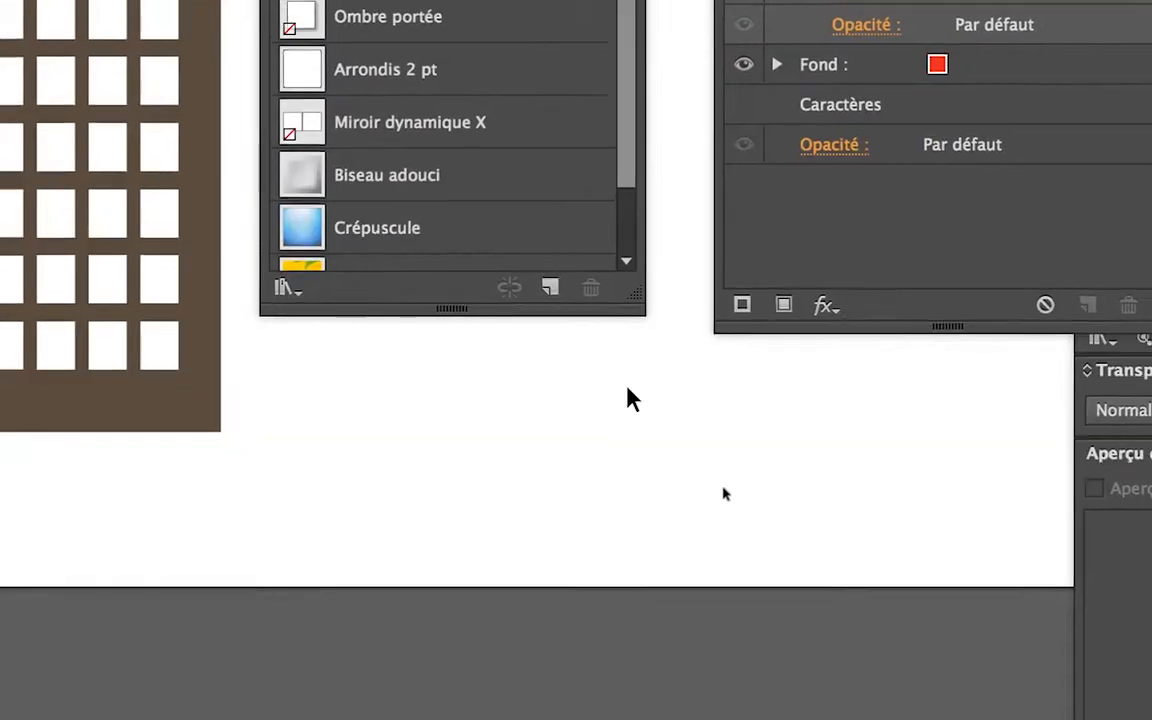
{"action": "left_click_drag", "start_coordinate": [636, 308], "coordinate": [644, 583]}
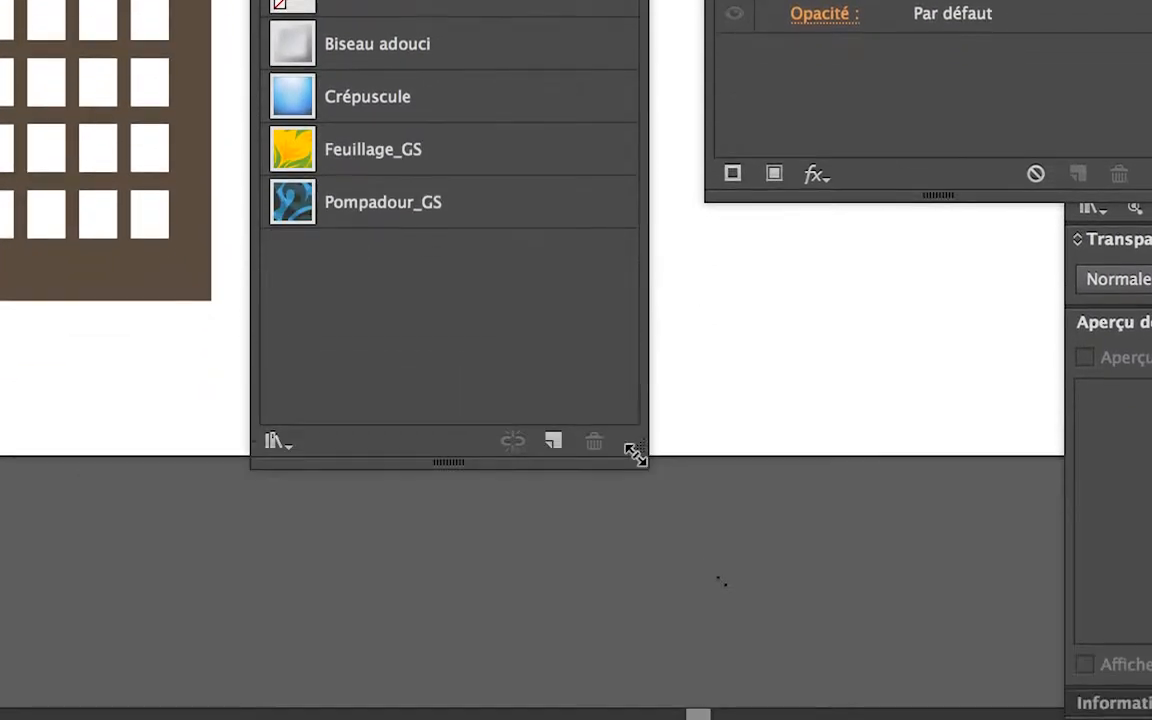
{"action": "left_click", "coordinate": [553, 441]}
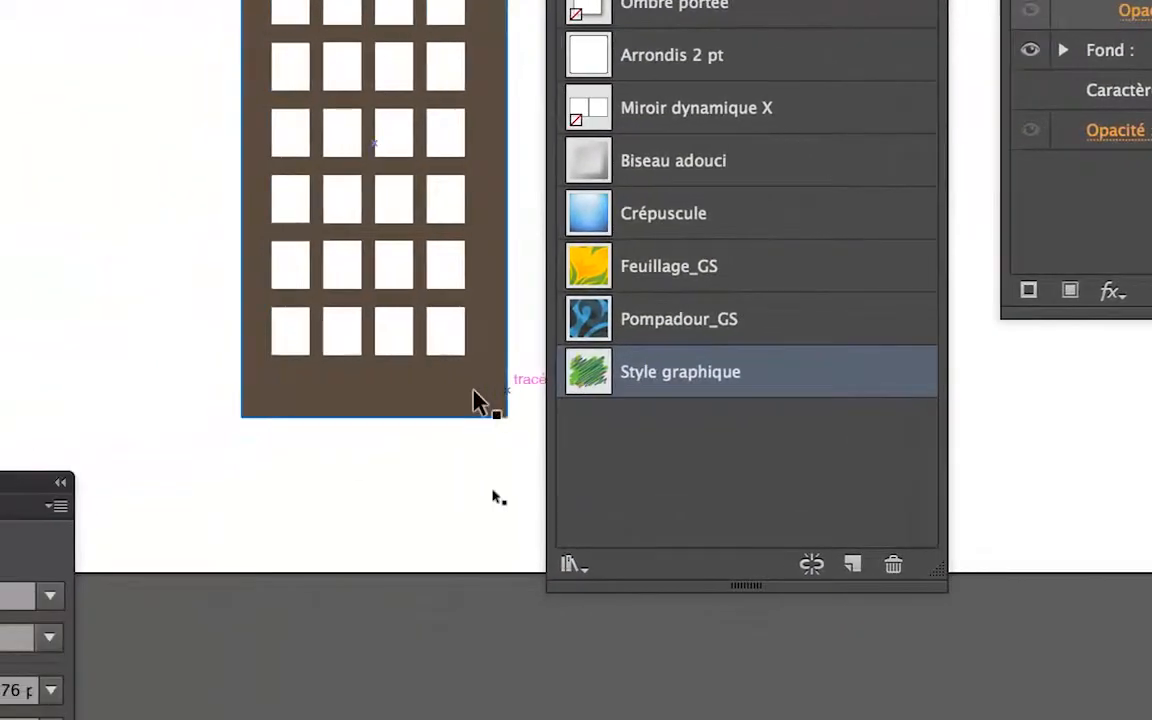
Apply the newly saved scribble graphic style to the brown building
{"action": "left_click", "coordinate": [355, 410]}
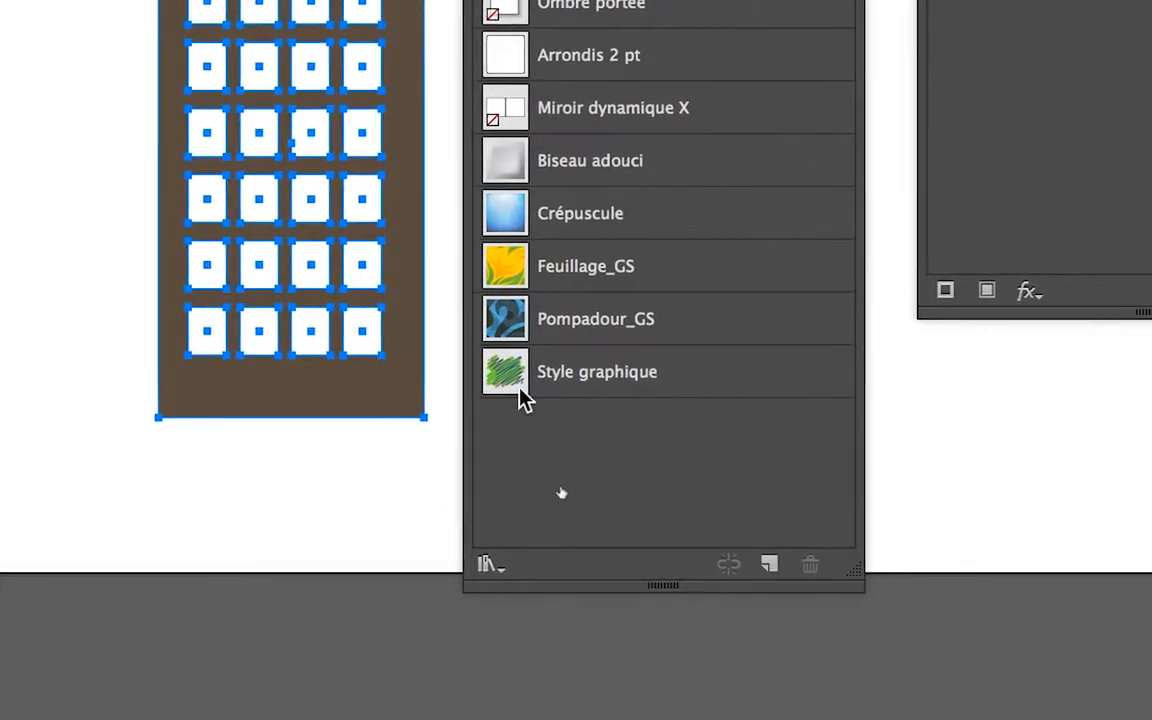
{"action": "left_click", "coordinate": [520, 395]}
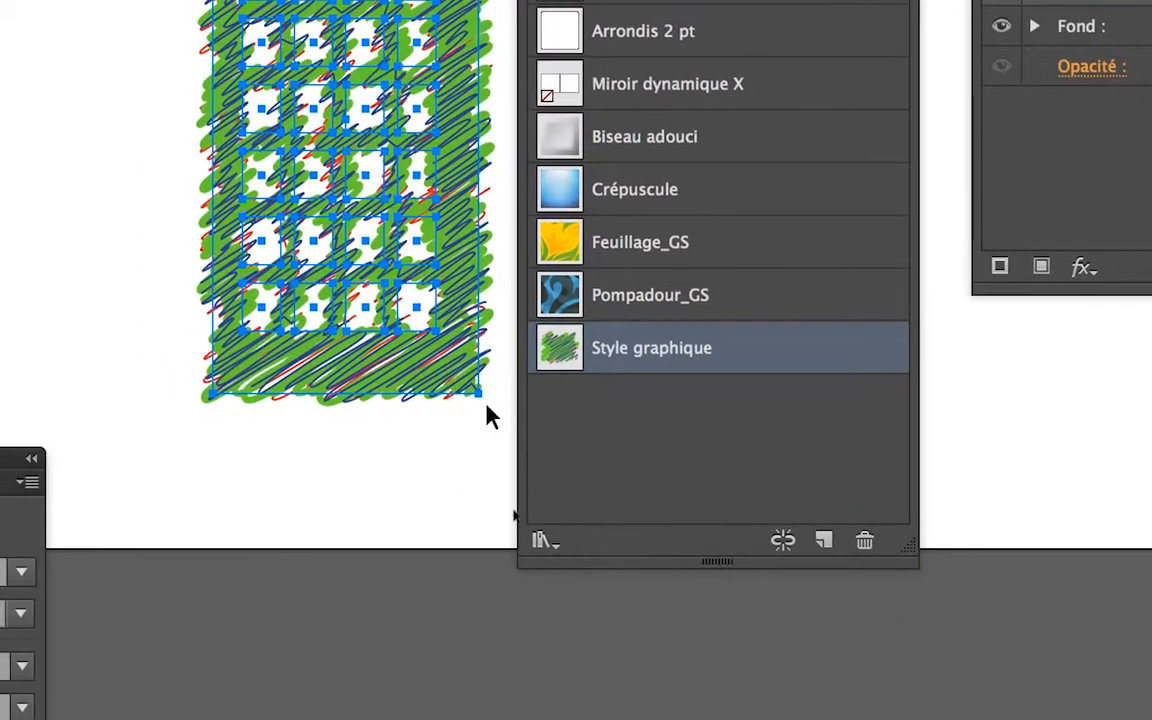
{"action": "left_click", "coordinate": [490, 415]}
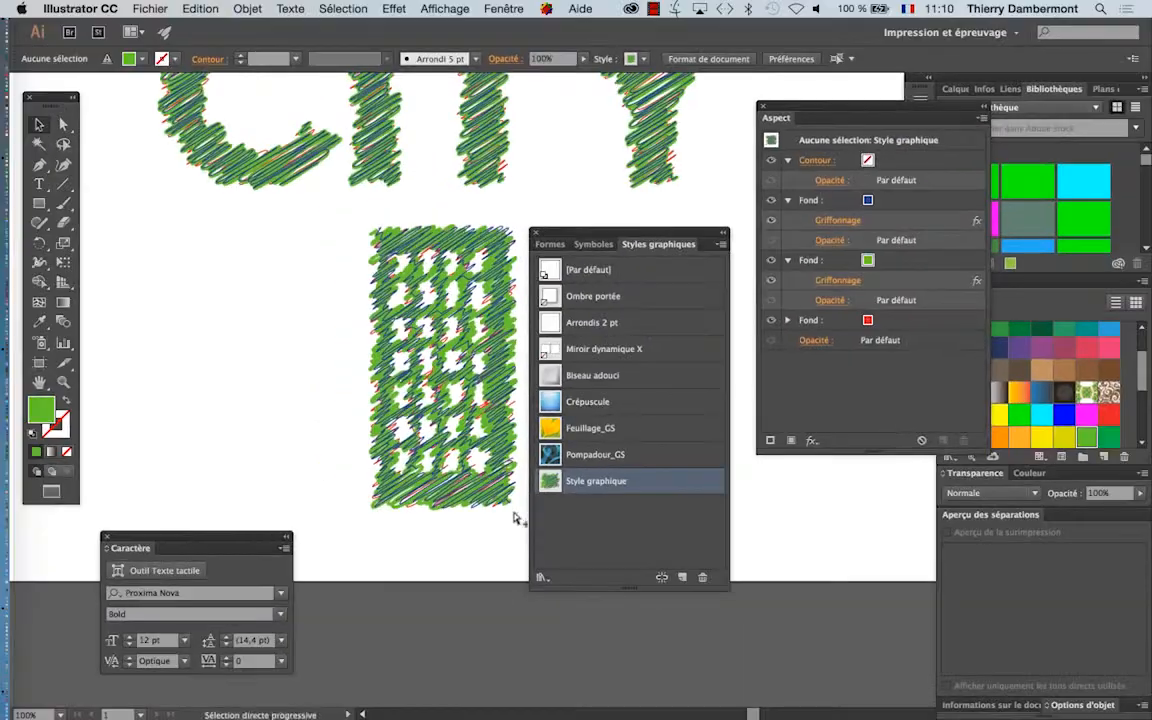
Move the scribbled building to the left of the CITY text and shift the text slightly right to make room
{"action": "left_click_drag", "start_coordinate": [567, 239], "coordinate": [692, 290]}
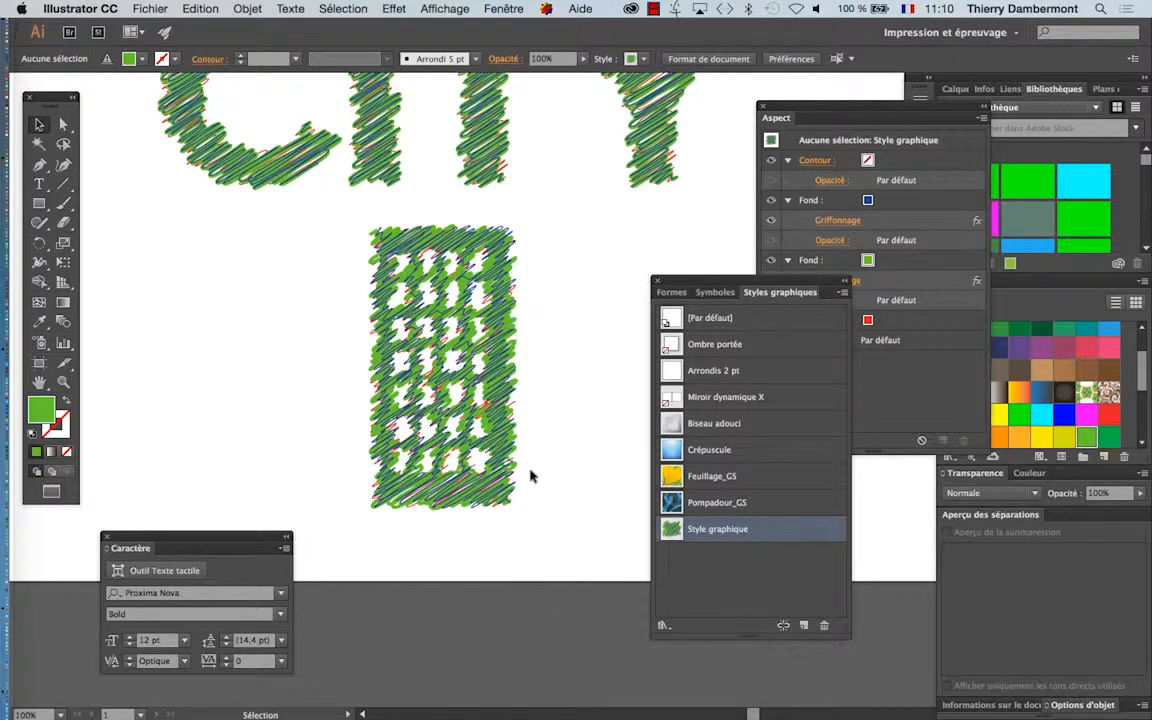
{"action": "scroll", "coordinate": [532, 478], "scroll_direction": "down", "scroll_amount": 2}
{"action": "left_click_drag", "start_coordinate": [352, 384], "coordinate": [176, 292]}
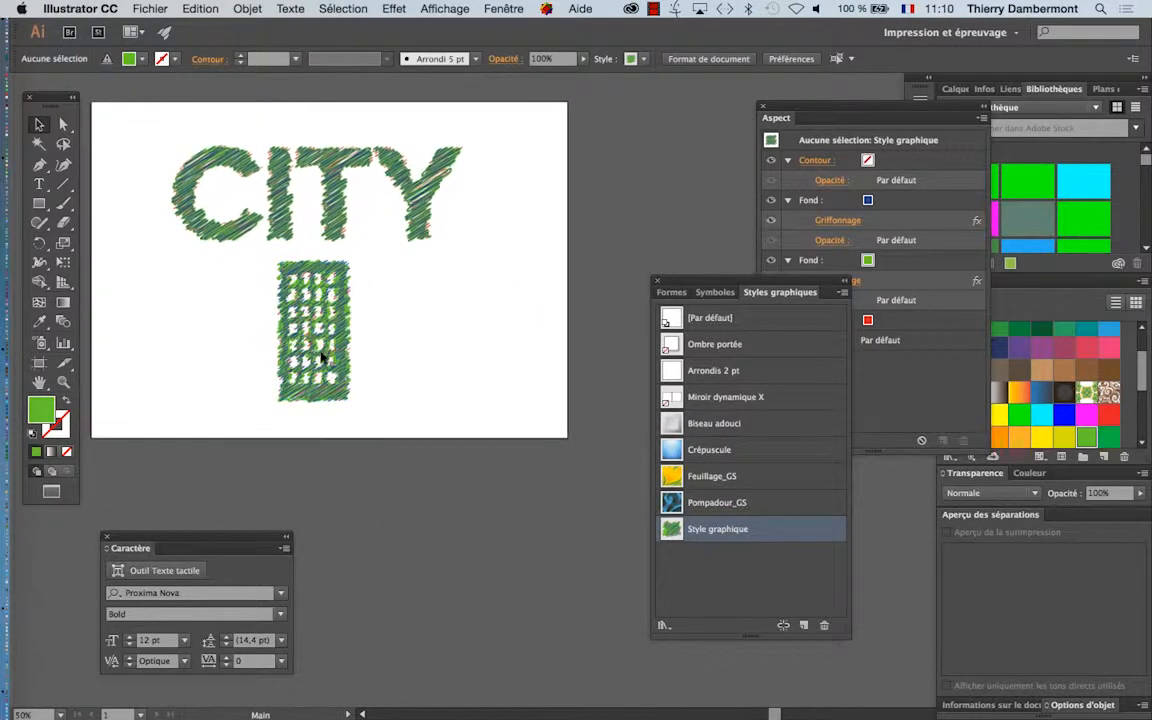
{"action": "mouse_move", "coordinate": [330, 357]}
{"action": "left_mouse_down"}
{"action": "mouse_move", "coordinate": [612, 332]}
{"action": "mouse_move", "coordinate": [566, 236]}
{"action": "mouse_move", "coordinate": [530, 260]}
{"action": "mouse_move", "coordinate": [548, 301]}
{"action": "mouse_move", "coordinate": [535, 257]}
{"action": "mouse_move", "coordinate": [188, 230]}
{"action": "mouse_move", "coordinate": [156, 259]}
{"action": "mouse_move", "coordinate": [238, 240]}
{"action": "left_mouse_up"}
{"action": "left_click", "coordinate": [485, 337]}
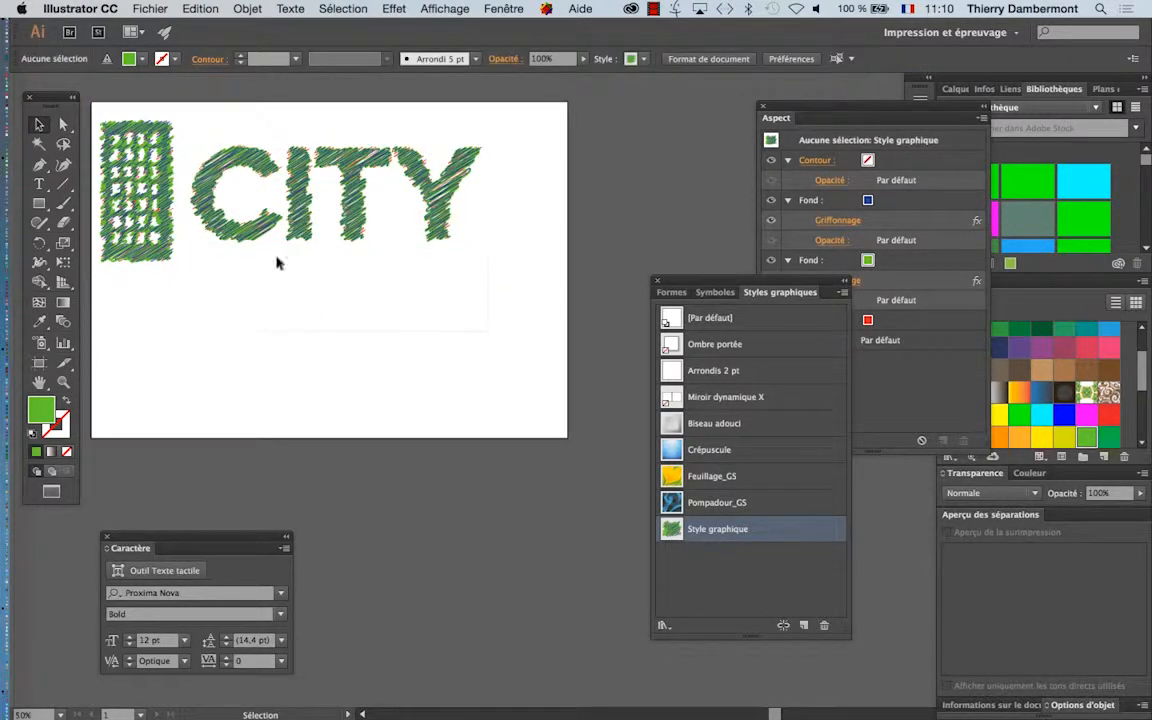
Move the building and CITY text together down and right on the artboard, and lower the text about 18 mm to align with the building's base
{"action": "left_click_drag", "start_coordinate": [142, 190], "coordinate": [195, 238]}
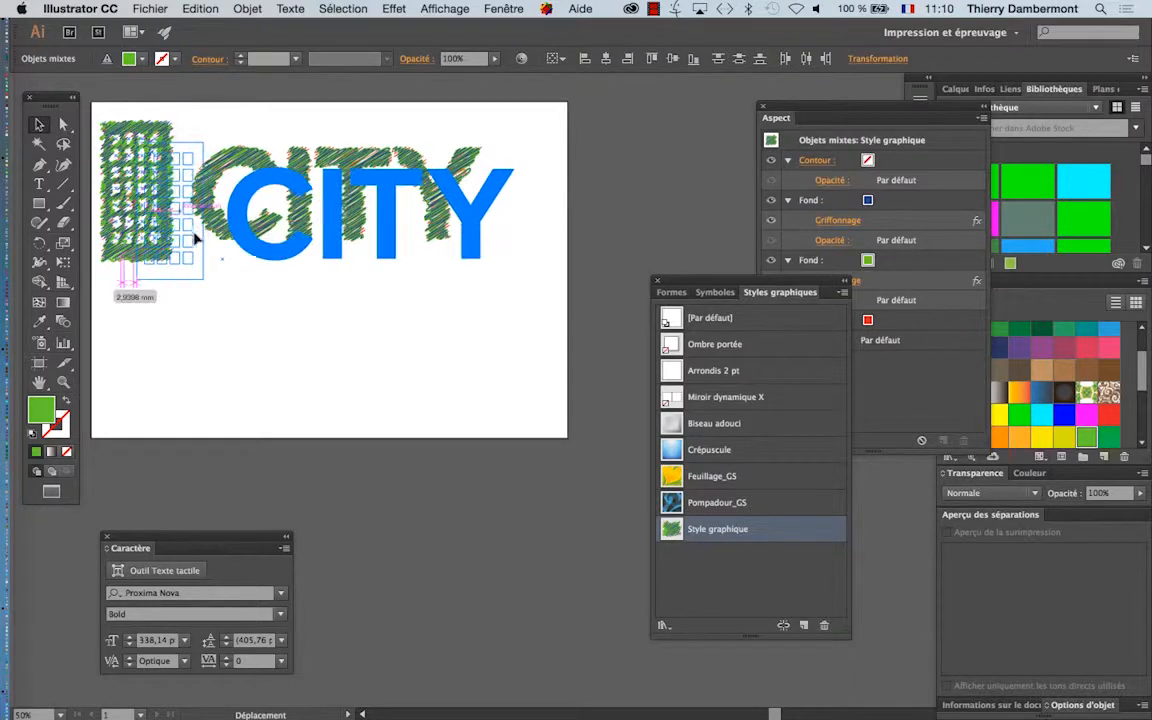
{"action": "left_click", "coordinate": [276, 382]}
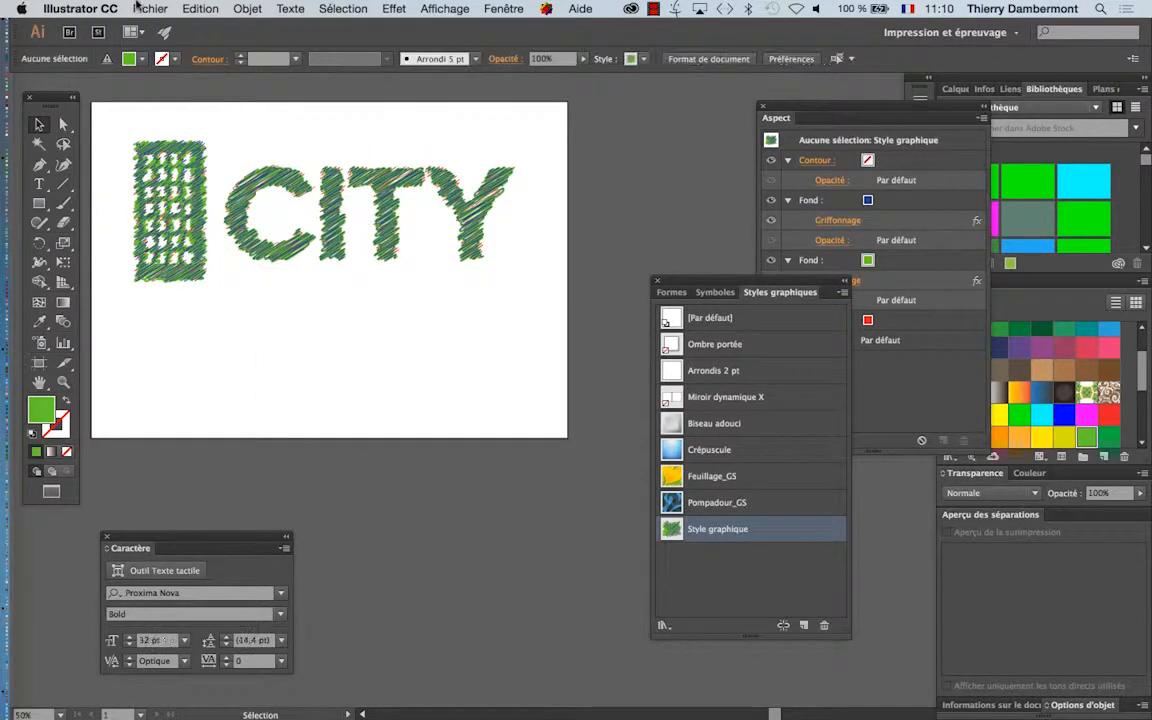
{"action": "left_click", "coordinate": [150, 8]}
{"action": "left_click", "coordinate": [172, 129]}
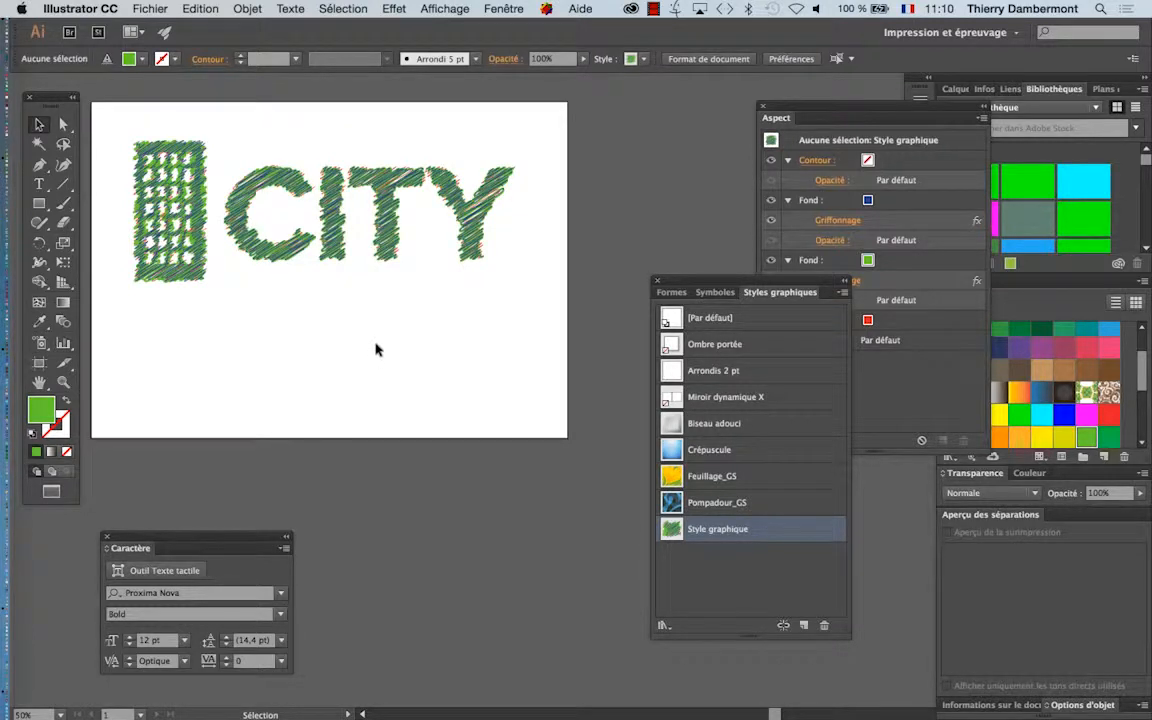
{"action": "left_click_drag", "start_coordinate": [352, 256], "coordinate": [352, 282]}
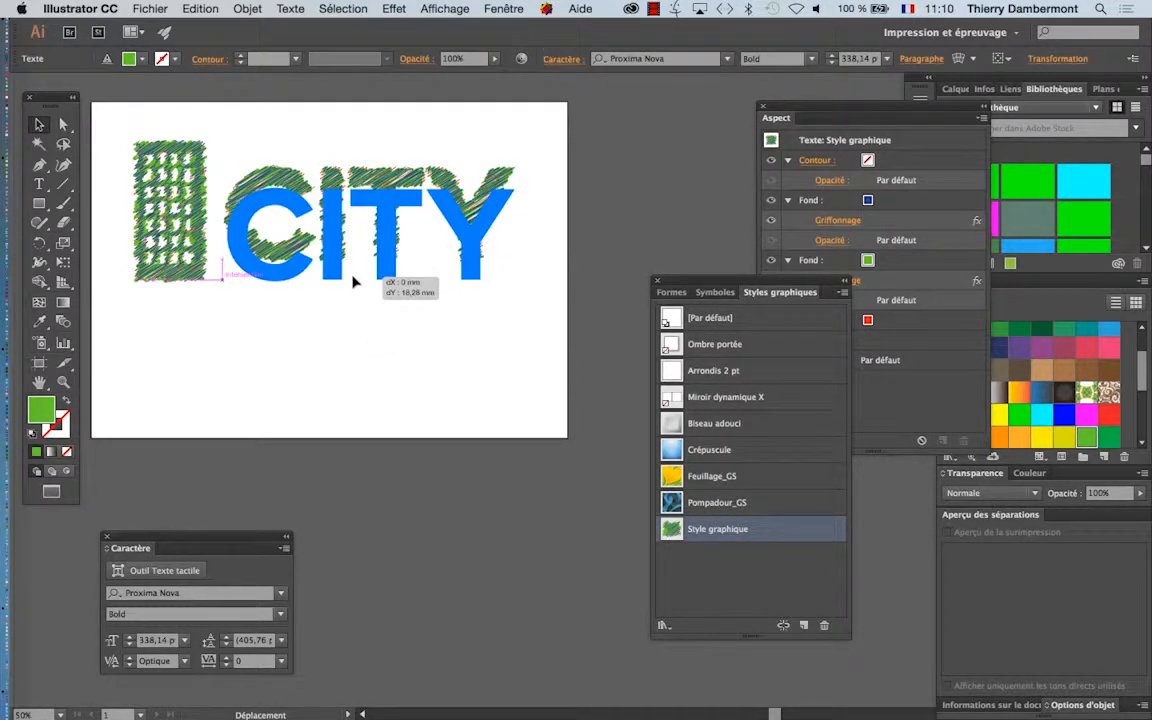
{"action": "left_click_drag", "start_coordinate": [354, 338], "coordinate": [355, 340]}
{"action": "left_click", "coordinate": [361, 373]}
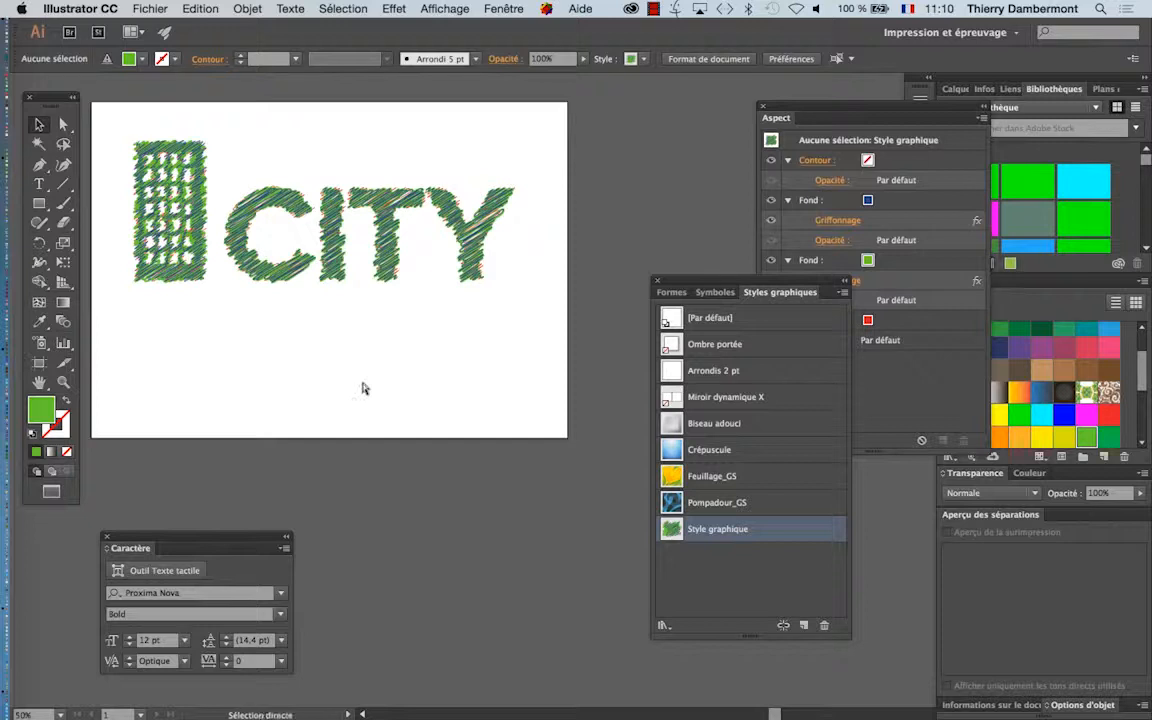
Try widening the scribbled building toward the left with Free Transform, and undo the stretch
{"action": "key", "text": "super"}
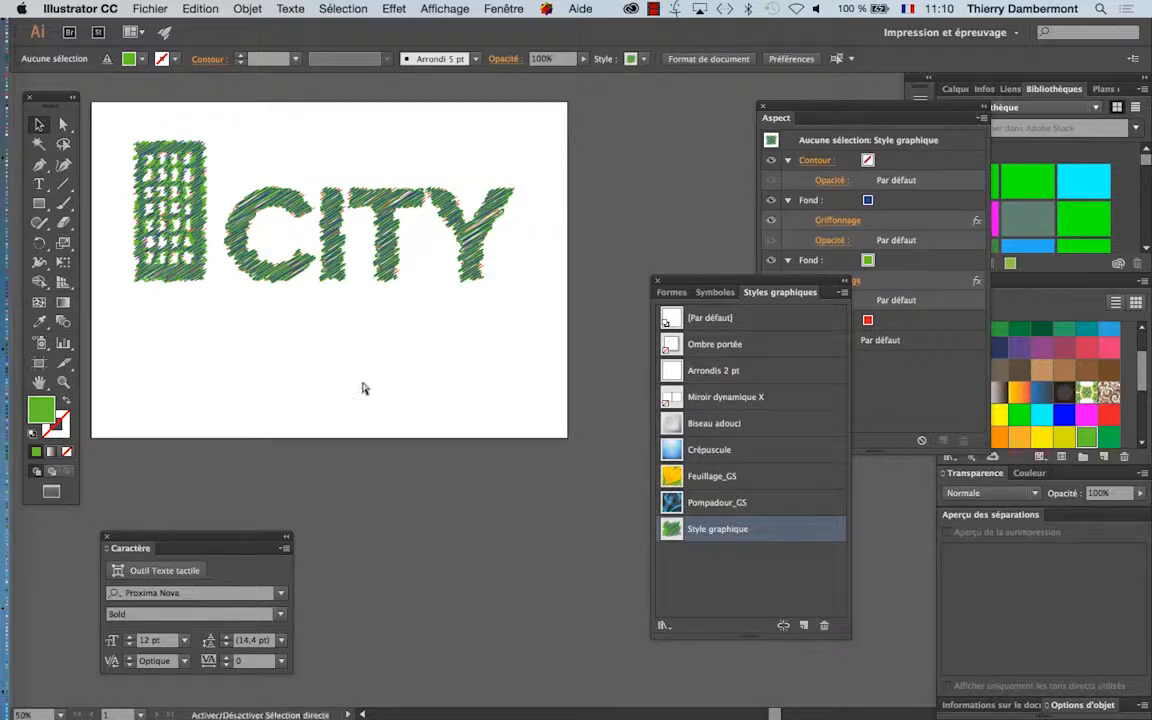
{"action": "left_click", "coordinate": [166, 258]}
{"action": "left_click", "coordinate": [63, 263]}
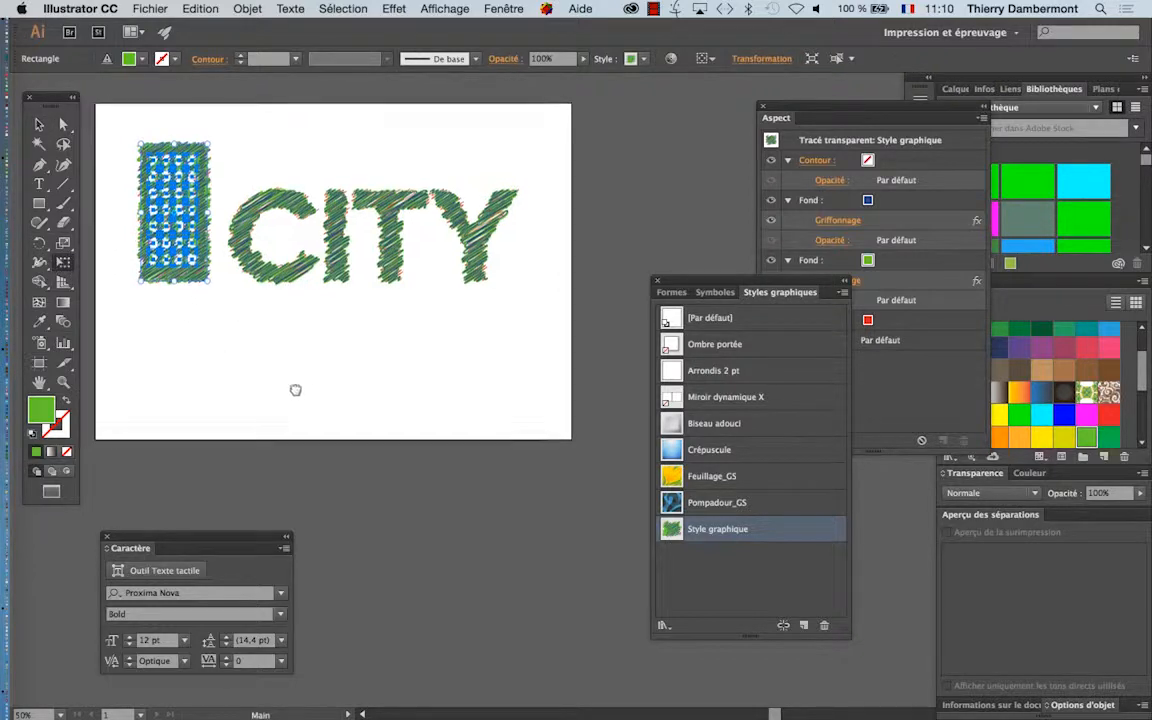
{"action": "left_click_drag", "start_coordinate": [223, 292], "coordinate": [338, 299]}
{"action": "left_click_drag", "start_coordinate": [251, 216], "coordinate": [190, 215]}
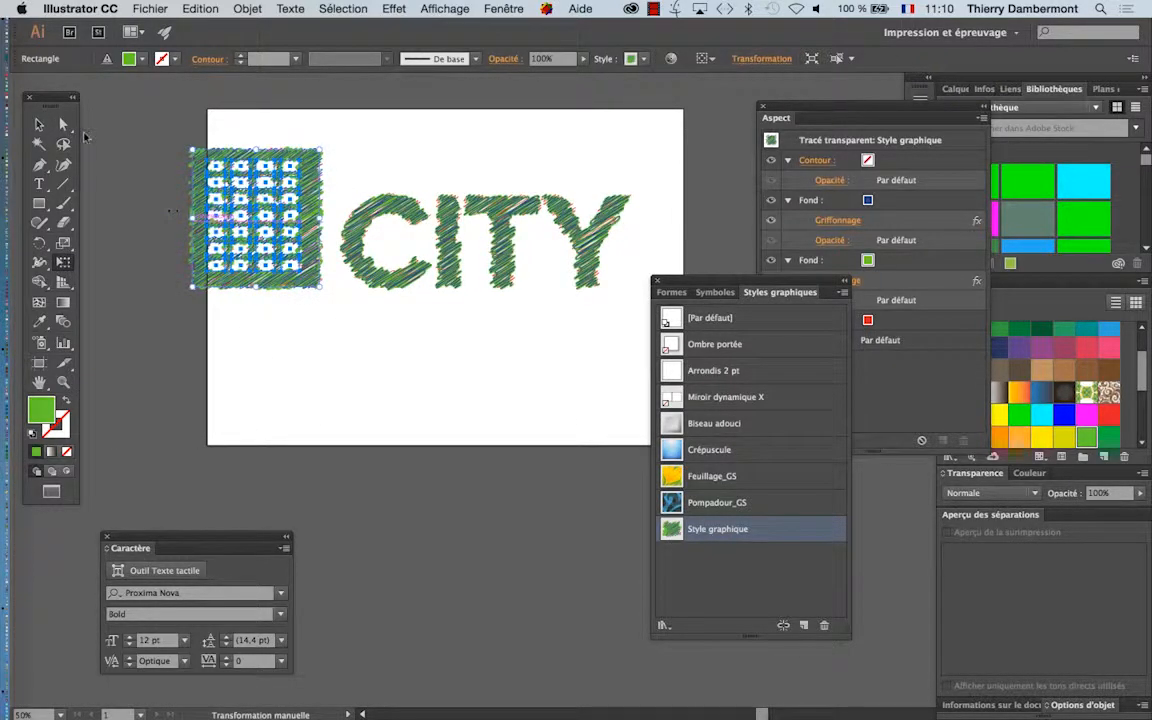
{"action": "left_click", "coordinate": [40, 125]}
{"action": "left_click", "coordinate": [343, 400]}
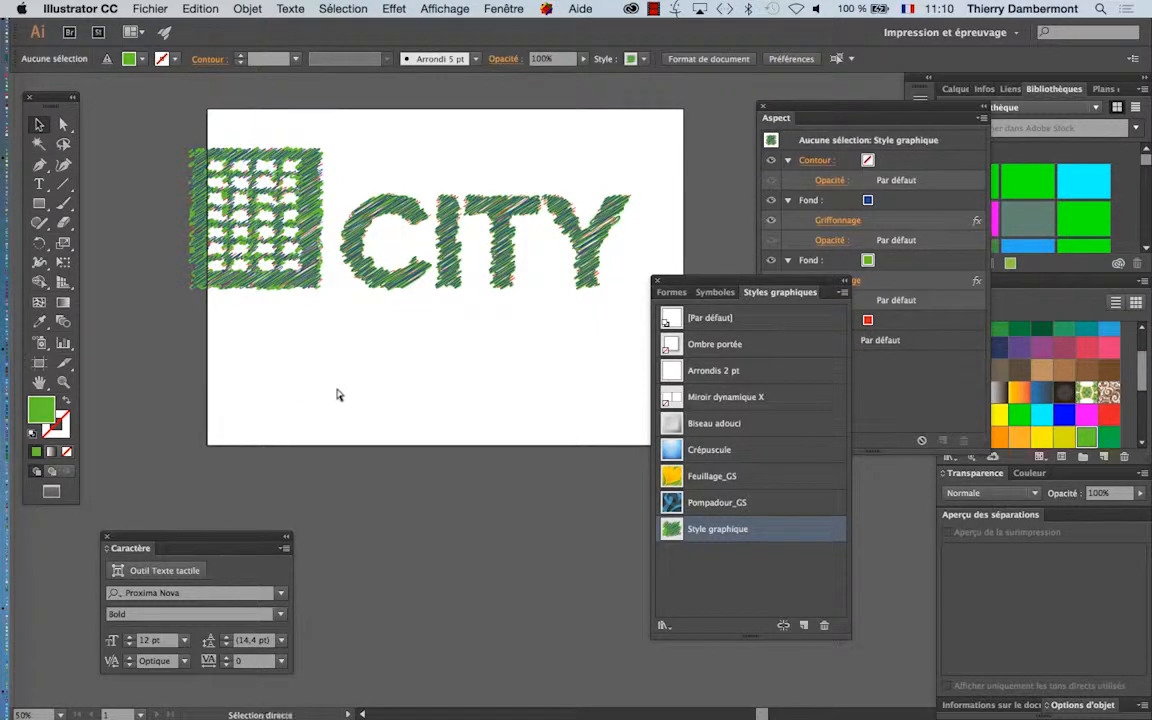
{"action": "key", "text": "super+z"}
Duplicate the scribbled building horizontally, placing the copy just to the left of the original with a small gap
{"action": "left_click_drag", "start_coordinate": [291, 284], "coordinate": [213, 284]}
{"action": "left_click_drag", "start_coordinate": [253, 330], "coordinate": [254, 331]}
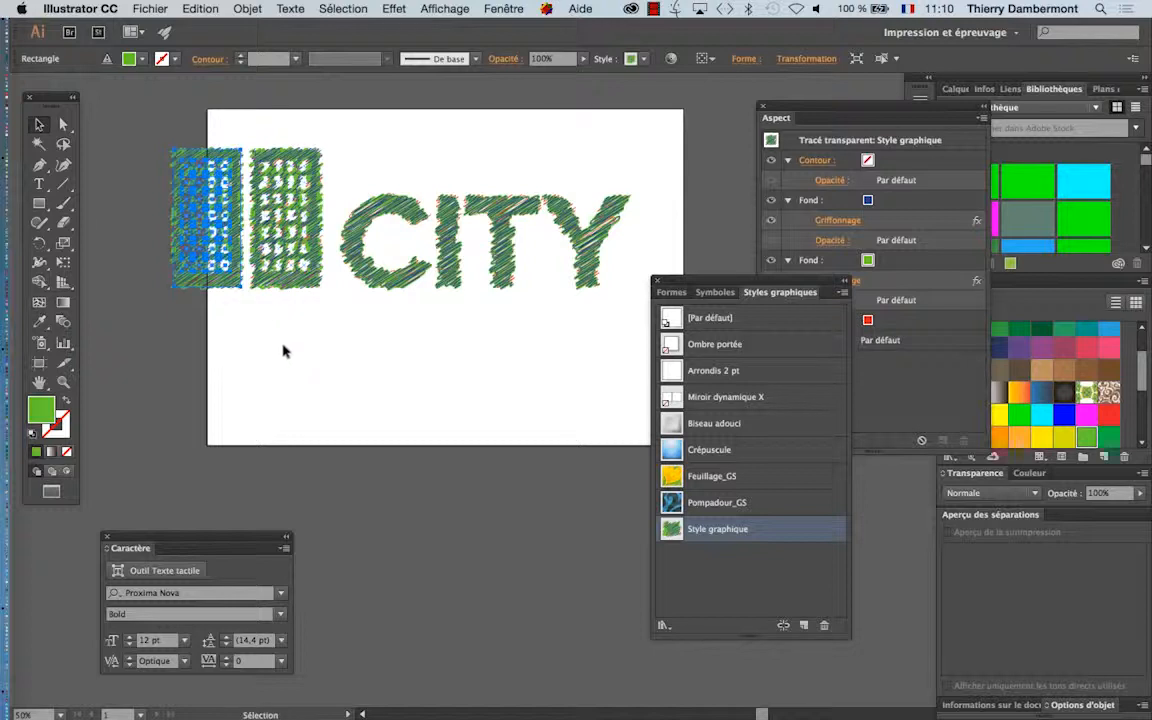
{"action": "left_click", "coordinate": [285, 330]}
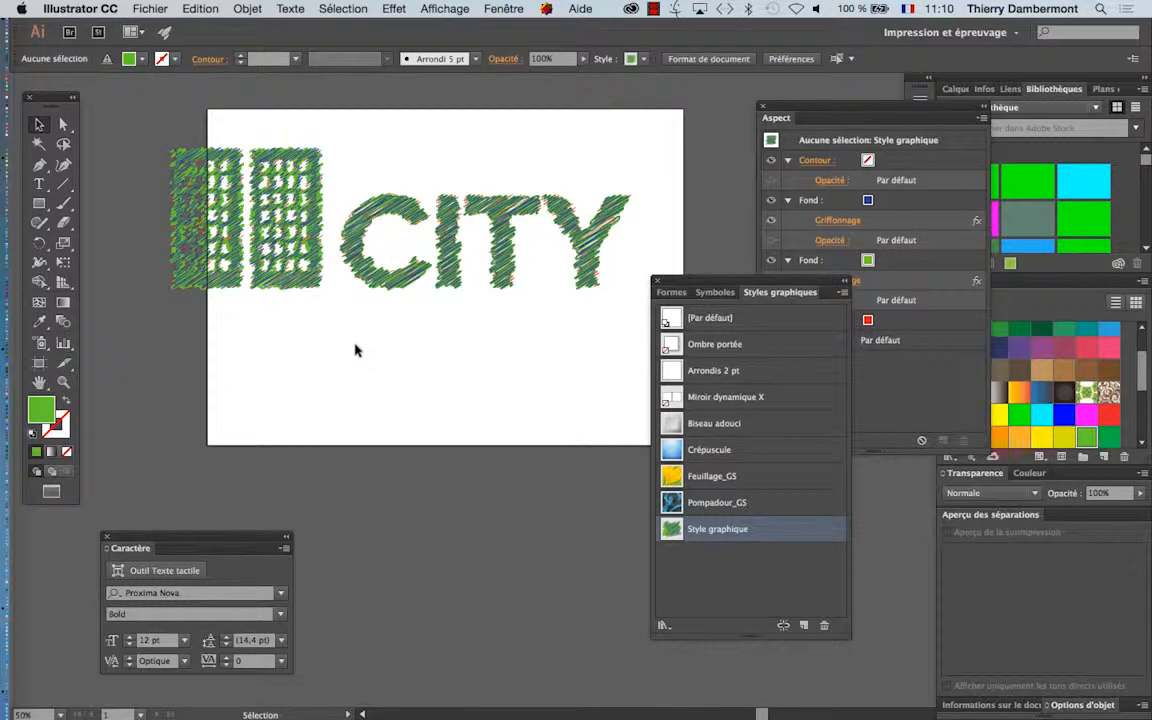
Scale the duplicated building down to about two thirds with Free Transform, keeping its base level with the original building
{"action": "scroll", "coordinate": [355, 350], "scroll_direction": "down", "scroll_amount": 1, "text": "alt"}
{"action": "left_click", "coordinate": [256, 232]}
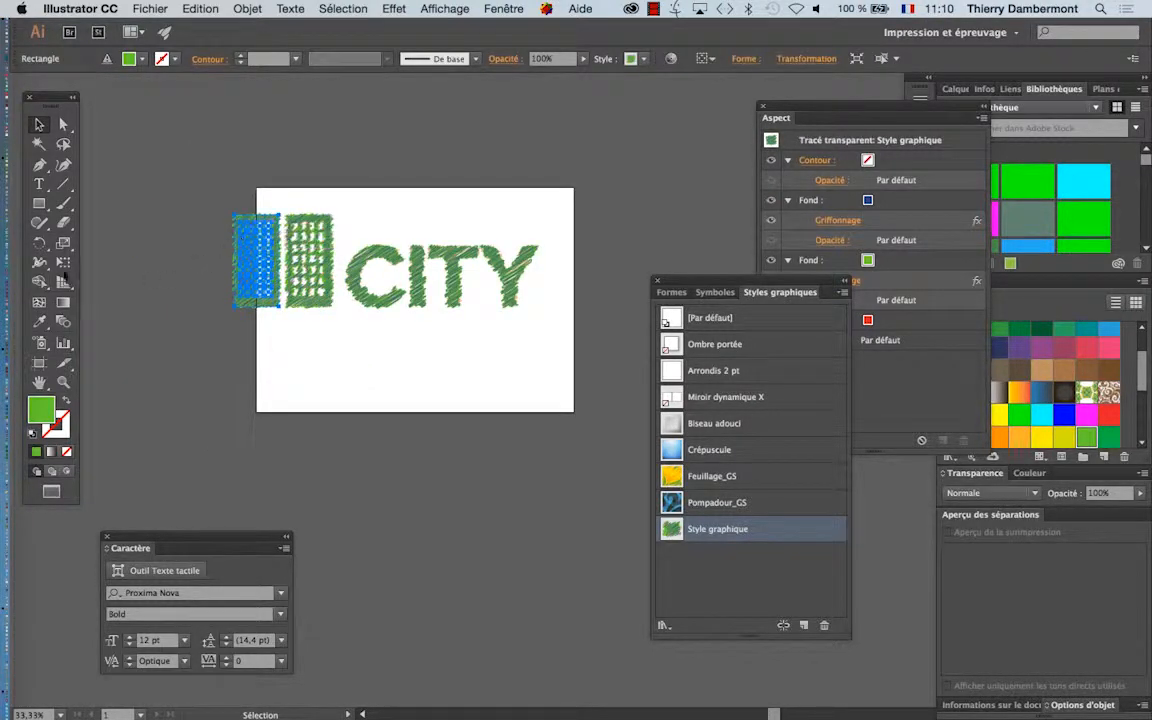
{"action": "left_click", "coordinate": [63, 262]}
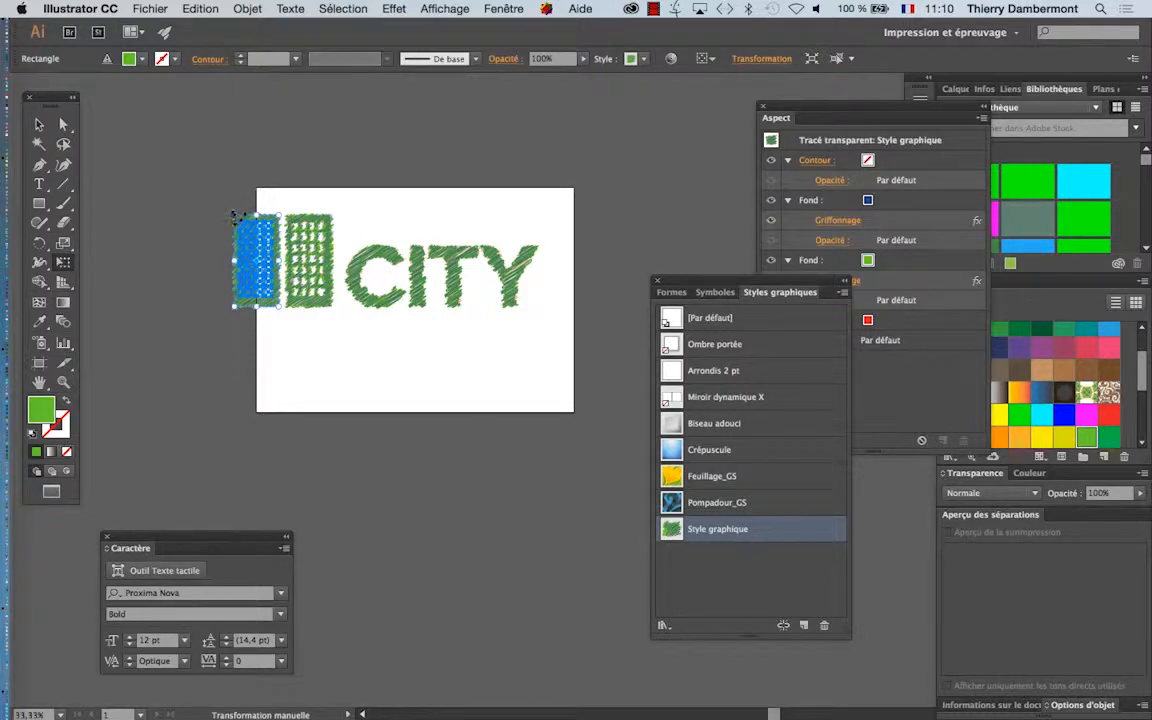
{"action": "left_click_drag", "start_coordinate": [233, 214], "coordinate": [249, 244]}
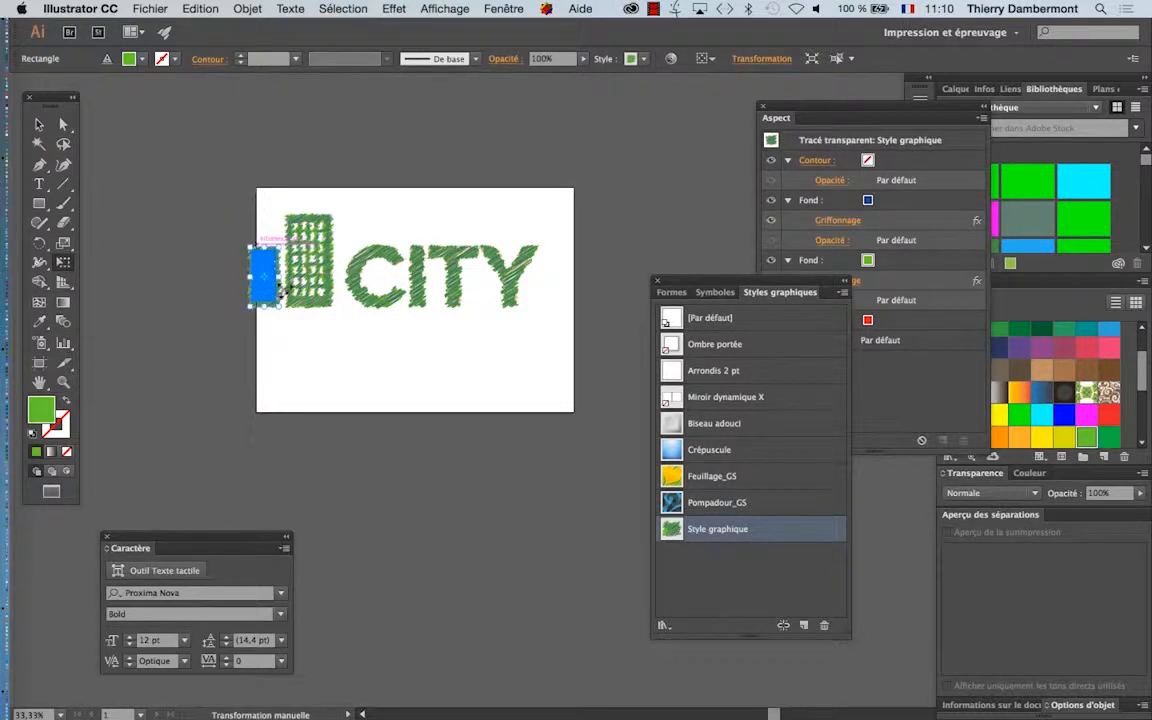
{"action": "left_click", "coordinate": [332, 360]}
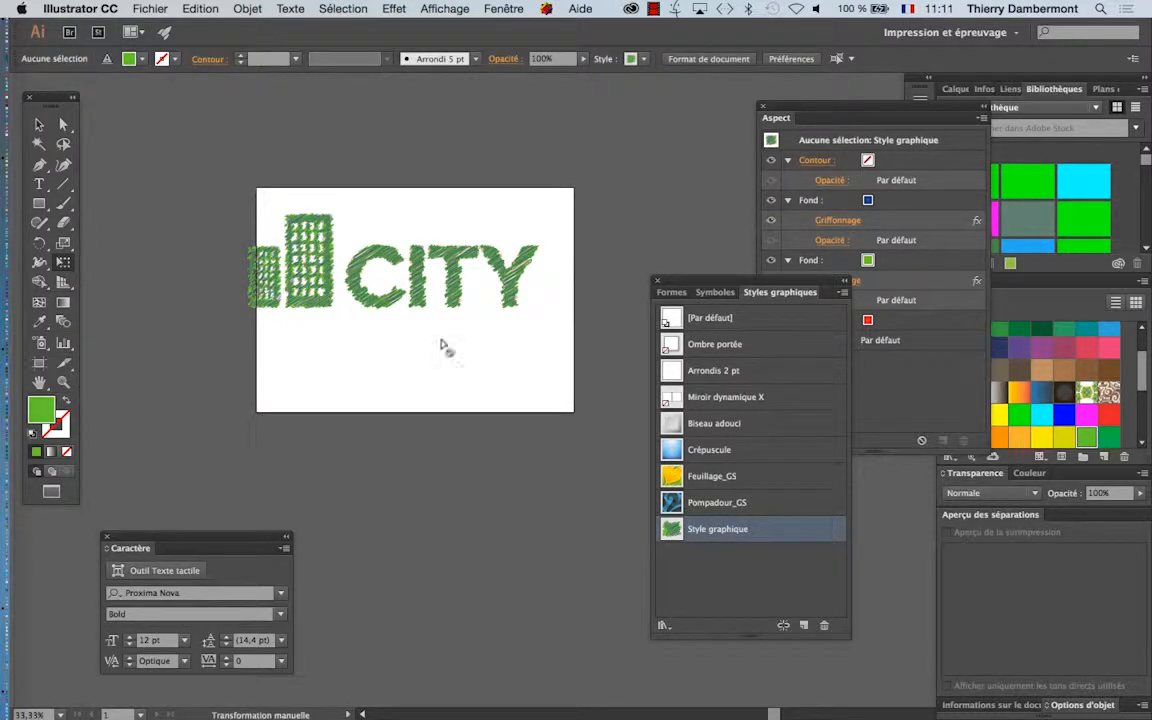
Select both buildings and the CITY text and move them together right and slightly down so they fit inside the artboard
{"action": "left_click", "coordinate": [38, 124]}
{"action": "left_click_drag", "start_coordinate": [514, 303], "coordinate": [537, 318]}
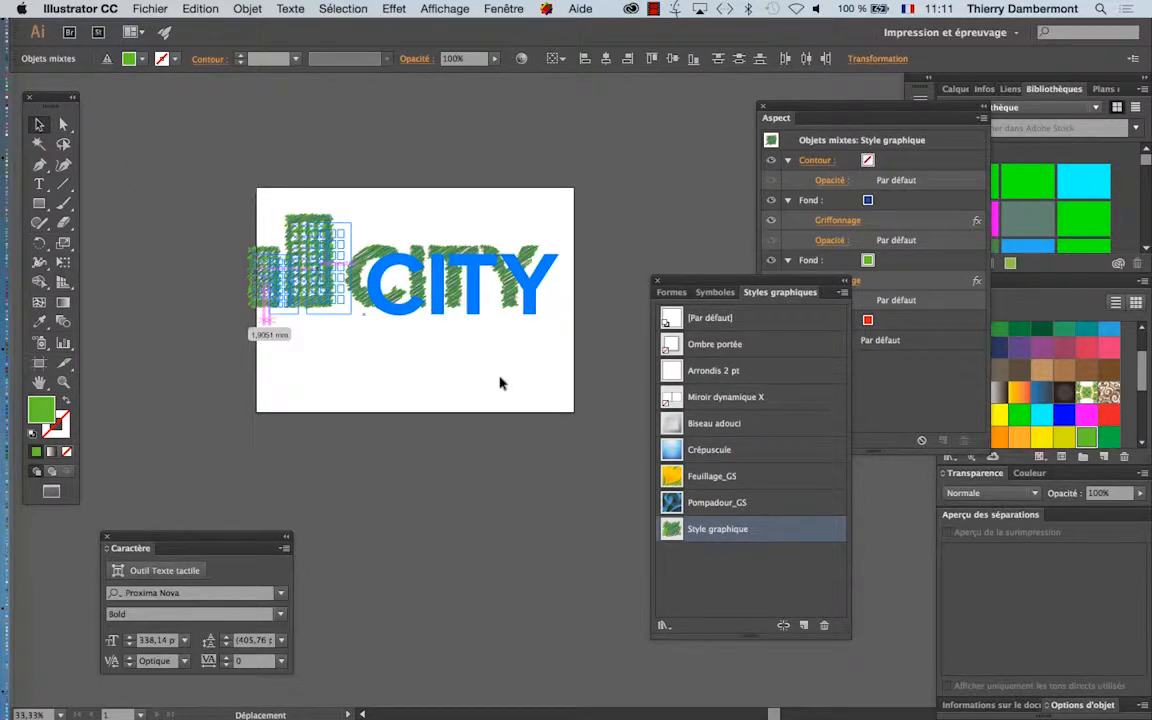
{"action": "left_click_drag", "start_coordinate": [497, 397], "coordinate": [497, 397]}
{"action": "left_click", "coordinate": [303, 213]}
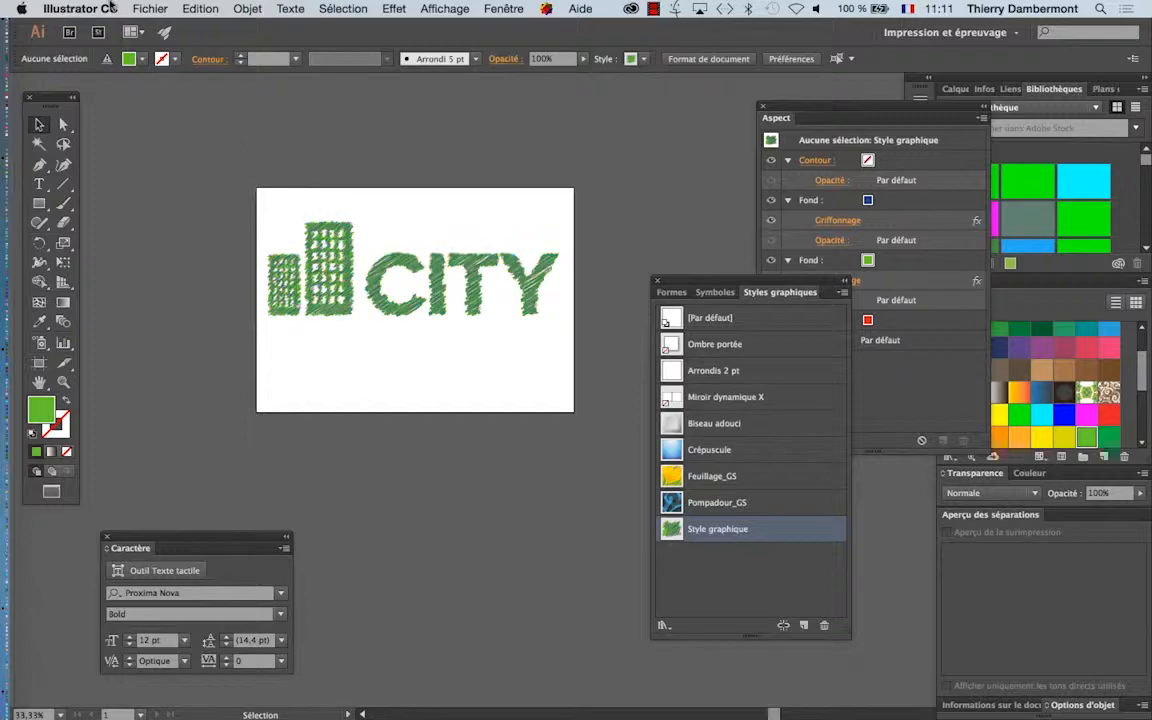